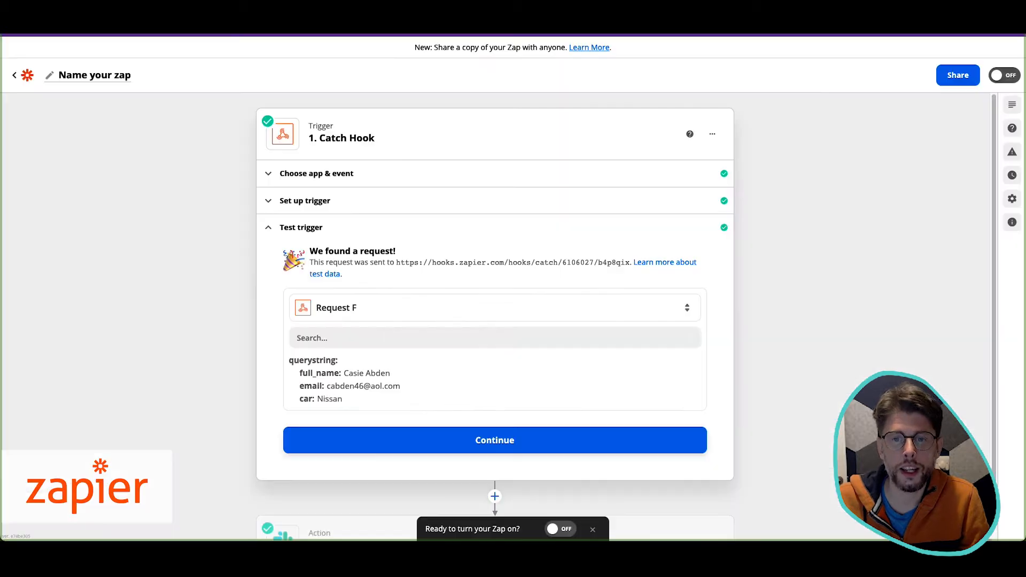
- Leave the Catch Hook Zap and create a new Zap in the Youtube Videos folder
{"action": "left_click", "coordinate": [28, 75]}
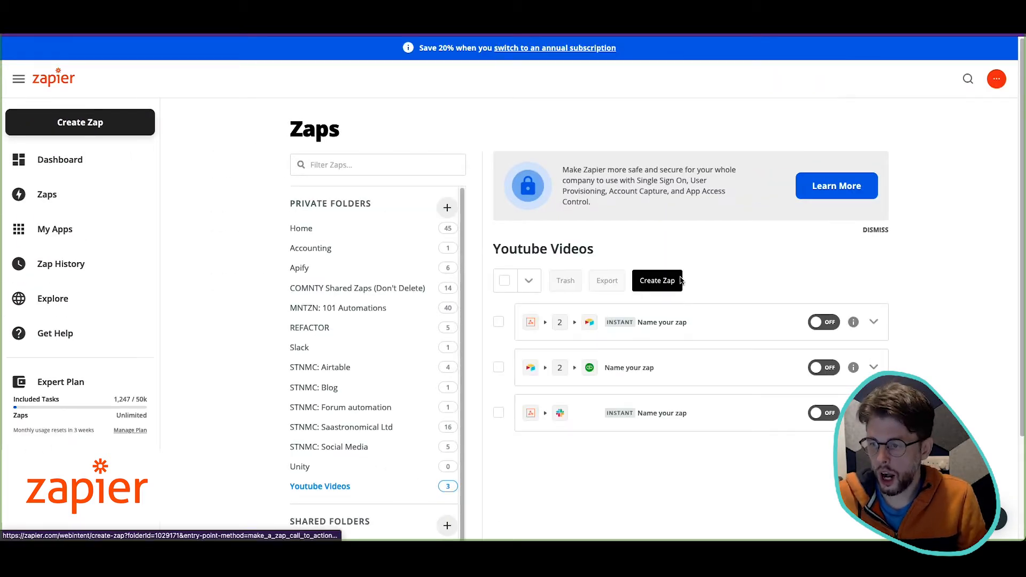
{"action": "left_click", "coordinate": [679, 280]}
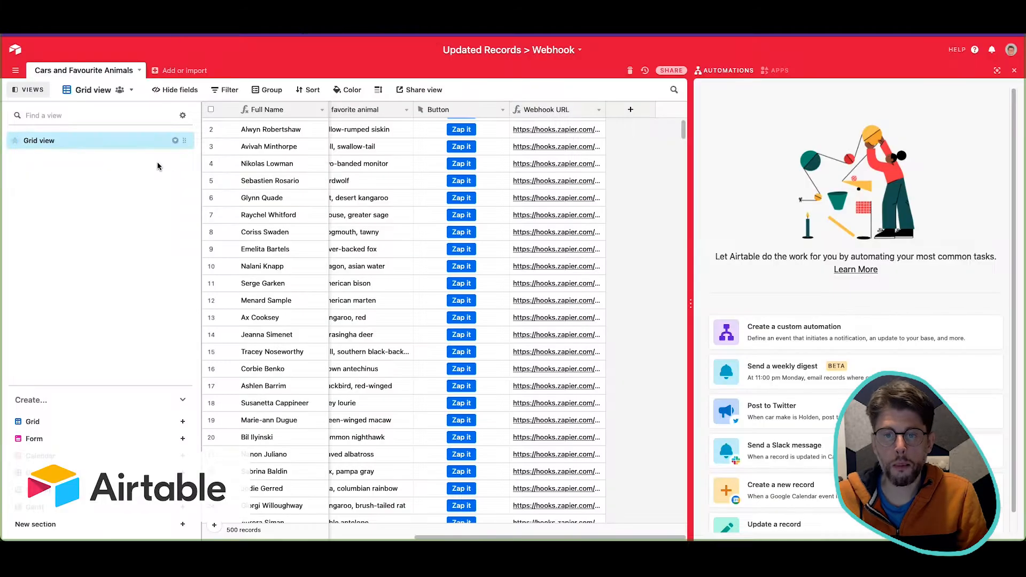
- In Airtable, duplicate the Grid view and name the copy "Update when something happens"
{"action": "left_click", "coordinate": [174, 140]}
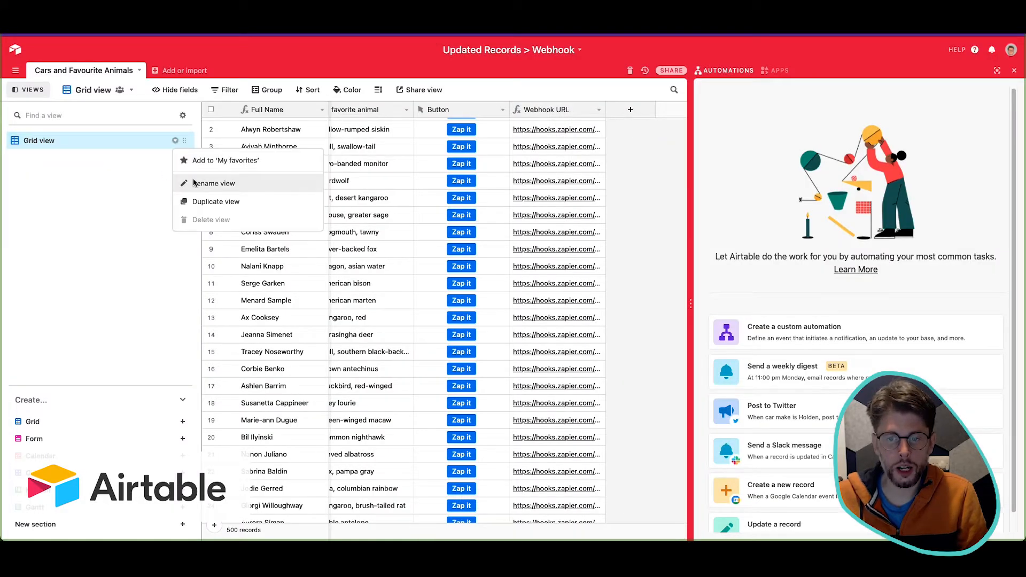
{"action": "left_click", "coordinate": [216, 202]}
{"action": "type", "text": "Upda"}
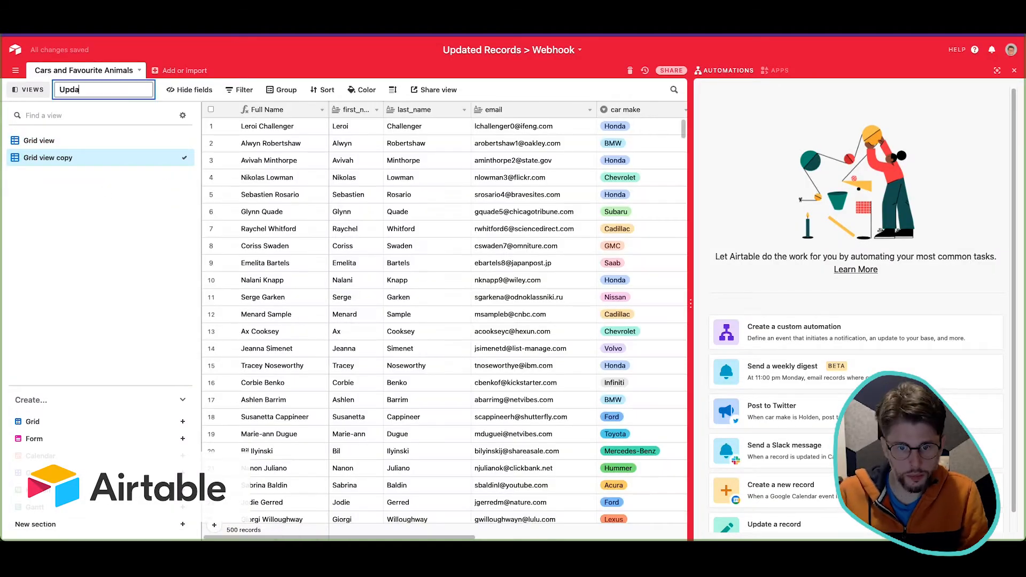
{"action": "type", "text": "te whe"}
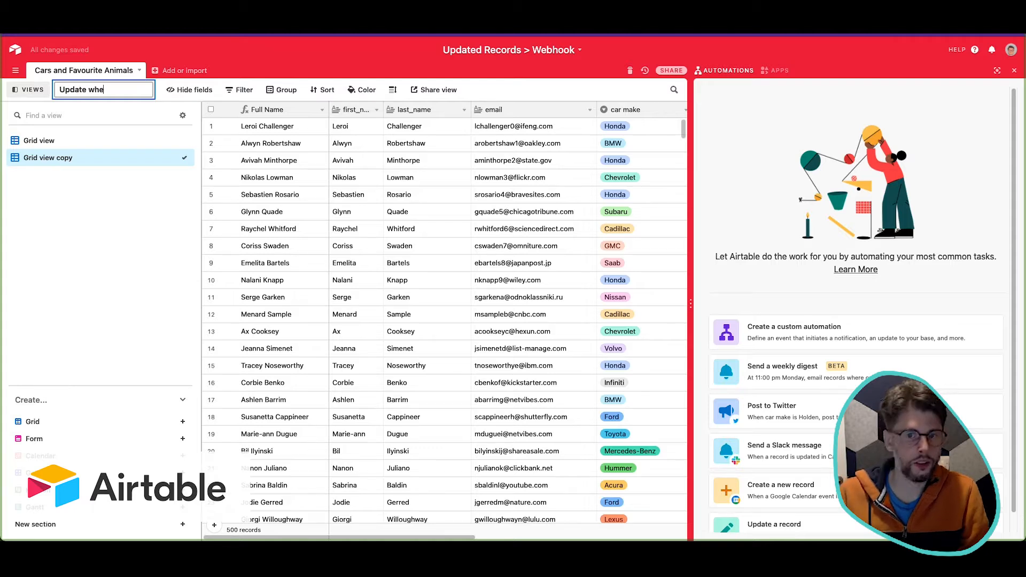
{"action": "type", "text": "n something"}
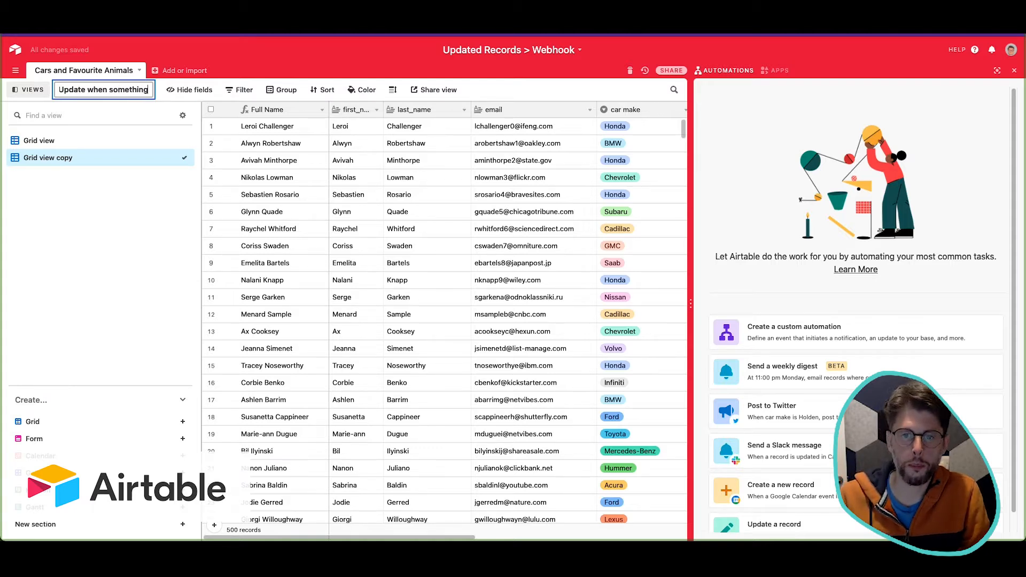
{"action": "type", "text": " hampens"}
{"action": "key", "text": "Return"}
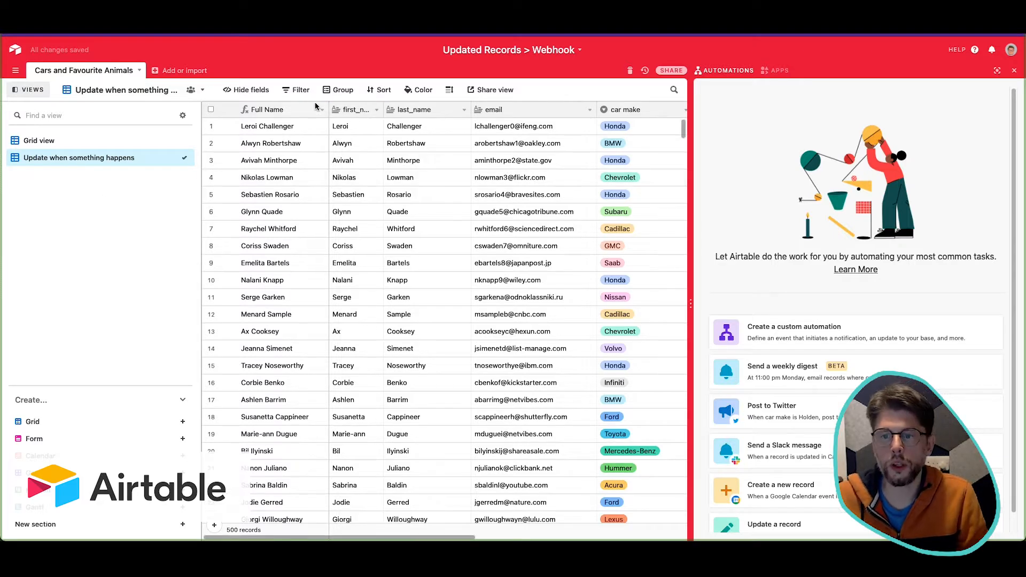
- Filter the duplicated view to show only records where car make is Honda
{"action": "left_click", "coordinate": [301, 91]}
{"action": "left_click", "coordinate": [295, 130]}
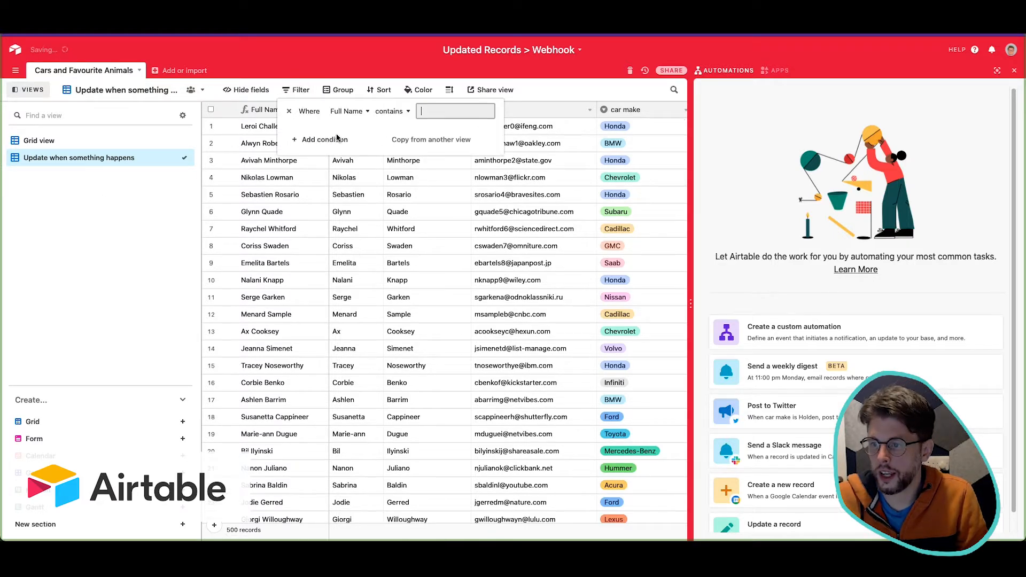
{"action": "left_click", "coordinate": [407, 113]}
{"action": "left_click", "coordinate": [409, 131]}
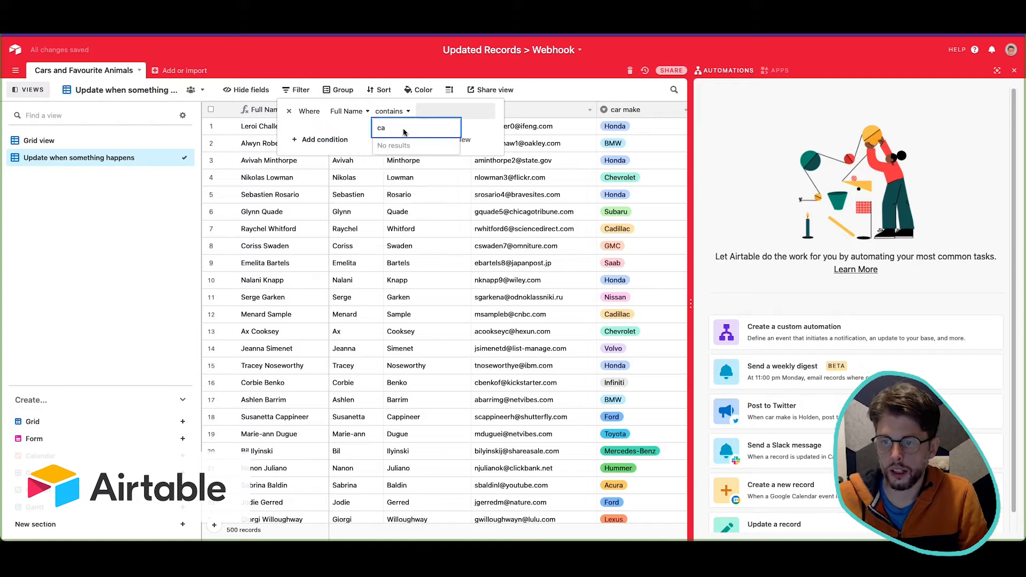
{"action": "left_click", "coordinate": [359, 113]}
{"action": "type", "text": "car"}
{"action": "left_click", "coordinate": [350, 145]}
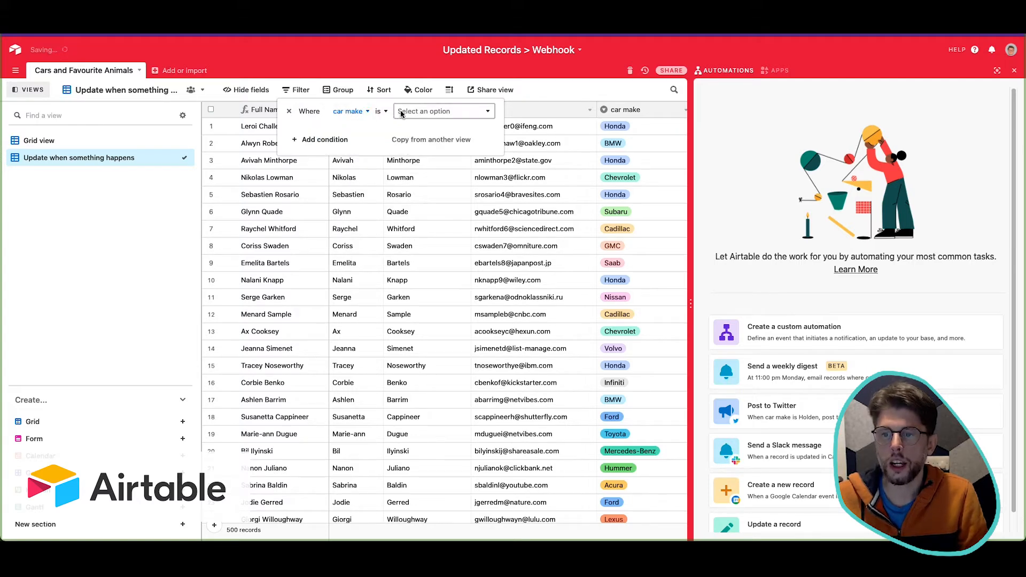
{"action": "left_click", "coordinate": [441, 111]}
{"action": "left_click", "coordinate": [456, 148]}
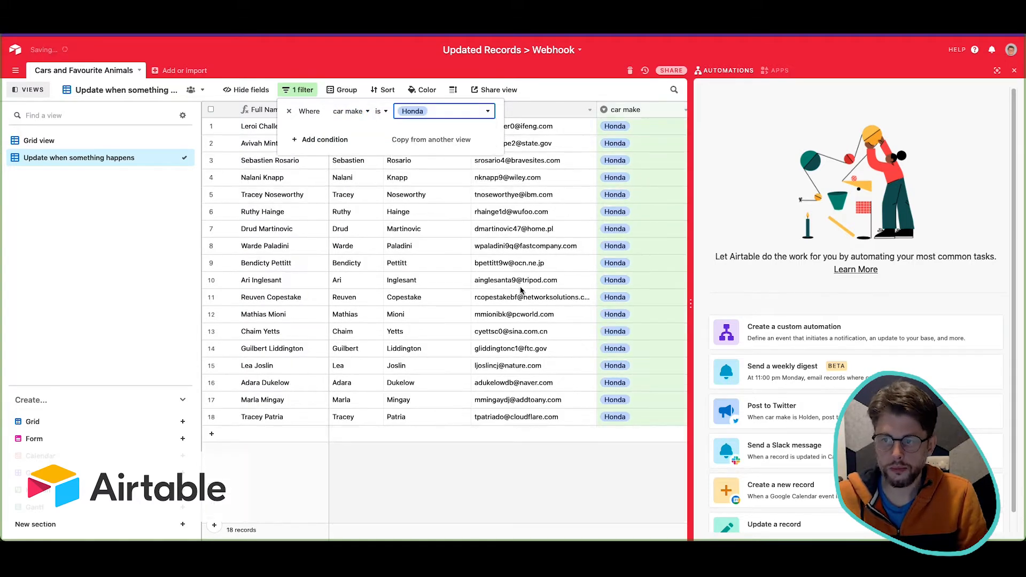
{"action": "key", "text": "Escape"}
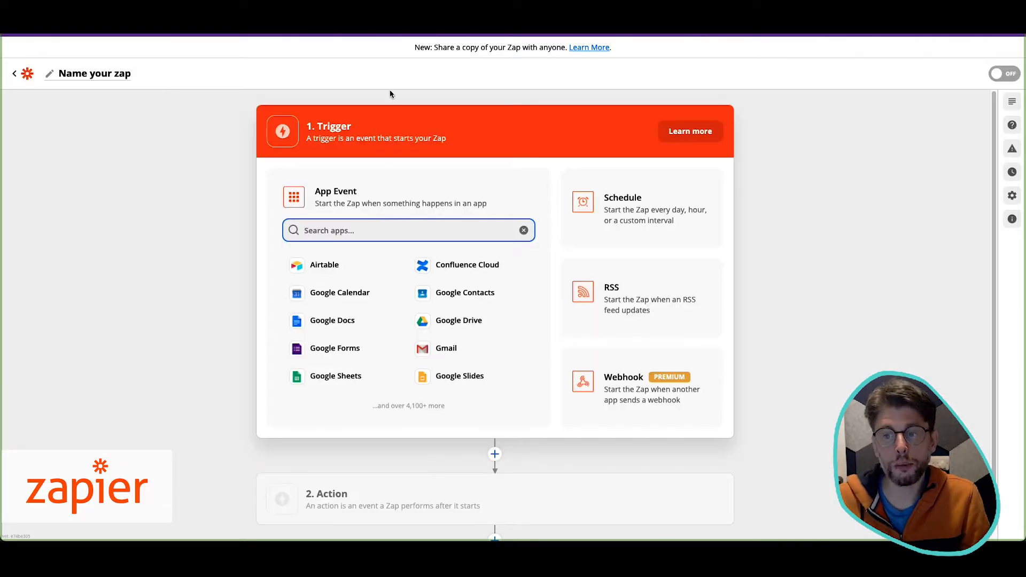
- In the new Zapier Zap, choose Airtable as the trigger app and review its available trigger events
{"action": "left_click", "coordinate": [388, 273]}
{"action": "left_click", "coordinate": [451, 268]}
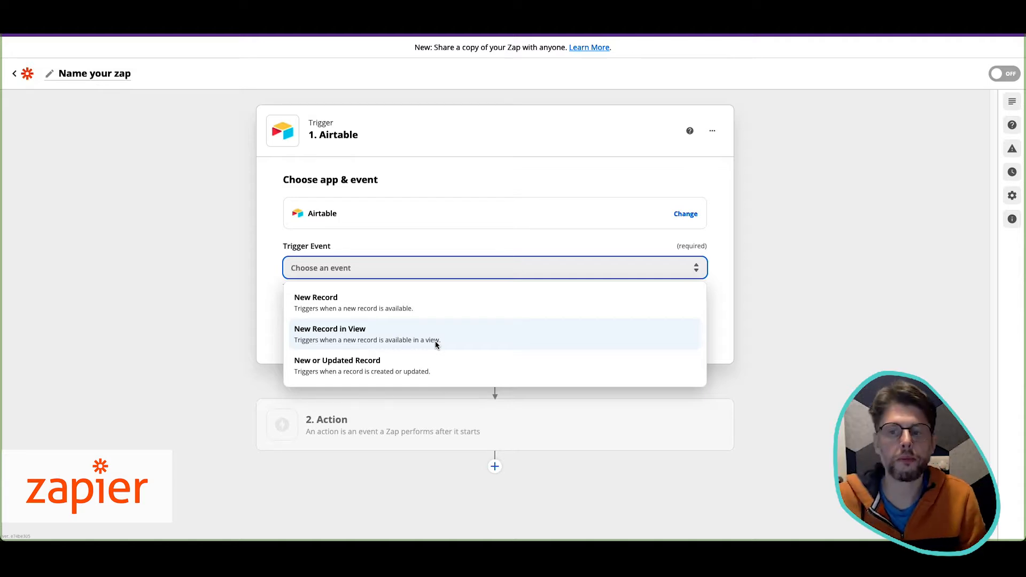
{"action": "left_click", "coordinate": [184, 325]}
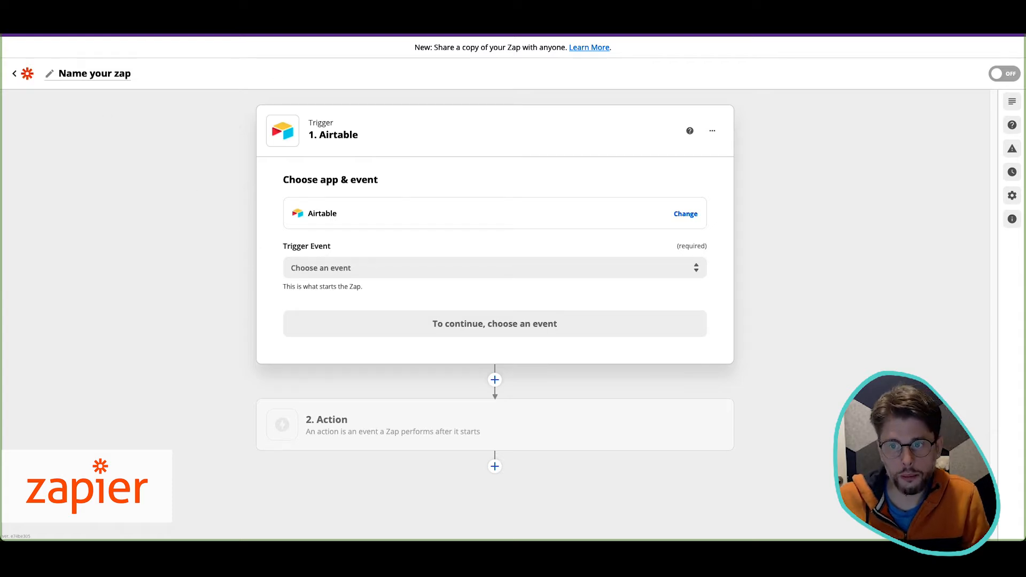
{"action": "left_click", "coordinate": [417, 272]}
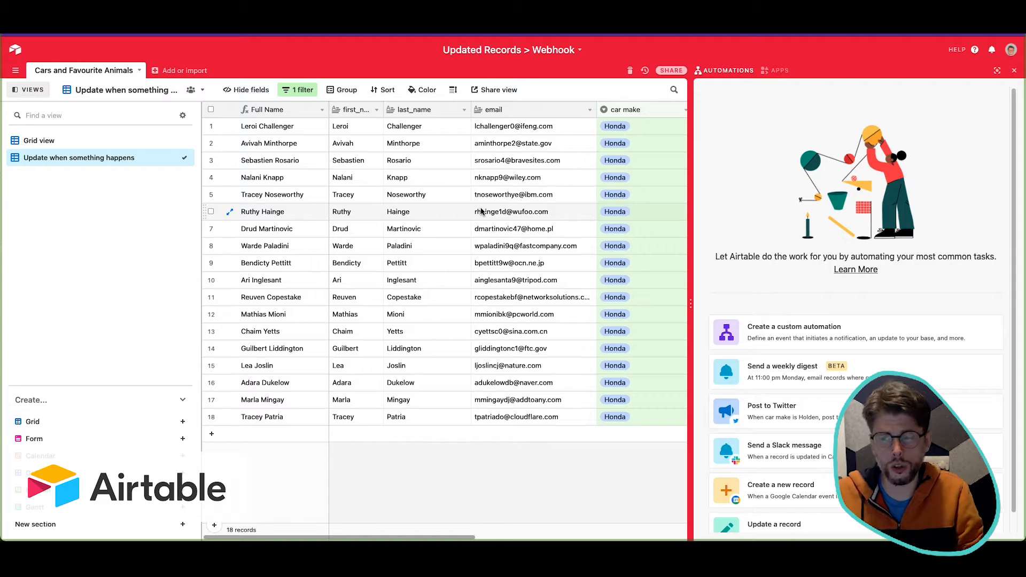
- Back in Airtable, examine the URL formula in the Button field's settings, then close them
{"action": "scroll", "coordinate": [481, 211], "scroll_direction": "right", "scroll_amount": 10}
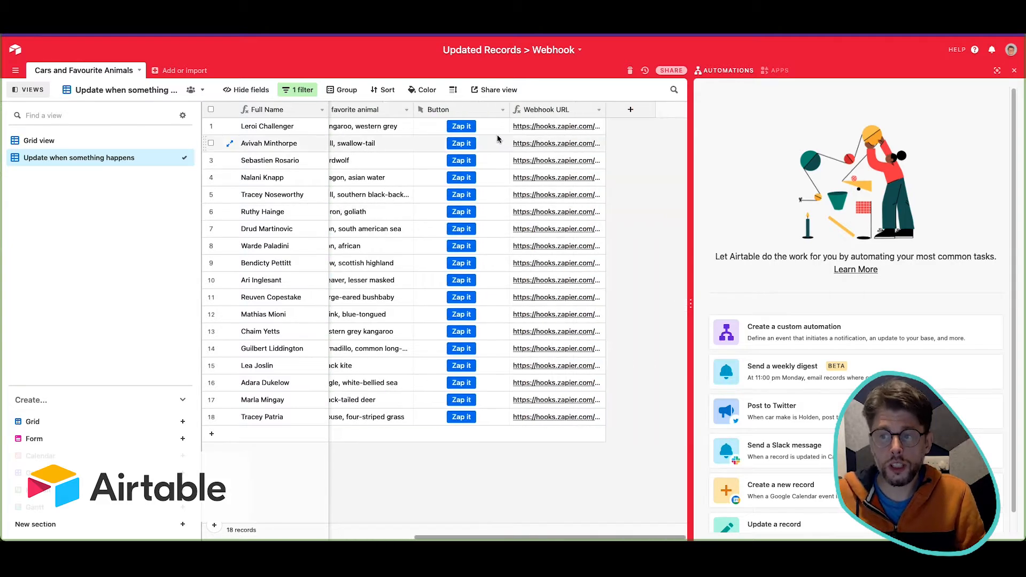
{"action": "left_click", "coordinate": [502, 109]}
{"action": "left_click", "coordinate": [489, 126]}
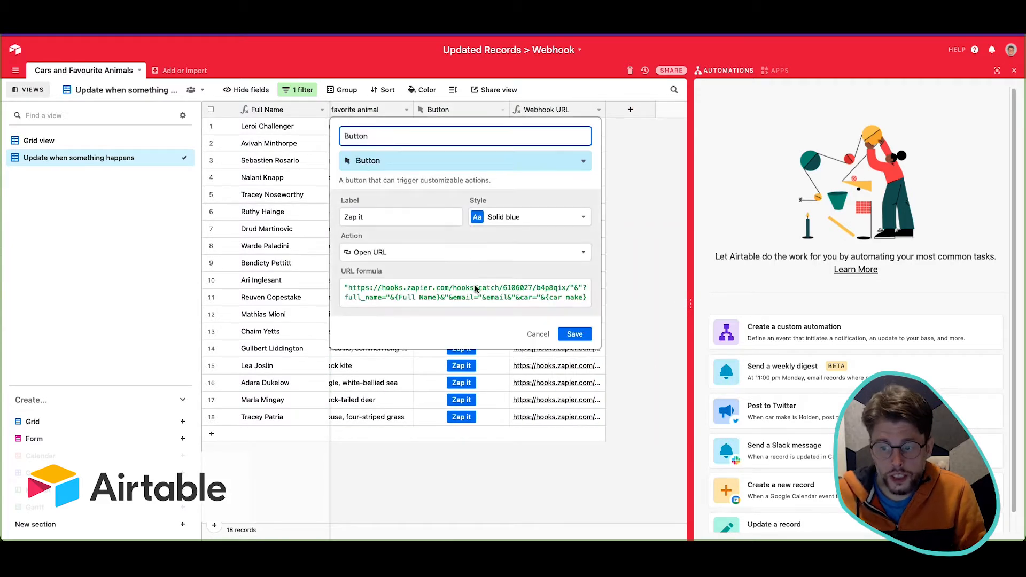
{"action": "left_click_drag", "start_coordinate": [586, 299], "coordinate": [428, 282]}
{"action": "key", "text": "ctrl+c"}
{"action": "left_click", "coordinate": [449, 297]}
{"action": "left_click", "coordinate": [687, 202]}
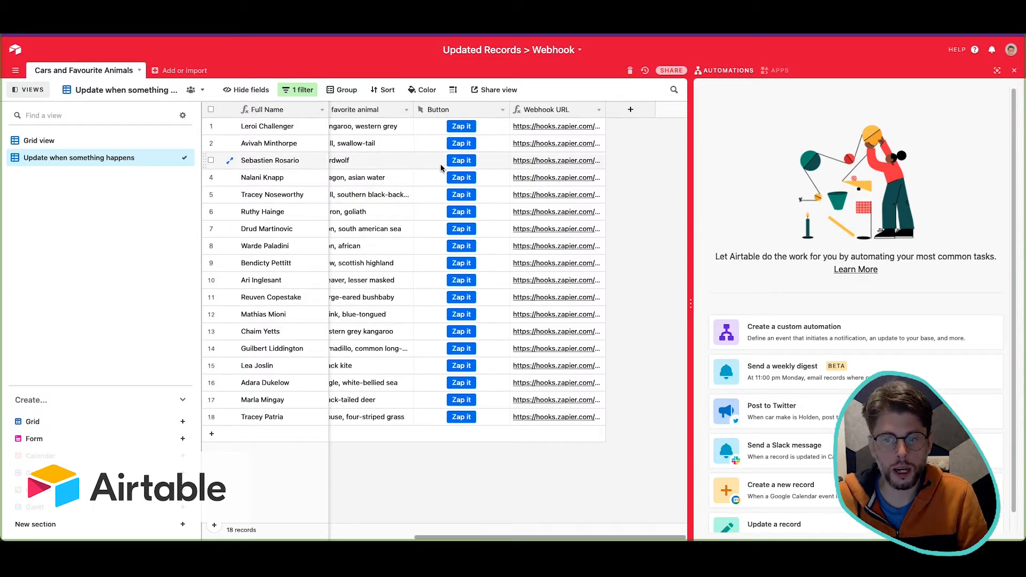
- Run Zap it for the third record and load more requests in the Catch Hook trigger test in Zapier
{"action": "left_click", "coordinate": [460, 163]}
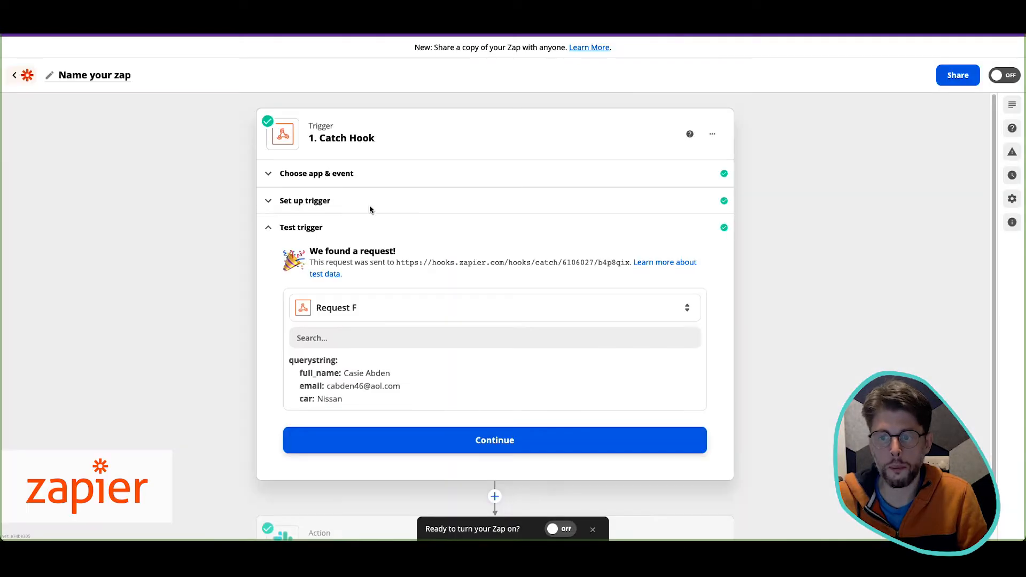
{"action": "left_click", "coordinate": [400, 312]}
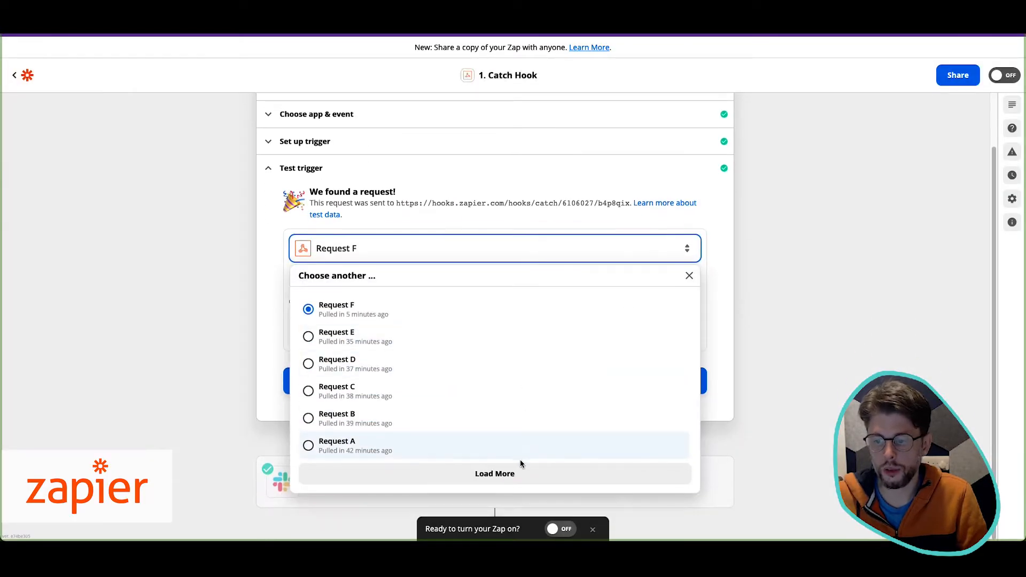
{"action": "left_click", "coordinate": [507, 467]}
{"action": "left_click", "coordinate": [452, 317]}
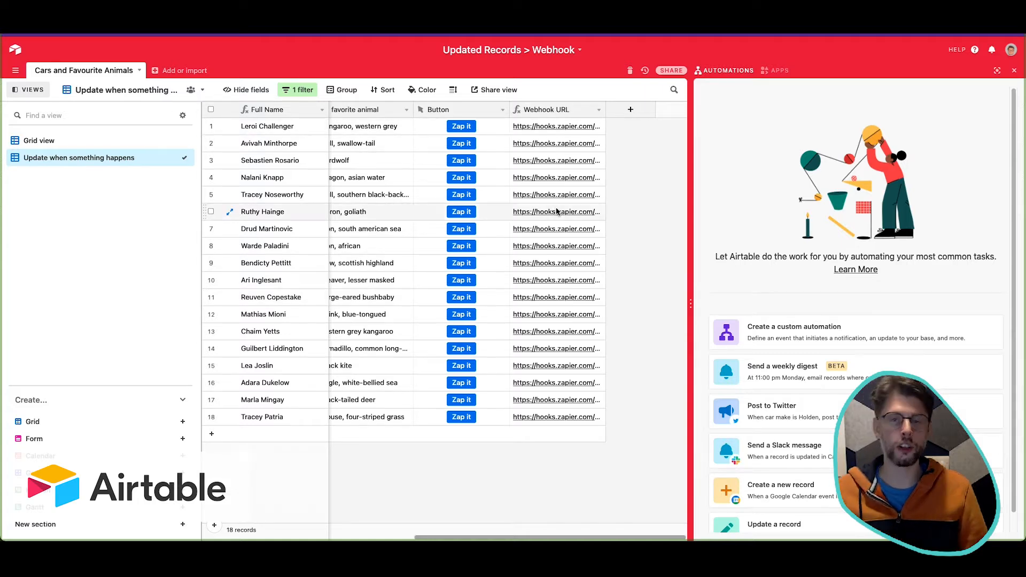
- In Airtable, widen the Webhook URL column to read its links, and delete that field
{"action": "left_click_drag", "start_coordinate": [606, 110], "coordinate": [690, 109]}
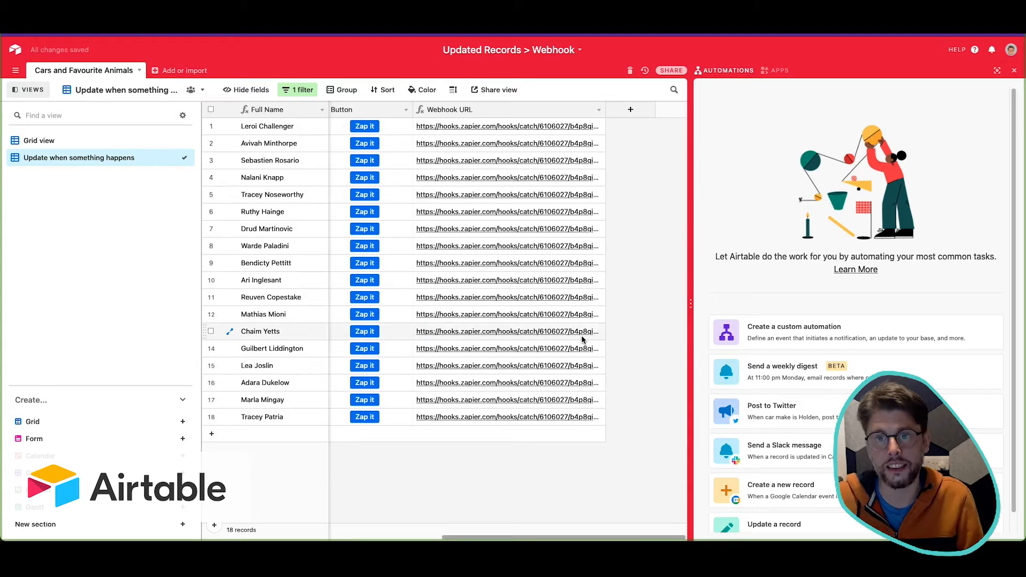
{"action": "left_click", "coordinate": [599, 110]}
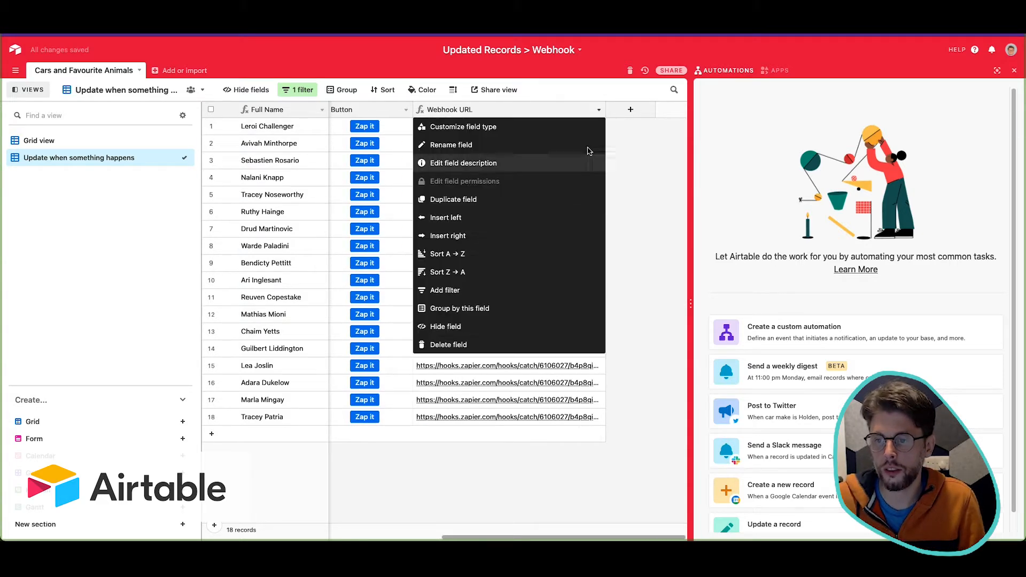
{"action": "left_click", "coordinate": [548, 345]}
- Copy the complete URL formula from the Button field's settings and close them without changes
{"action": "left_click", "coordinate": [599, 110]}
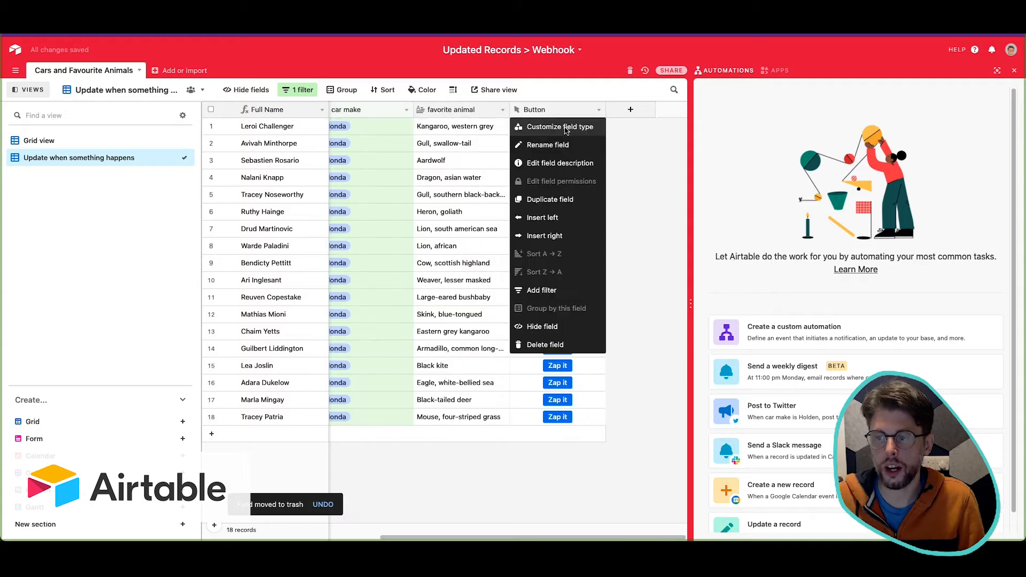
{"action": "left_click", "coordinate": [567, 127]}
{"action": "left_click", "coordinate": [458, 280]}
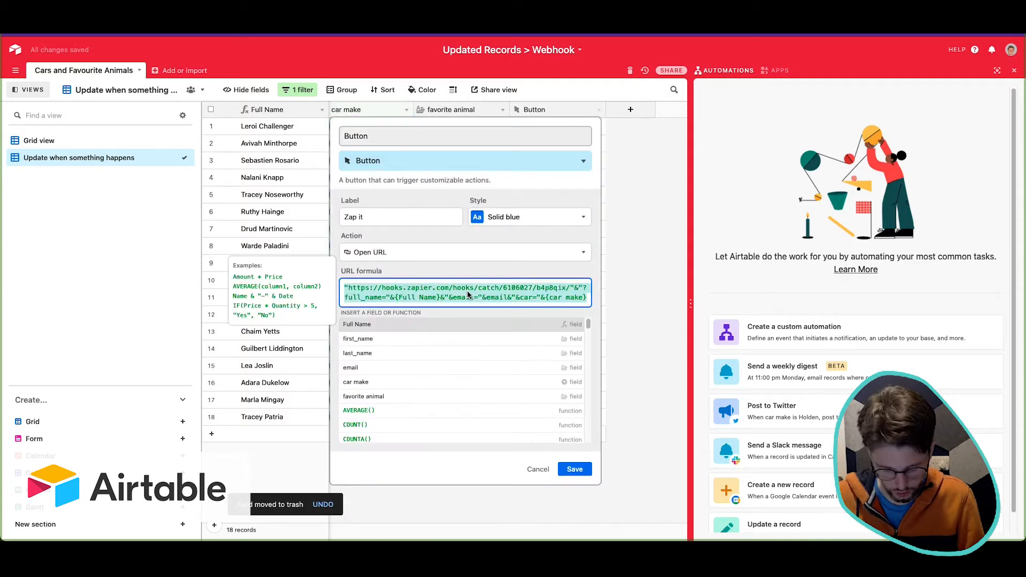
{"action": "left_click", "coordinate": [543, 472]}
- Add a new field after the Button column and name it "Webhook URL"
{"action": "left_click", "coordinate": [630, 110]}
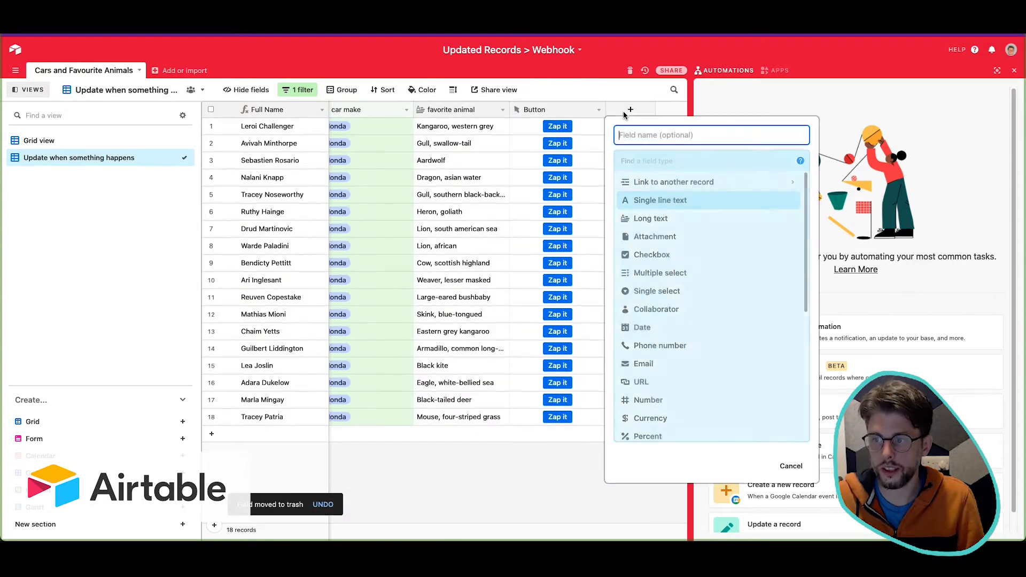
{"action": "type", "text": "form"}
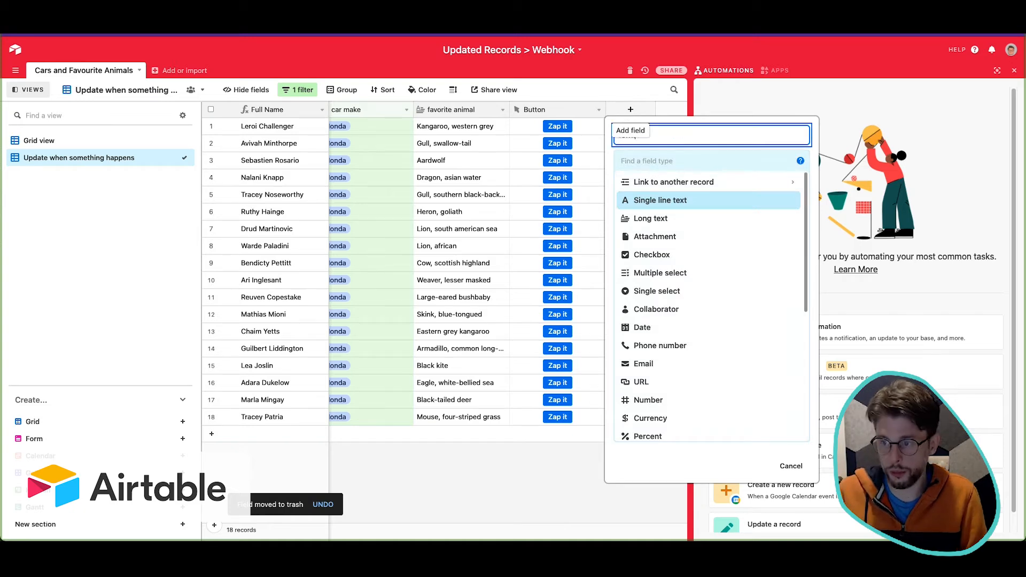
{"action": "key", "text": "super+a"}
{"action": "type", "text": "Web"}
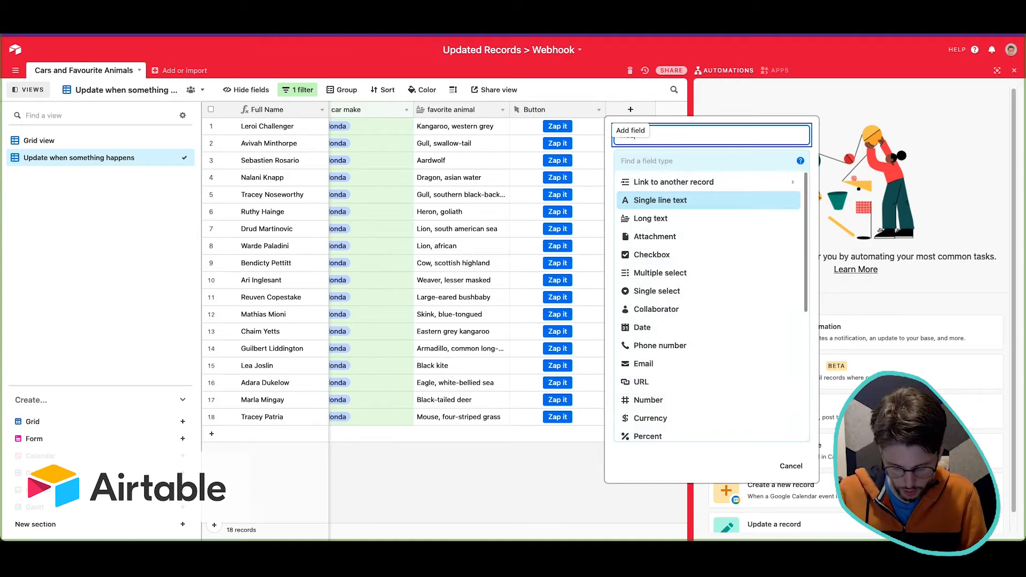
{"action": "type", "text": "hook URL"}
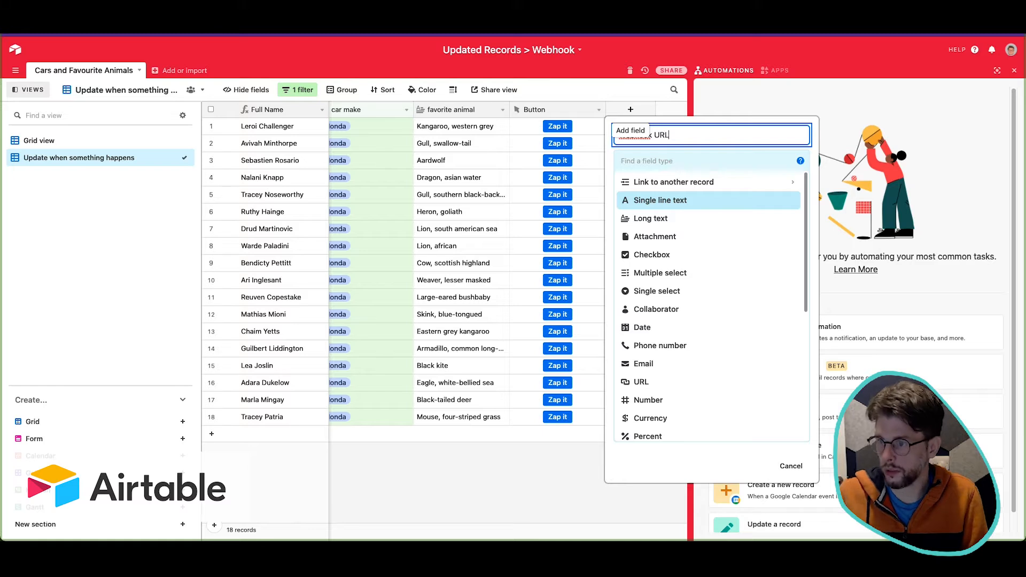
{"action": "left_click", "coordinate": [703, 156]}
{"action": "type", "text": "url"}
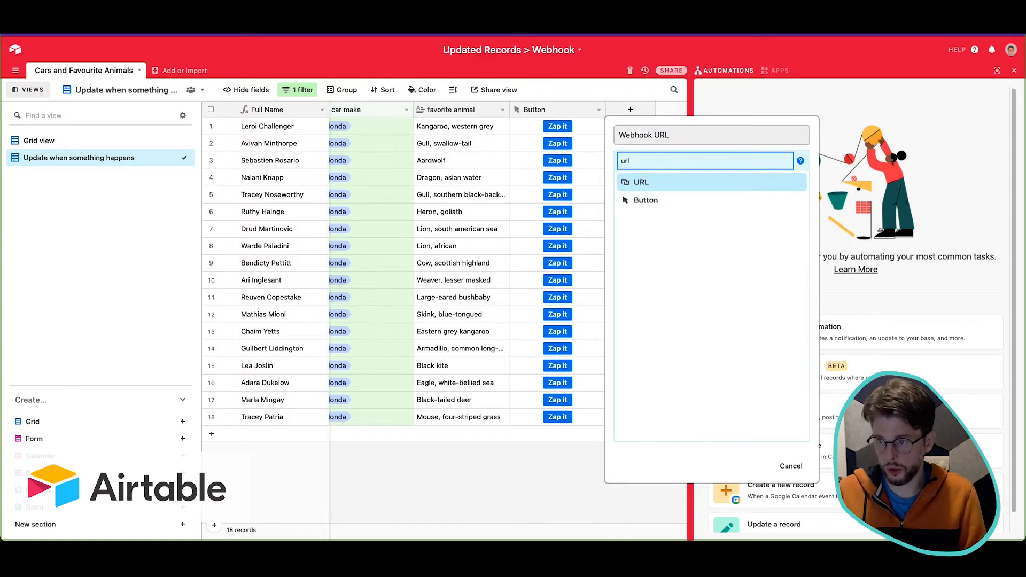
{"action": "left_click", "coordinate": [683, 182]}
- Make the new field a Formula field, paste the copied Button URL formula into it, and create the field
{"action": "left_click", "coordinate": [686, 161]}
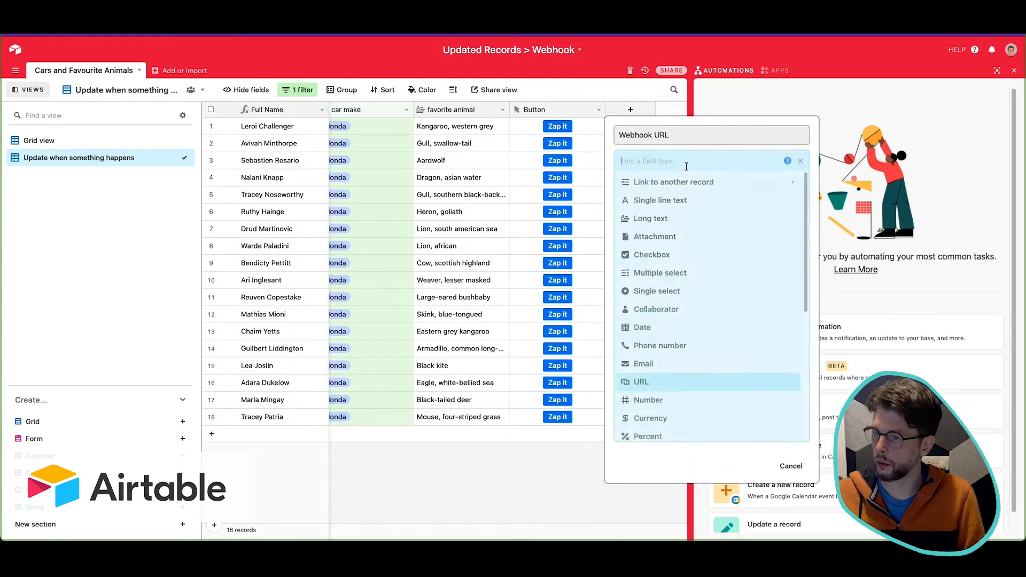
{"action": "type", "text": "form"}
{"action": "left_click", "coordinate": [719, 183]}
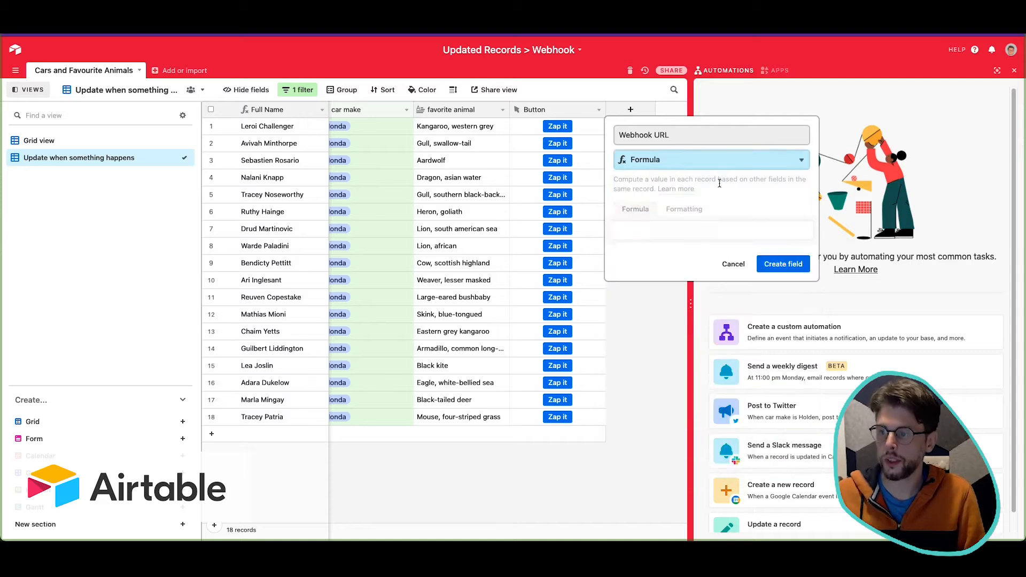
{"action": "left_click", "coordinate": [717, 227]}
{"action": "key", "text": "ctrl+v"}
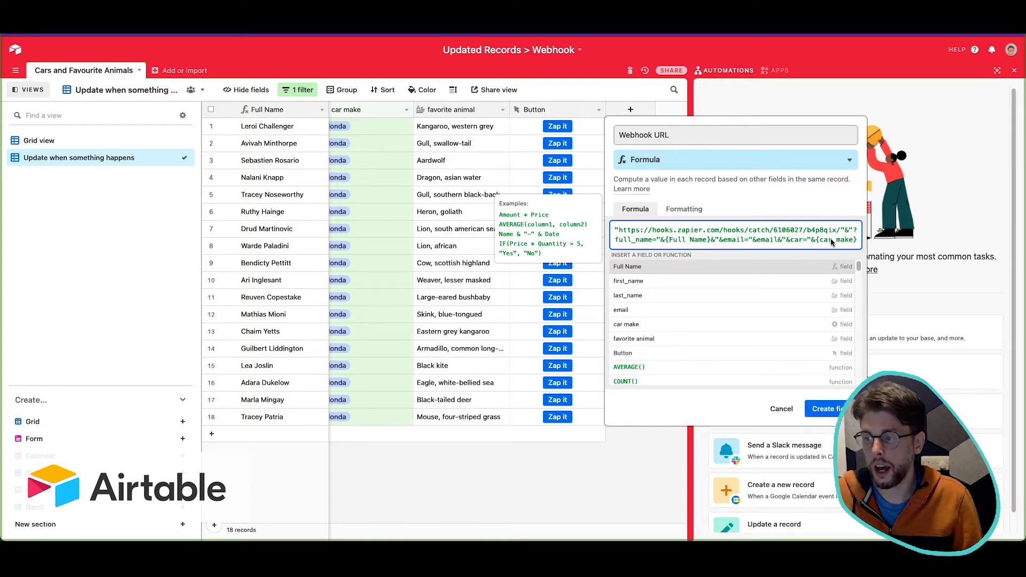
{"action": "left_click", "coordinate": [837, 408]}
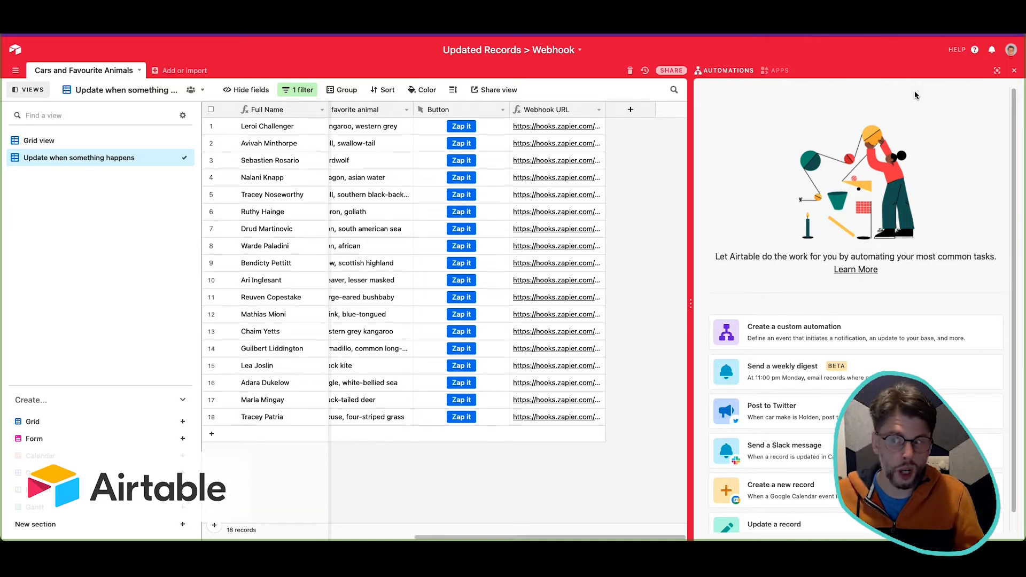
- Create a custom automation and name it "Update to Honda > Zapier"
{"action": "left_click", "coordinate": [811, 336]}
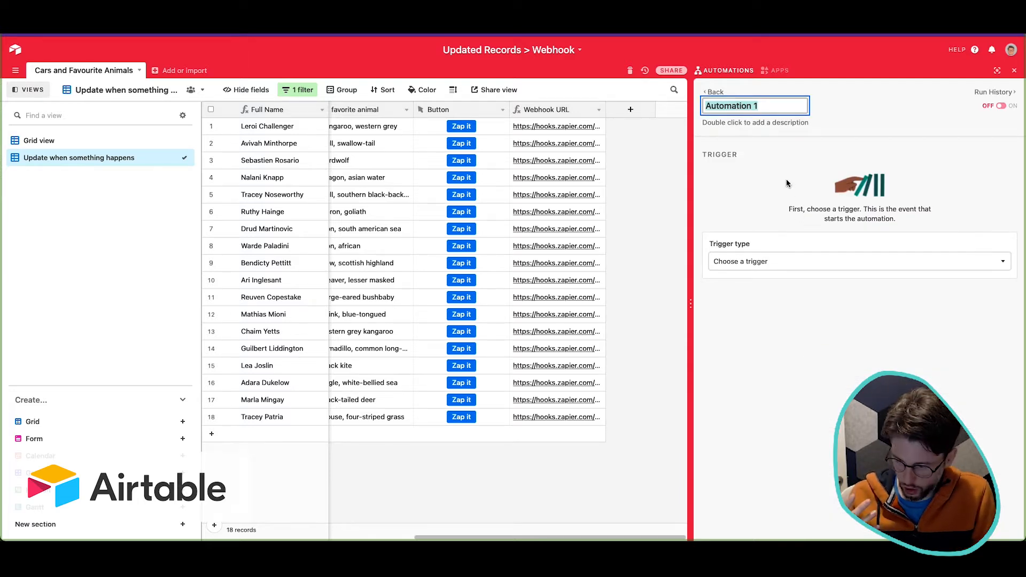
{"action": "key", "text": "BackSpace"}
{"action": "type", "text": "Update tp"}
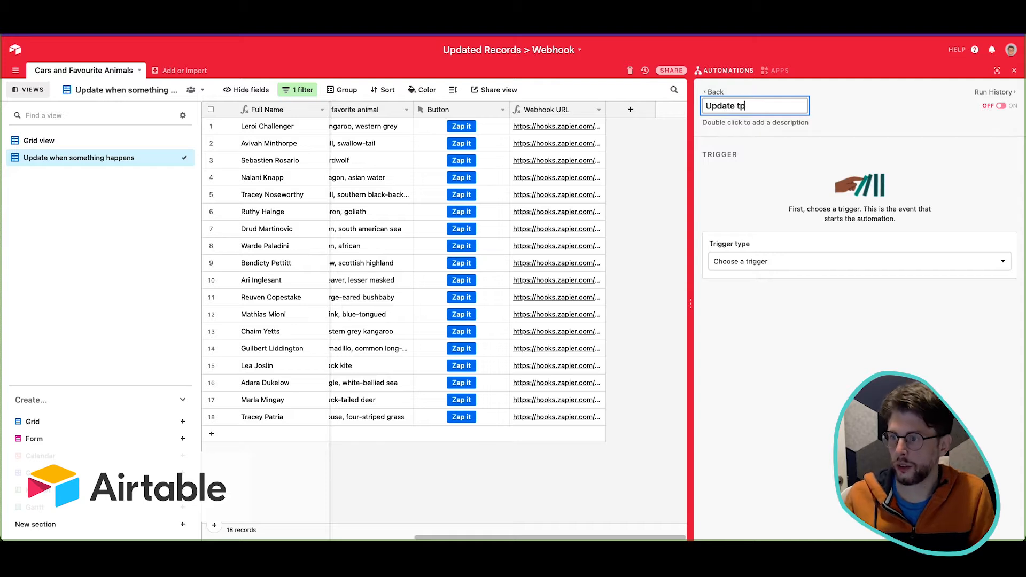
{"action": "key", "text": "BackSpace"}
{"action": "type", "text": "o Hon"}
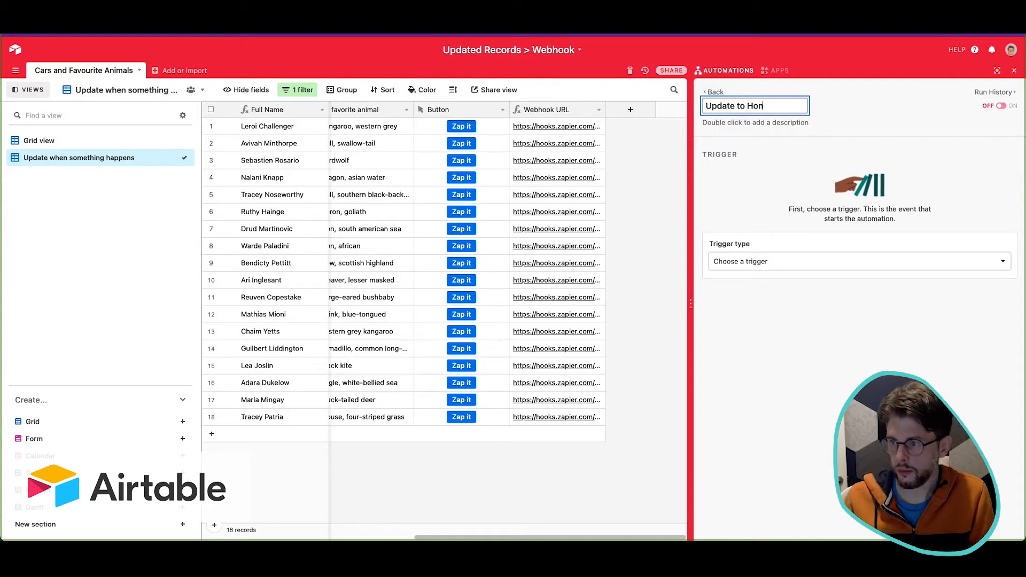
{"action": "type", "text": "da > "}
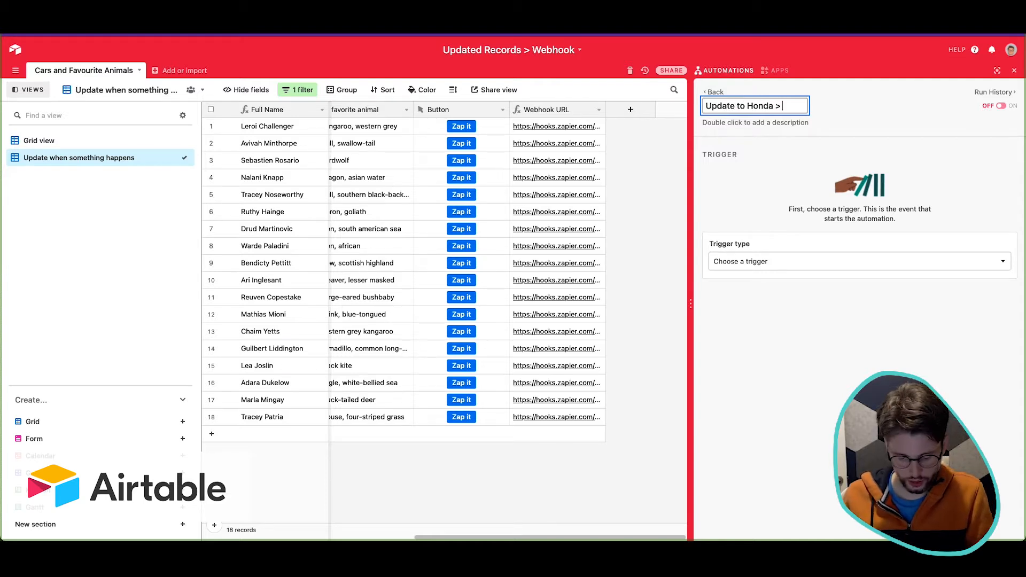
{"action": "type", "text": "Zapier Webhoo"}
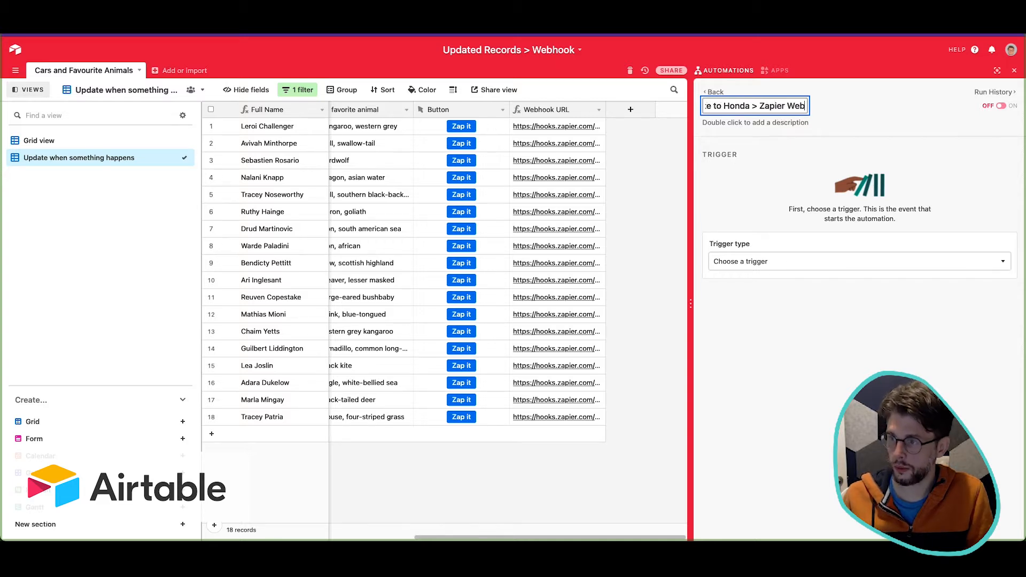
{"action": "key", "text": "BackSpace"}
{"action": "key", "text": "BackSpace"}
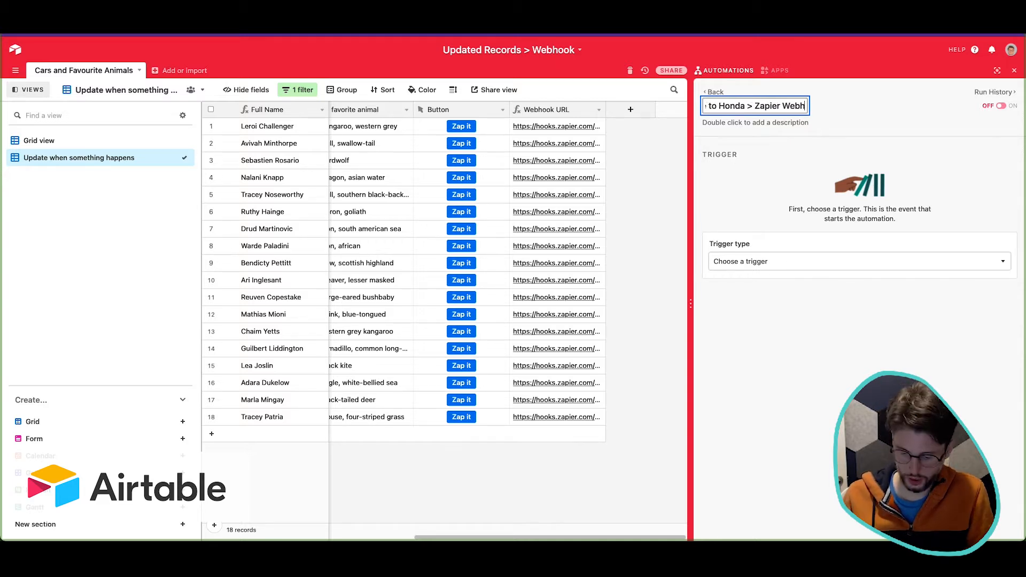
{"action": "key", "text": "BackSpace"}
{"action": "key", "text": "BackSpace"}
{"action": "key", "text": "BackSpace"}
{"action": "key", "text": "BackSpace"}
{"action": "key", "text": "BackSpace"}
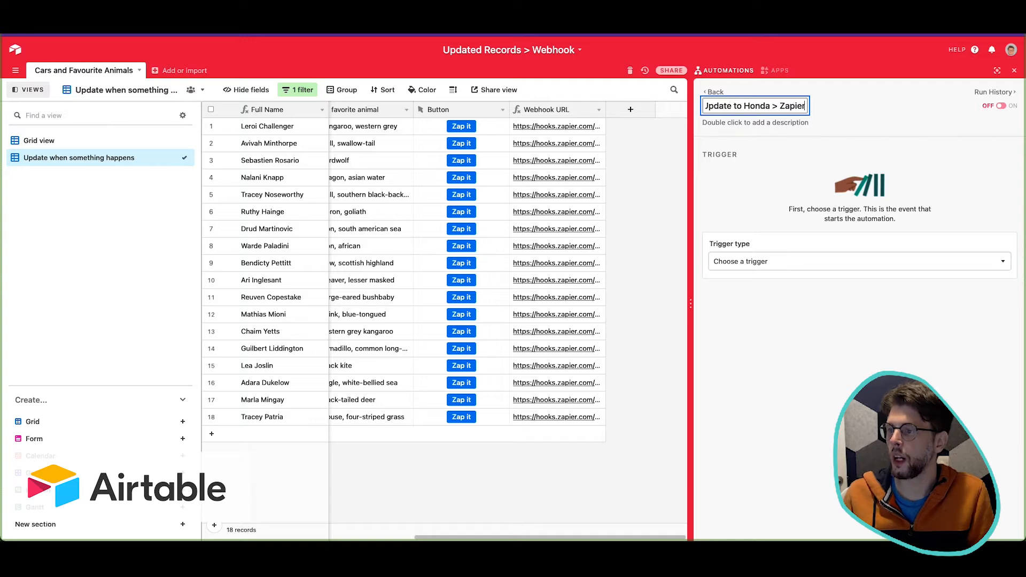
{"action": "key", "text": "Return"}
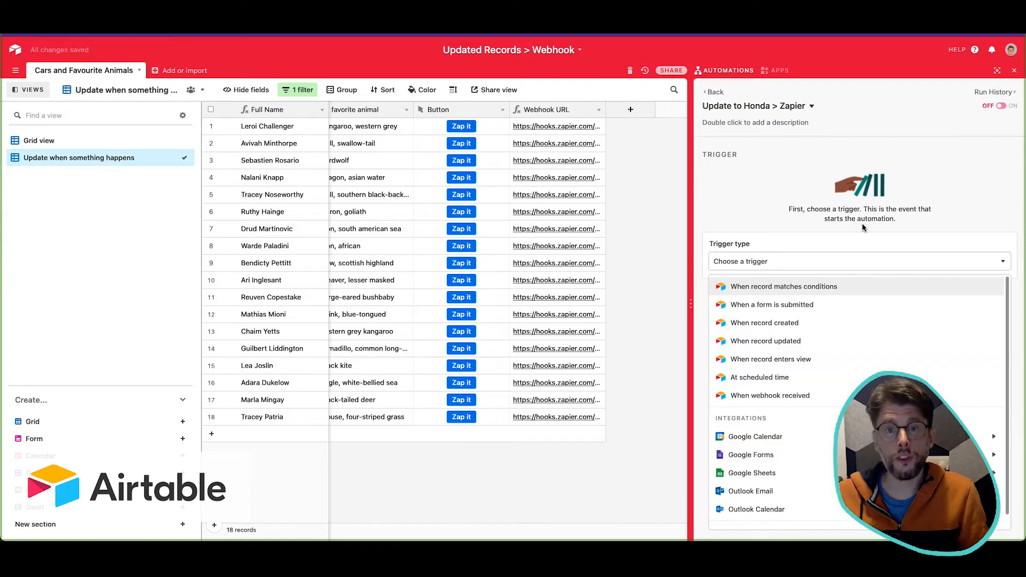
- Set the automation's trigger to "When record updated" on the Cars and Favourite Animals table, without restricting it to a view
{"action": "left_click", "coordinate": [962, 174]}
{"action": "left_click", "coordinate": [990, 265]}
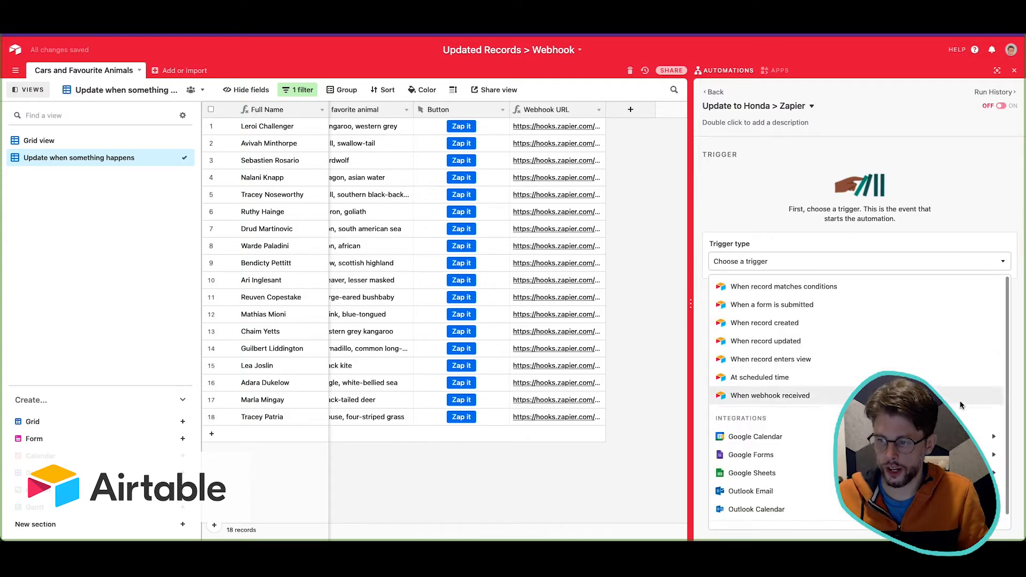
{"action": "left_click", "coordinate": [853, 342]}
{"action": "left_click", "coordinate": [783, 278]}
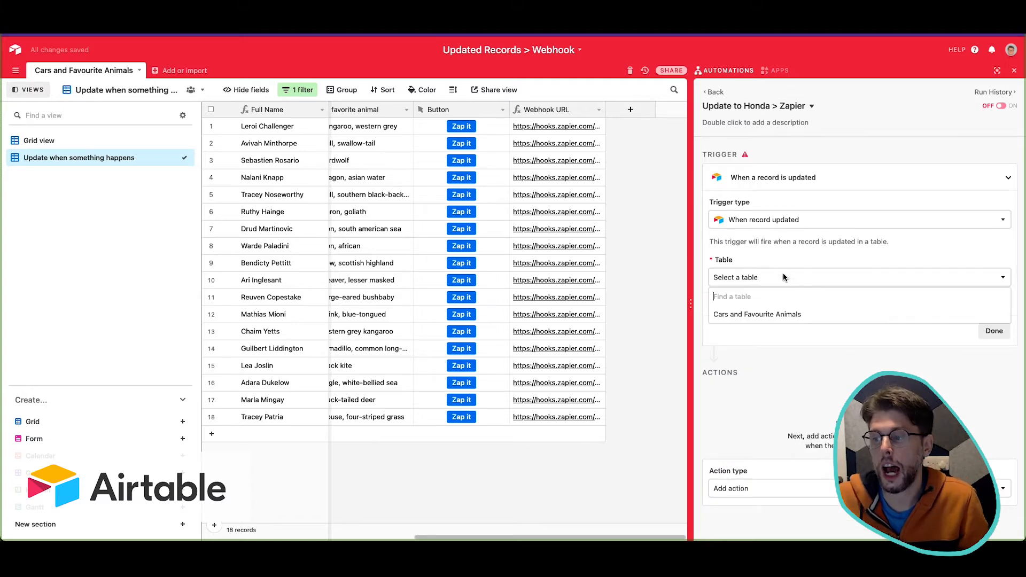
{"action": "left_click", "coordinate": [736, 321]}
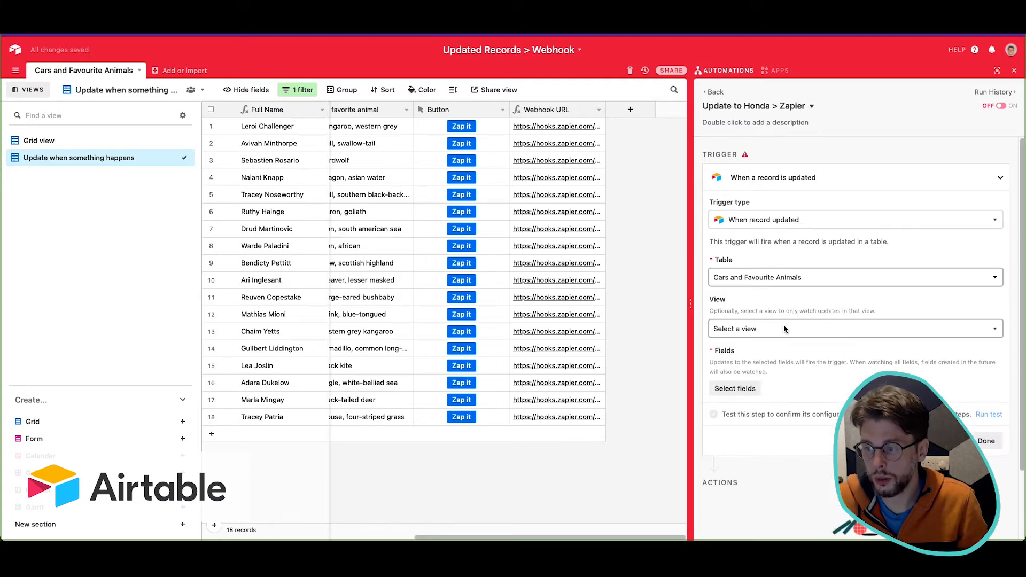
{"action": "left_click", "coordinate": [784, 329]}
{"action": "left_click", "coordinate": [757, 317]}
- Make the trigger watch only the car make field, and test the trigger before finishing its setup
{"action": "scroll", "coordinate": [754, 318], "scroll_direction": "down", "scroll_amount": 3}
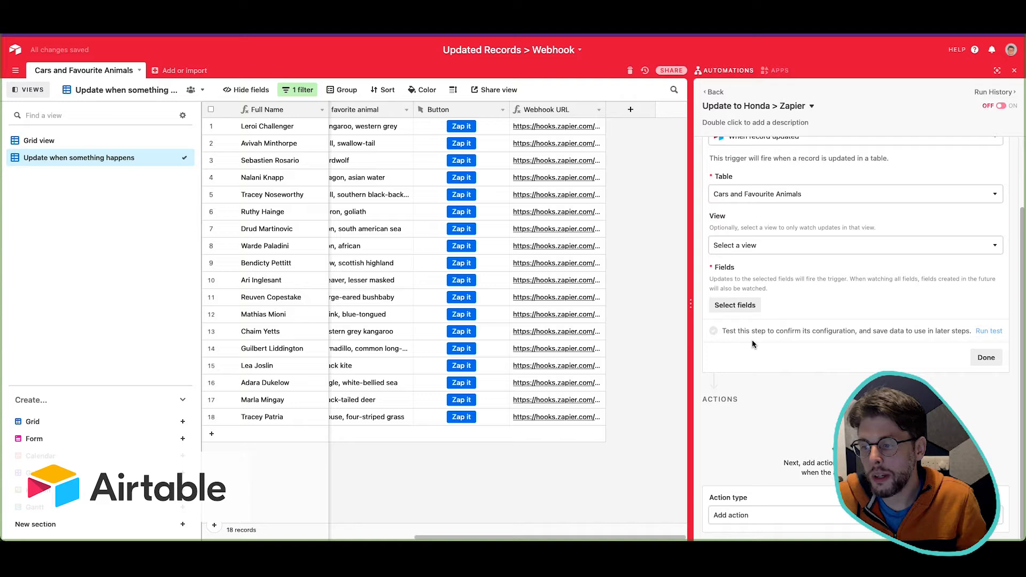
{"action": "left_click", "coordinate": [747, 312]}
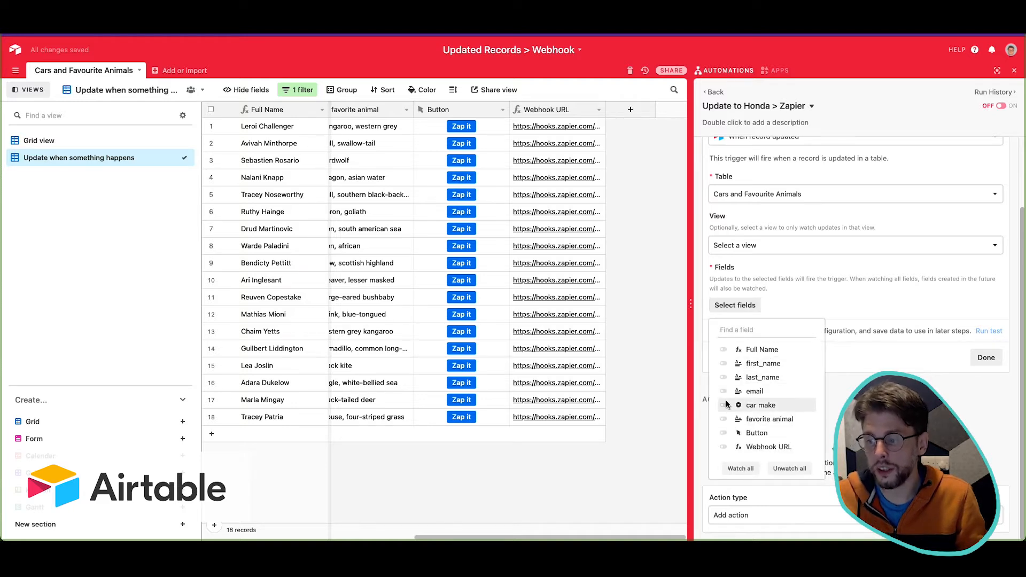
{"action": "left_click", "coordinate": [725, 406]}
{"action": "left_click", "coordinate": [752, 320]}
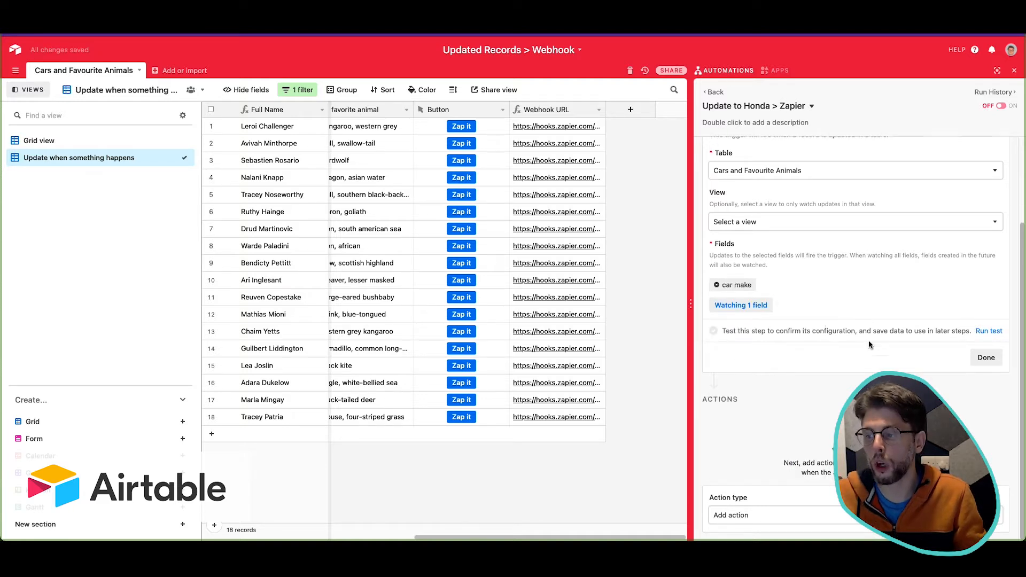
{"action": "left_click", "coordinate": [988, 332]}
{"action": "left_click", "coordinate": [987, 357]}
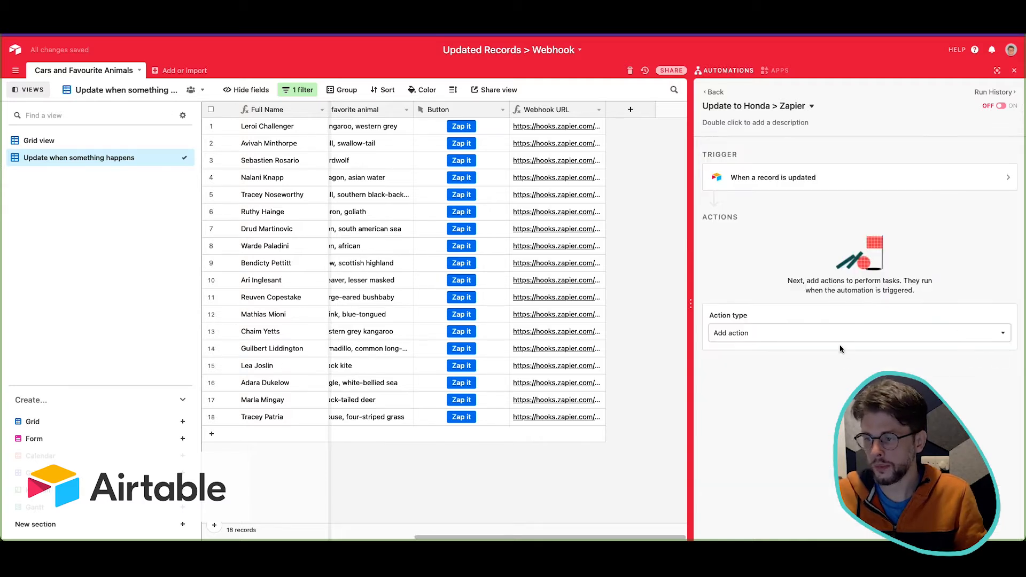
- Add a "Run script" action to the automation and place the cursor in its code below the sample line
{"action": "left_click", "coordinate": [800, 332]}
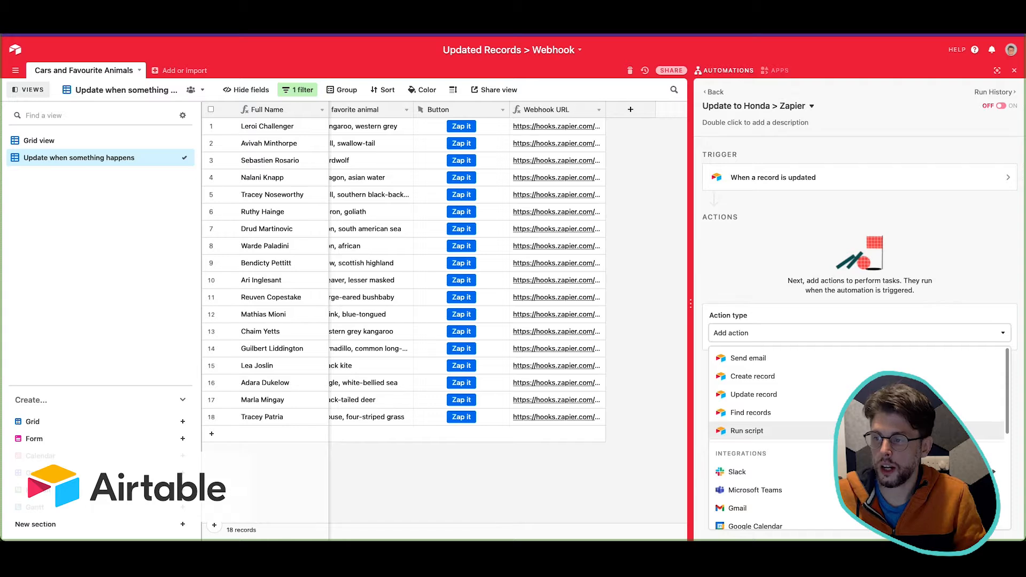
{"action": "left_click", "coordinate": [856, 431]}
{"action": "left_click", "coordinate": [342, 110]}
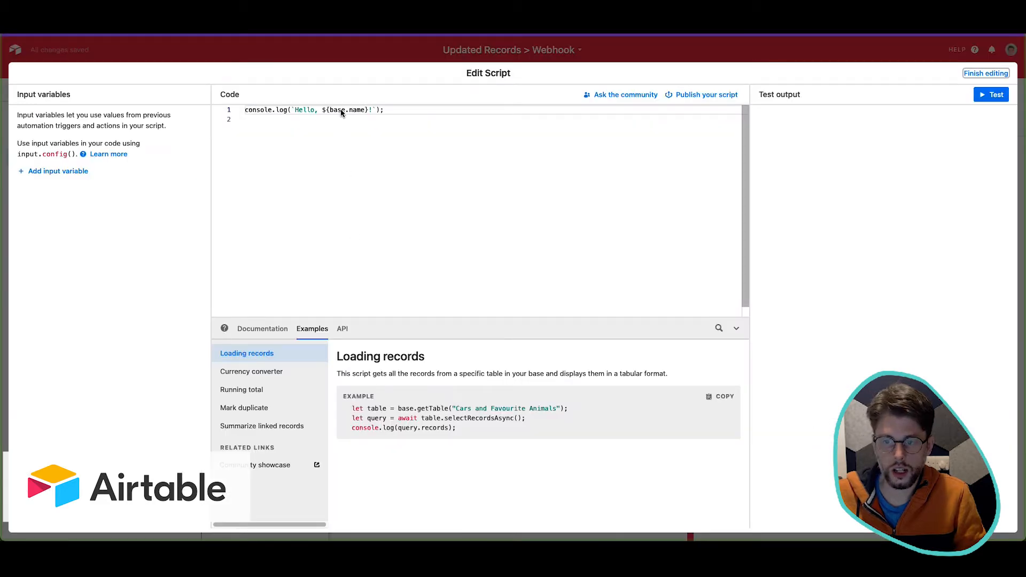
{"action": "left_click", "coordinate": [466, 129]}
- Add a script input variable named "url" whose value is the Webhook URL field of the trigger record
{"action": "left_click", "coordinate": [80, 172]}
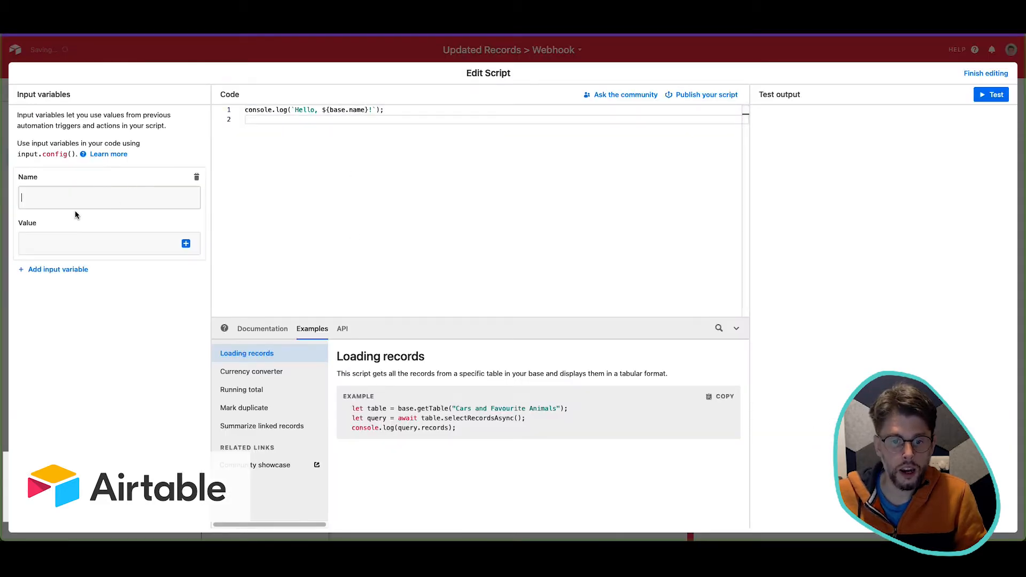
{"action": "left_click", "coordinate": [157, 198]}
{"action": "type", "text": "url"}
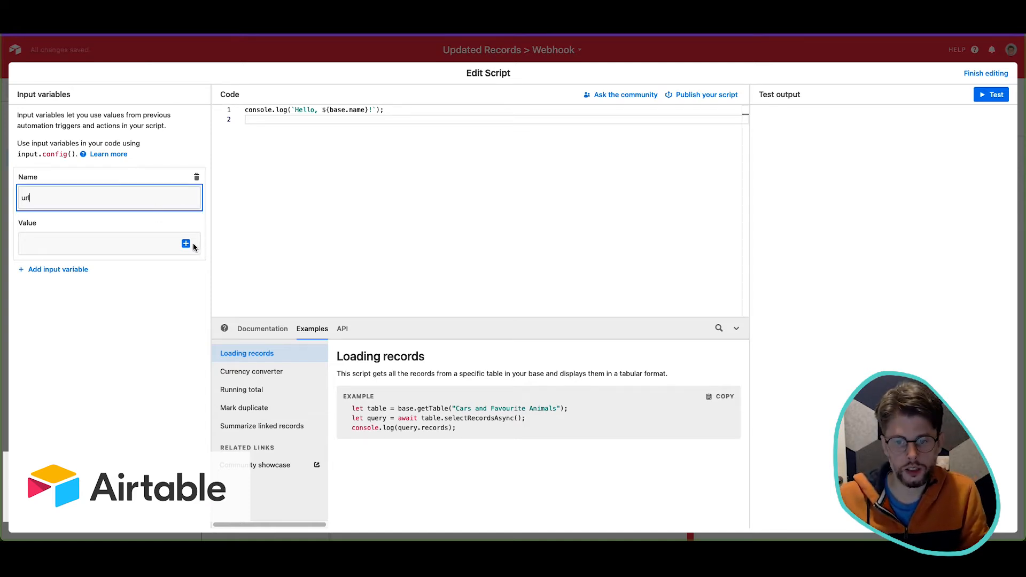
{"action": "left_click", "coordinate": [186, 244]}
{"action": "left_click", "coordinate": [183, 284]}
{"action": "scroll", "coordinate": [176, 342], "scroll_direction": "down", "scroll_amount": 5}
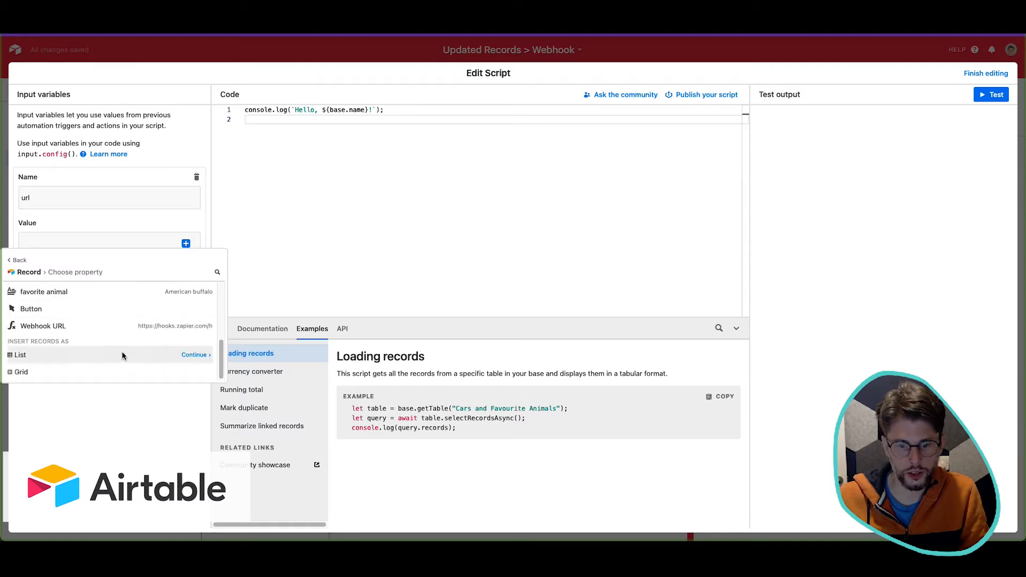
{"action": "left_click", "coordinate": [164, 326]}
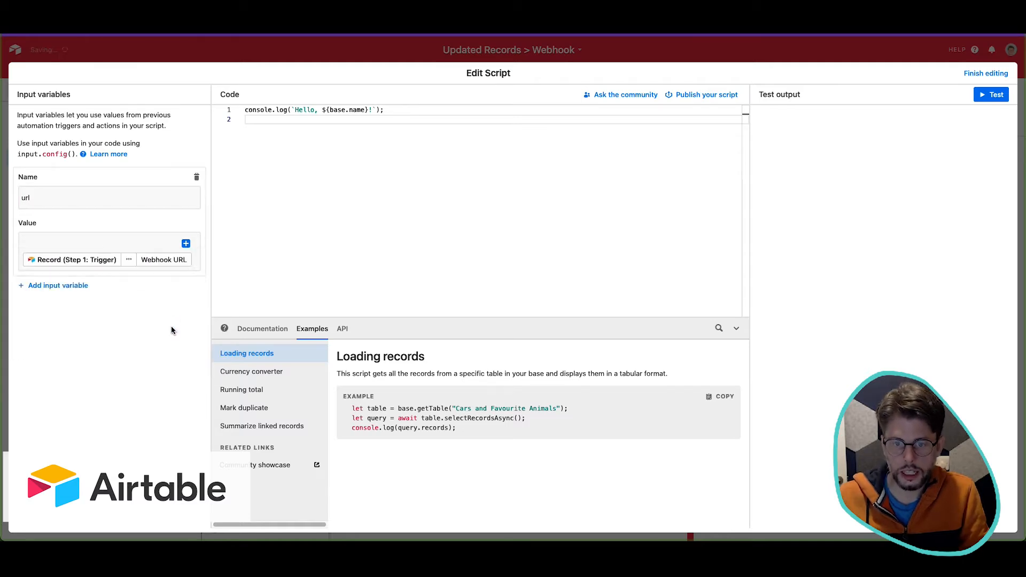
- Replace the sample console.log line in the script with "let config = input.config()"
{"action": "left_click_drag", "start_coordinate": [383, 110], "coordinate": [250, 107]}
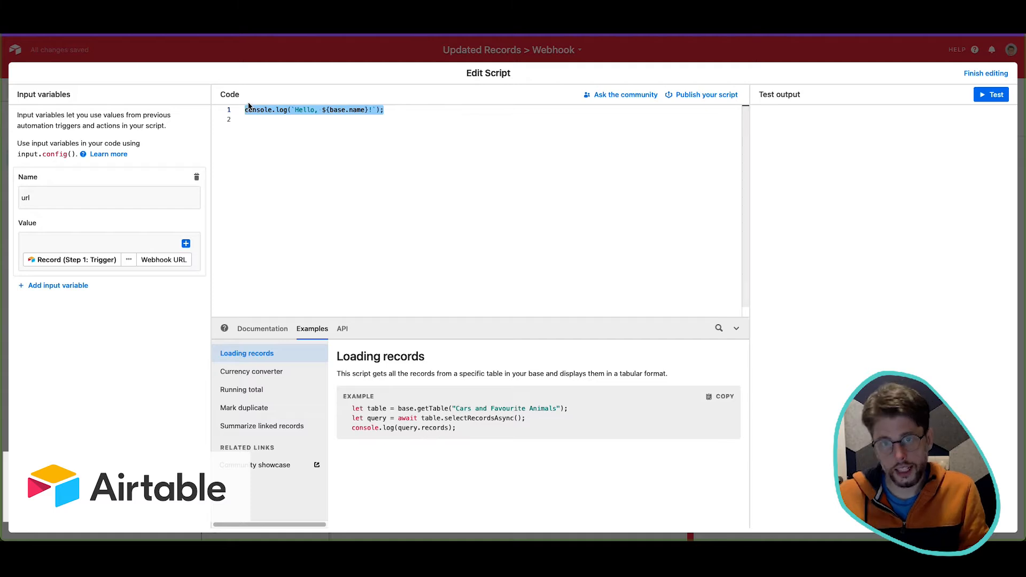
{"action": "key", "text": "BackSpace"}
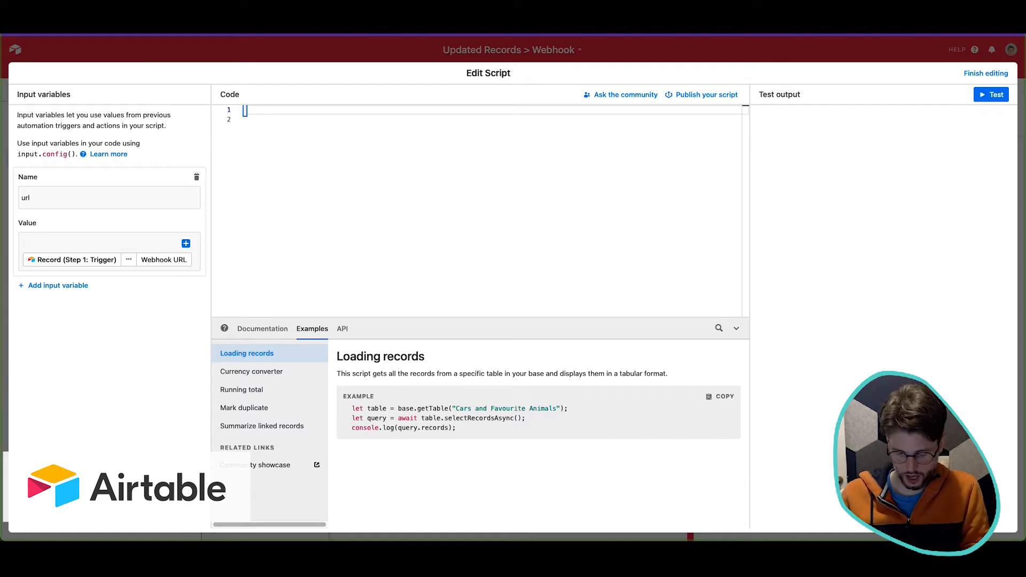
{"action": "type", "text": "let"}
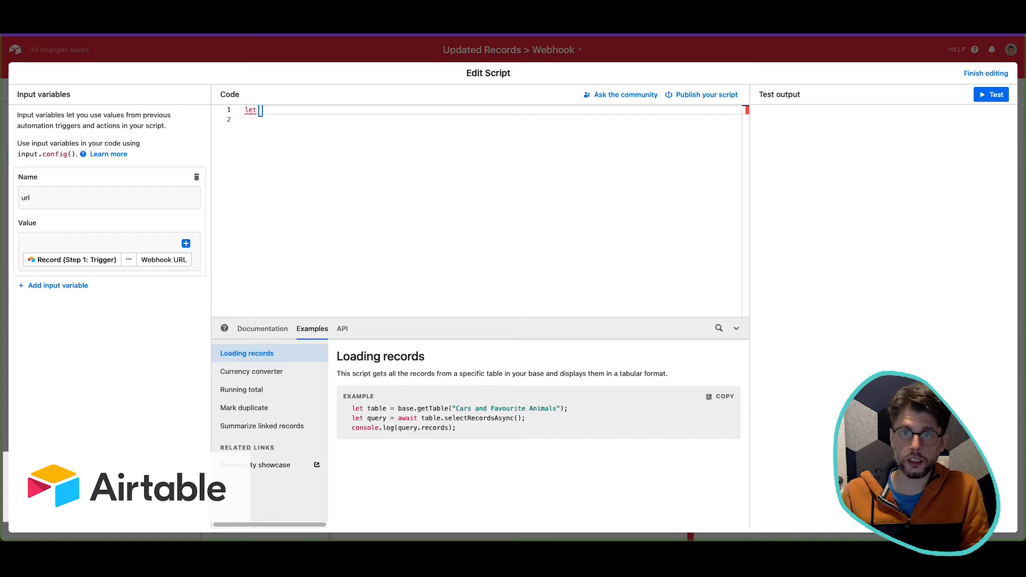
{"action": "type", "text": " congig"}
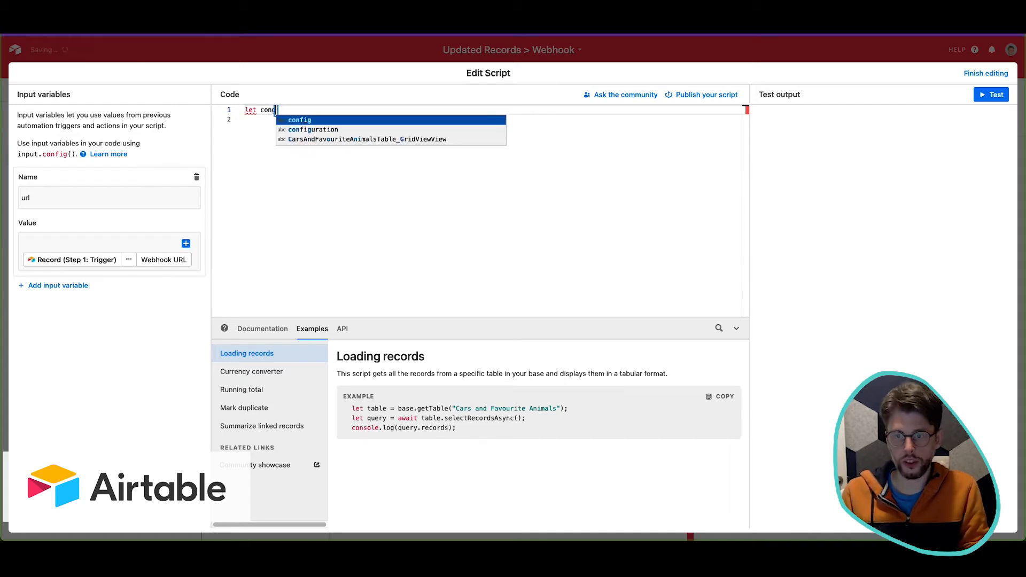
{"action": "key", "text": "BackSpace"}
{"action": "key", "text": "BackSpace"}
{"action": "key", "text": "BackSpace"}
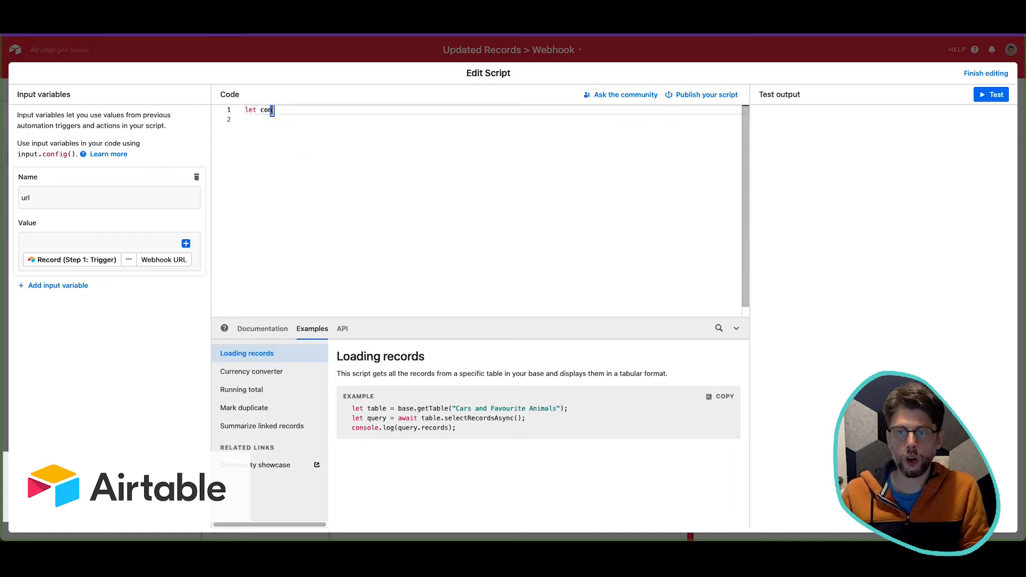
{"action": "type", "text": "fig"}
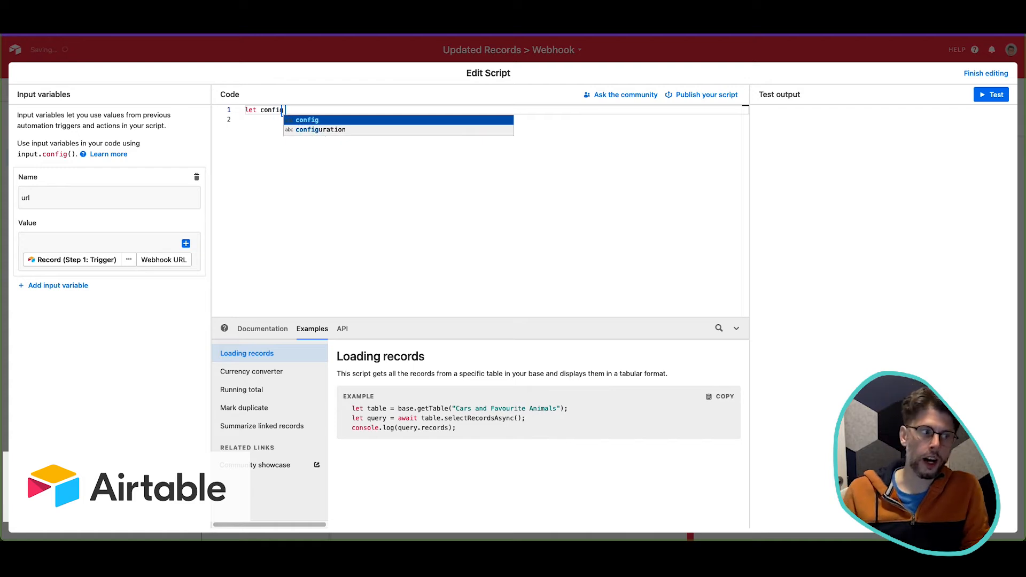
{"action": "type", "text": " = inp"}
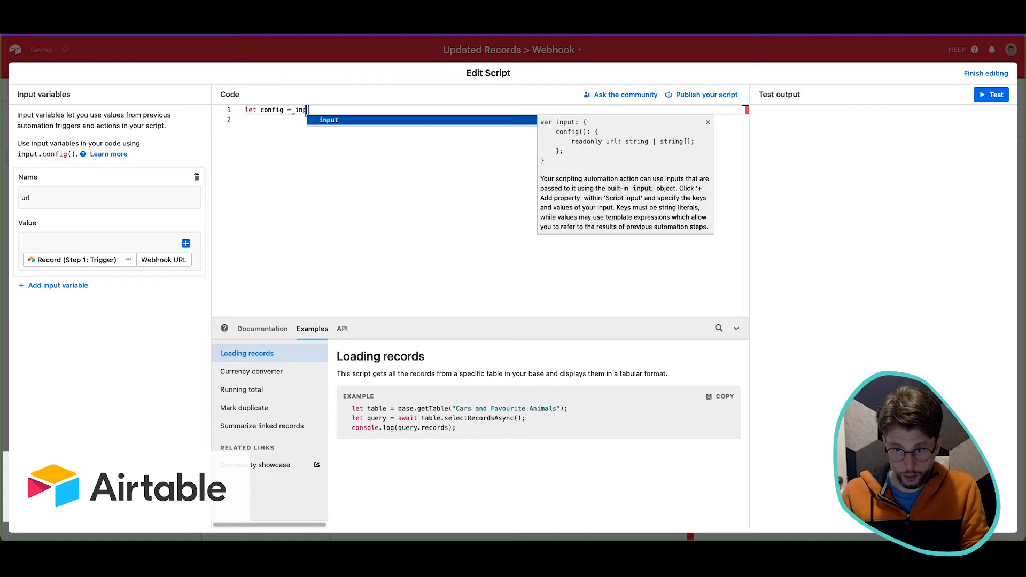
{"action": "type", "text": "ut."}
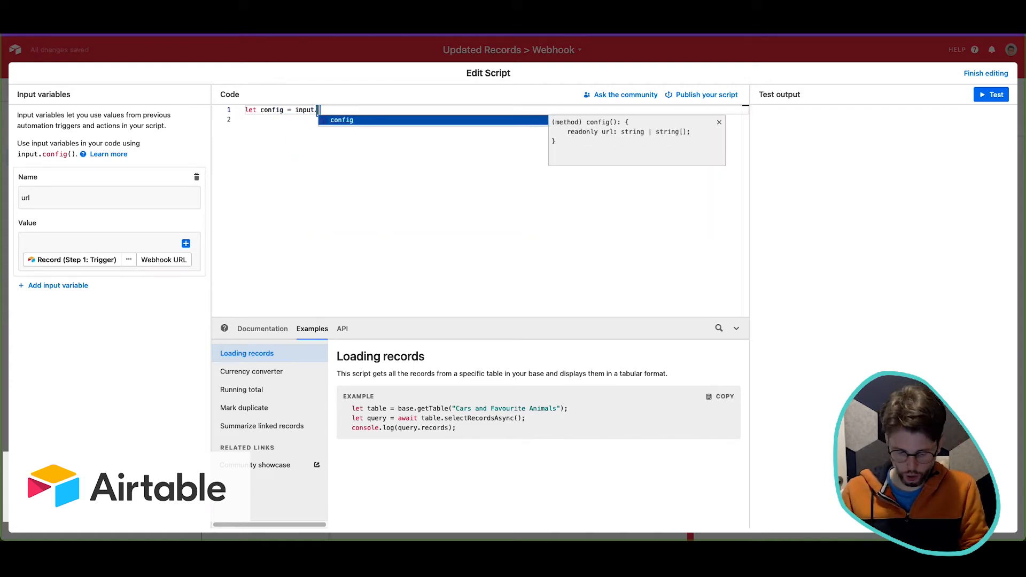
{"action": "type", "text": "con"}
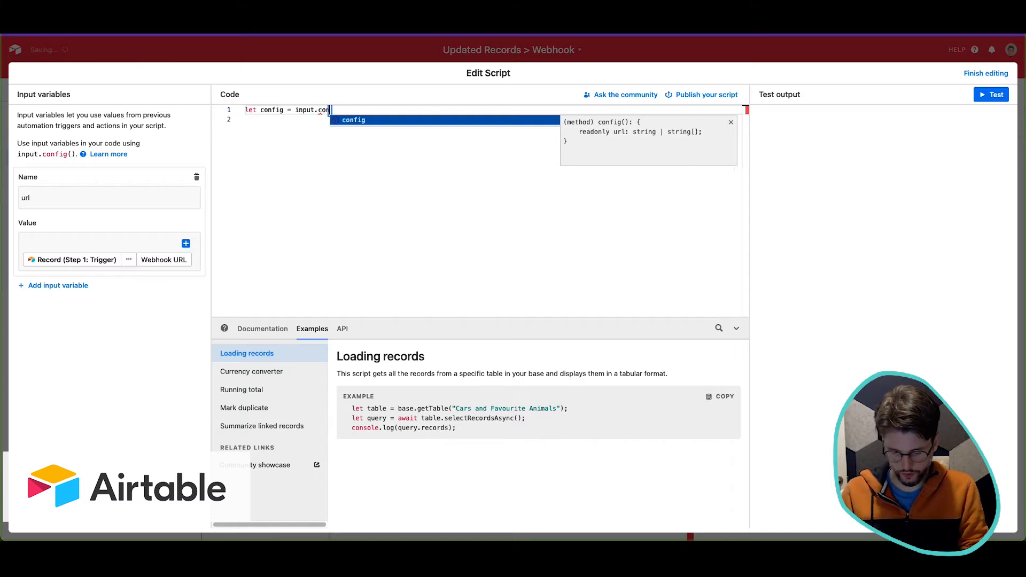
{"action": "type", "text": "fig("}
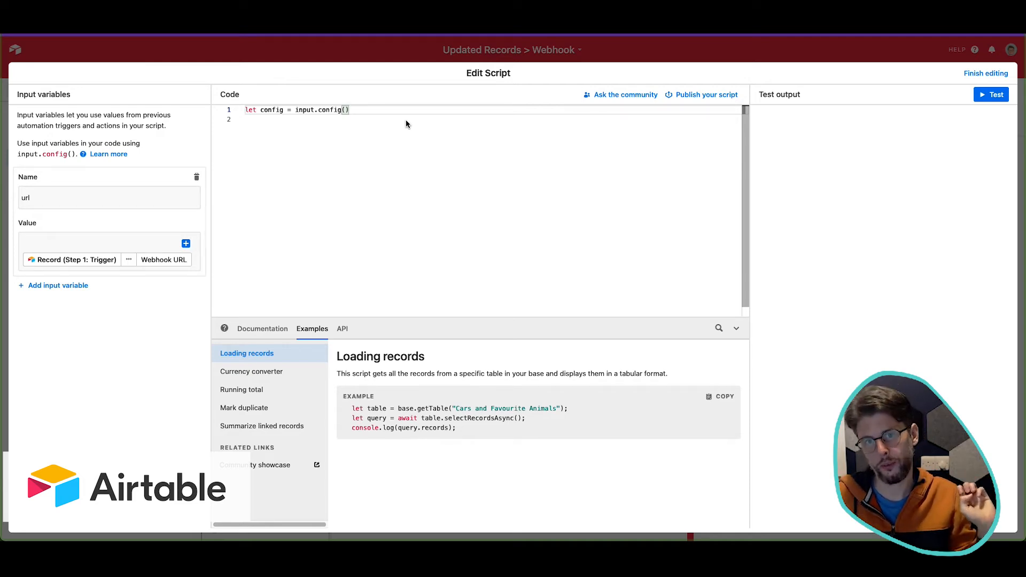
- Add an "await fetch()" call on line 2 of the script, with the cursor inside its parentheses
{"action": "key", "text": "Return"}
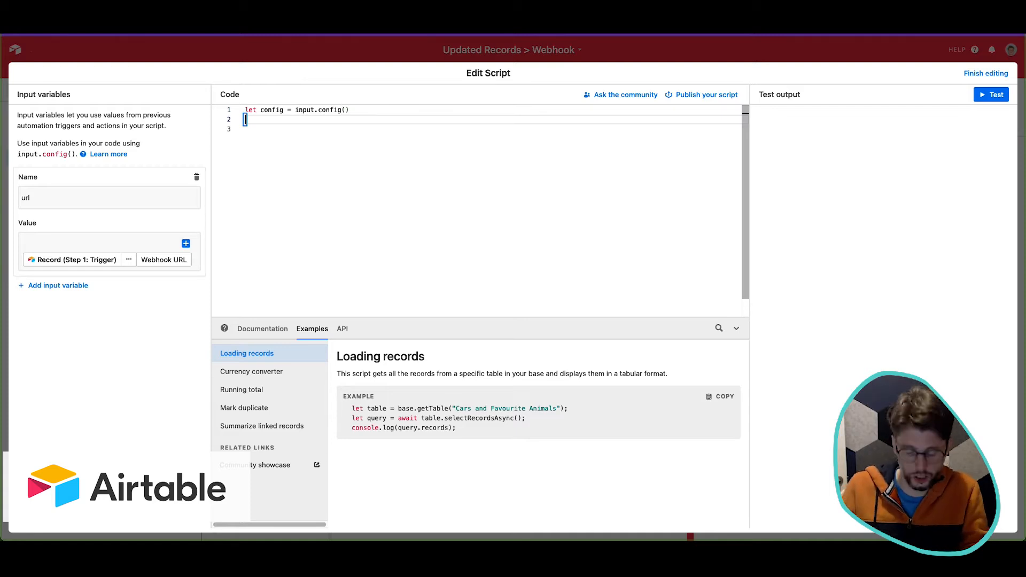
{"action": "type", "text": "awi"}
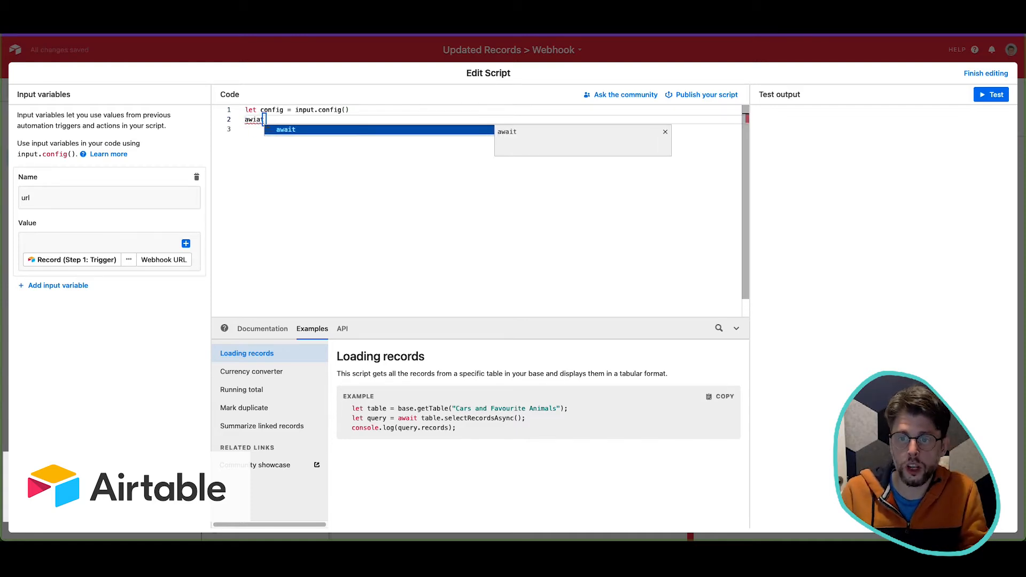
{"action": "key", "text": "BackSpace"}
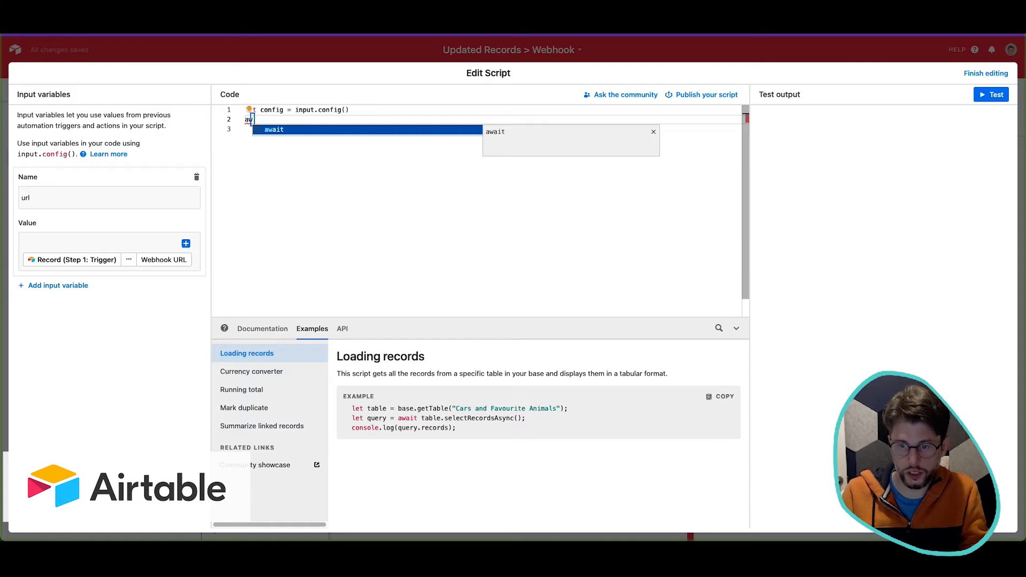
{"action": "type", "text": "wait"}
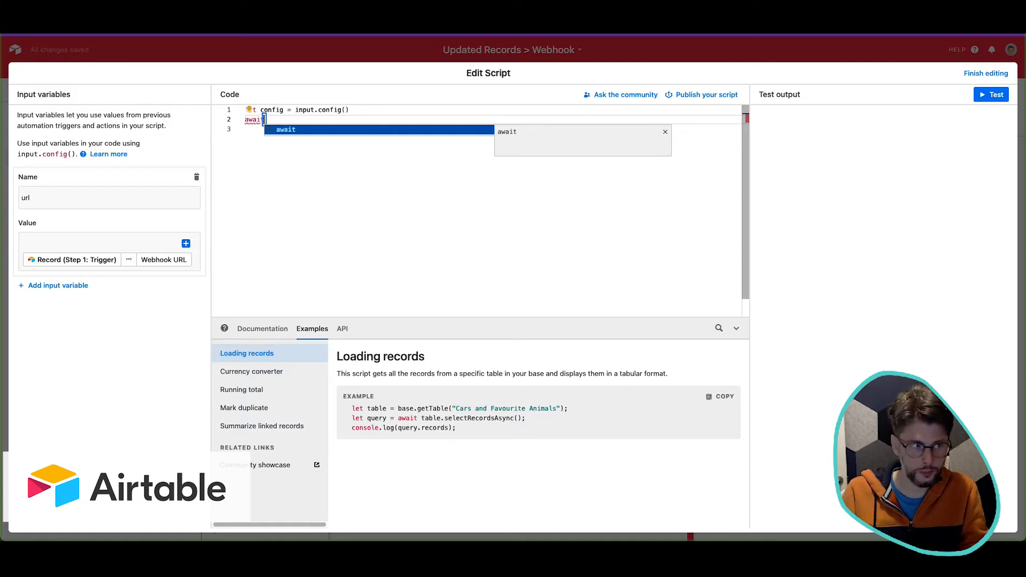
{"action": "type", "text": " fetch"}
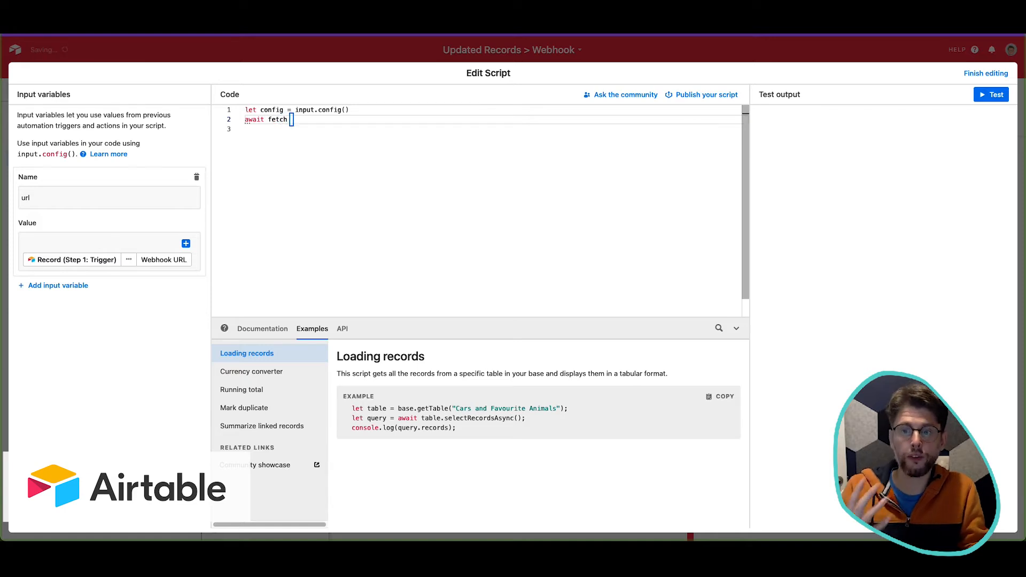
{"action": "key", "text": "BackSpace"}
{"action": "type", "text": "("}
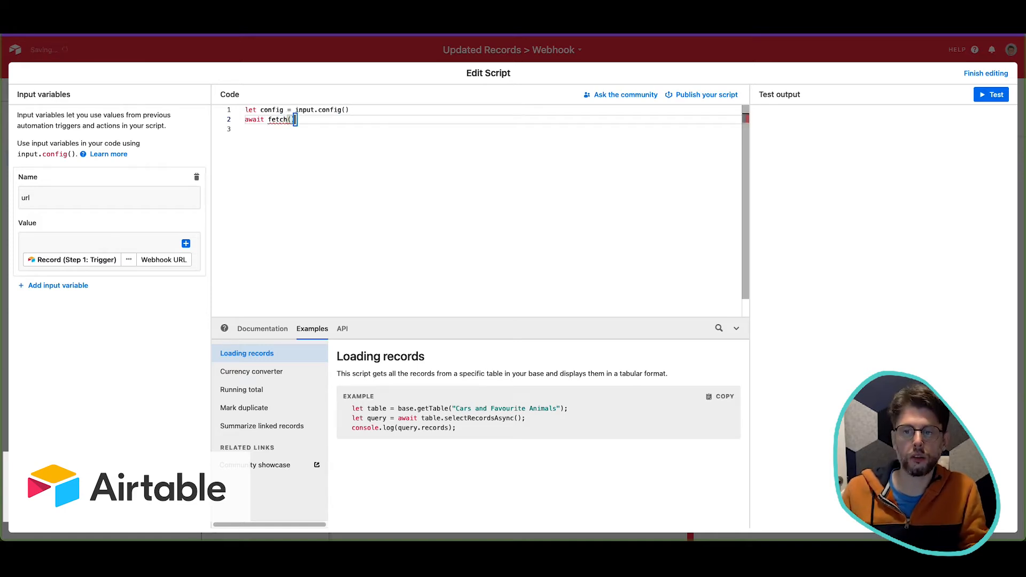
{"action": "key", "text": "Left"}
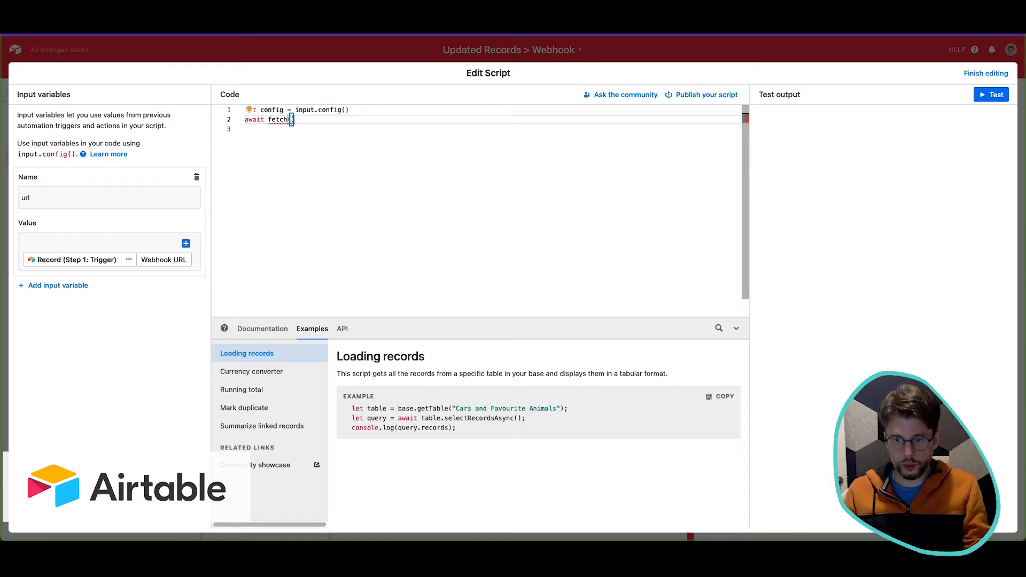
- Enter the template literal `${input.url}` as the argument of the fetch call
{"action": "type", "text": "'"}
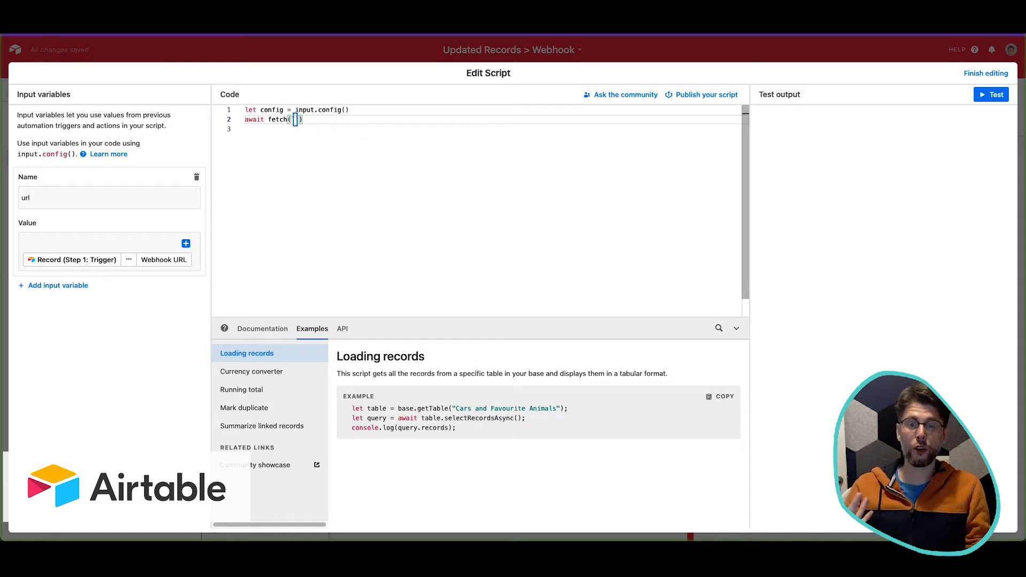
{"action": "key", "text": "BackSpace"}
{"action": "type", "text": "`${"}
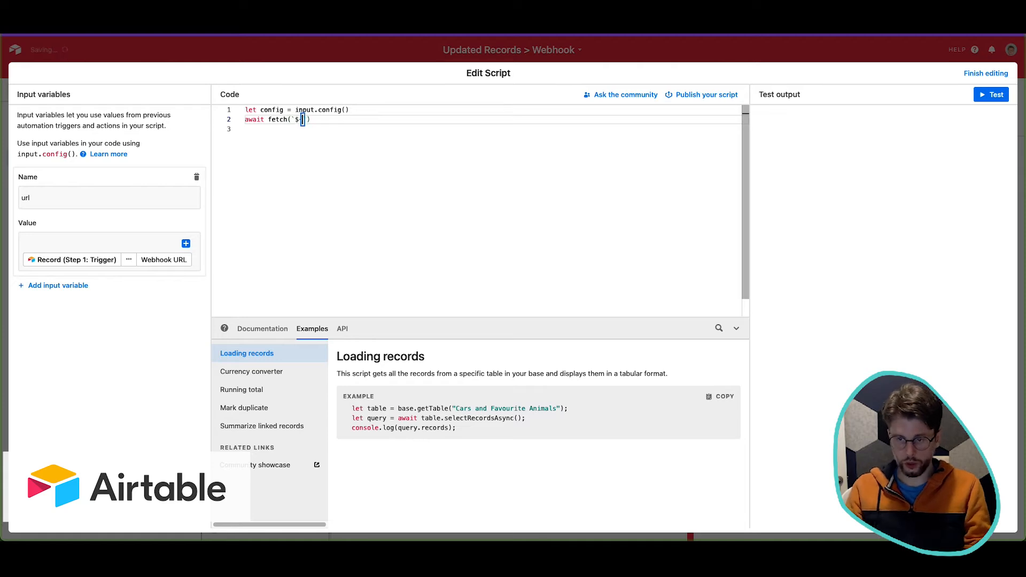
{"action": "type", "text": "input"}
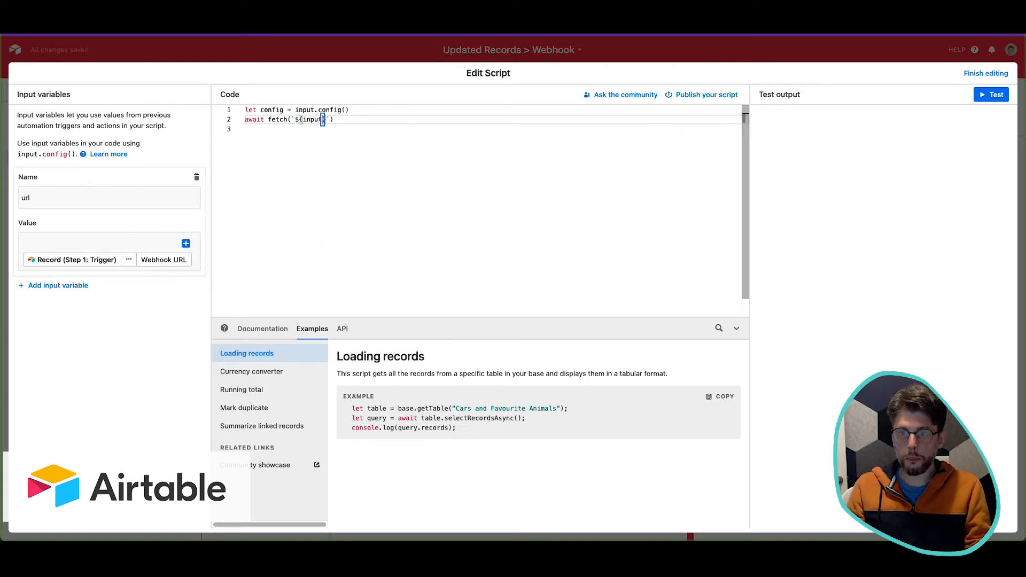
{"action": "type", "text": ".url"}
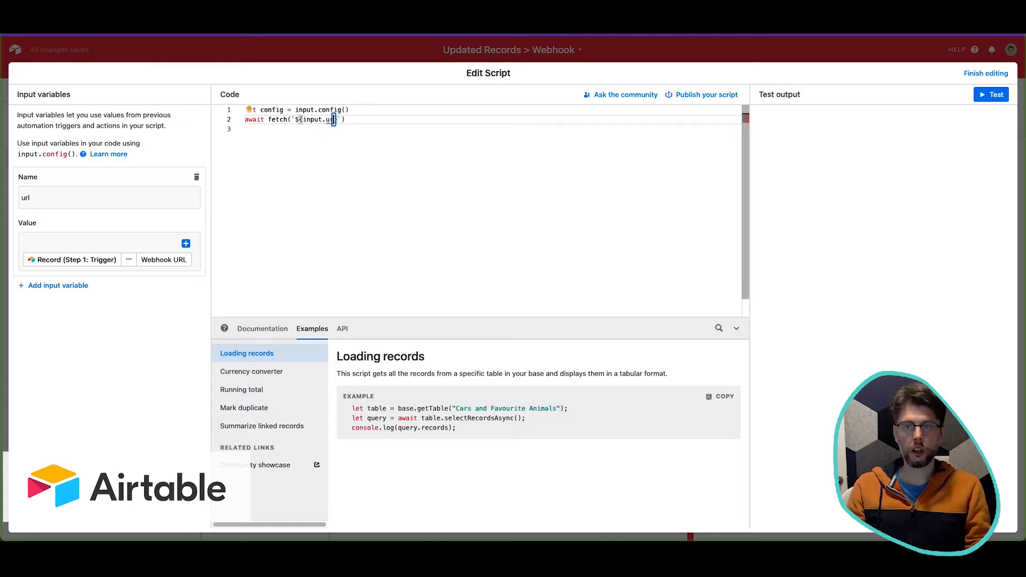
- Replace input.url with config.url so the script line reads await fetch(`${config.url}`)
{"action": "key", "text": "BackSpace"}
{"action": "key", "text": "BackSpace"}
{"action": "key", "text": "BackSpace"}
{"action": "key", "text": "BackSpace"}
{"action": "key", "text": "BackSpace"}
{"action": "key", "text": "BackSpace"}
{"action": "key", "text": "BackSpace"}
{"action": "type", "text": "config."}
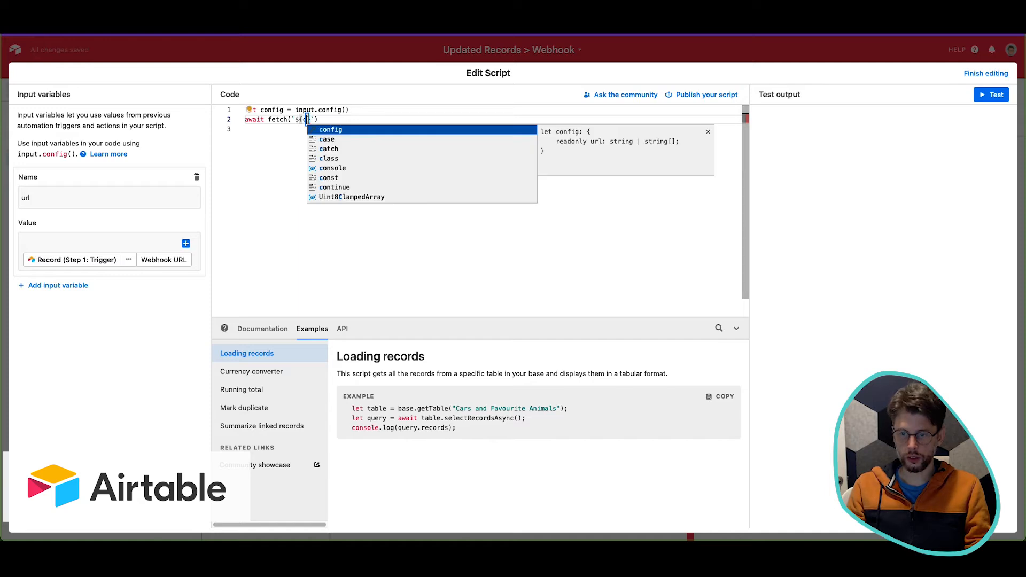
{"action": "type", "text": "ur"}
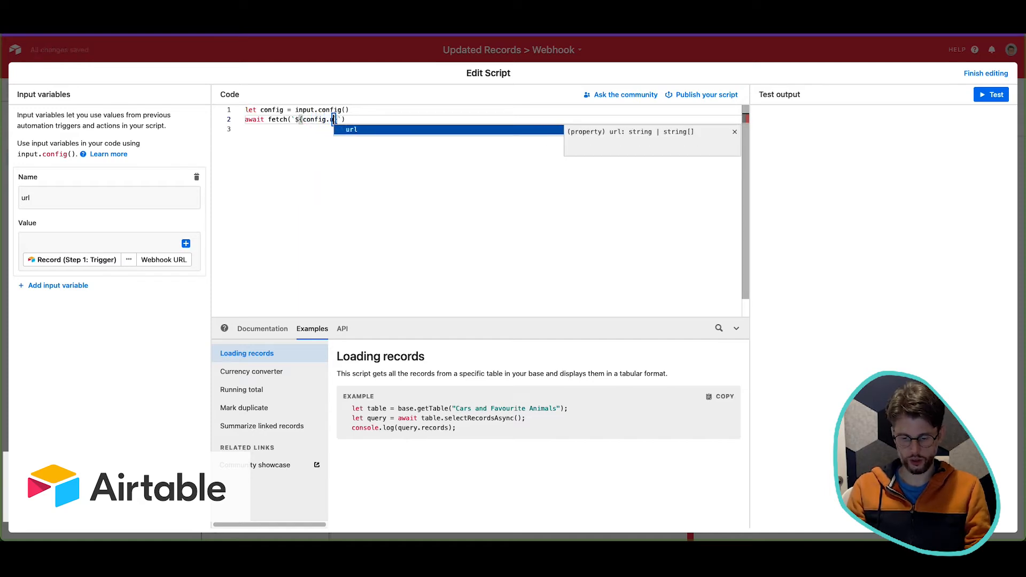
{"action": "type", "text": "l}"}
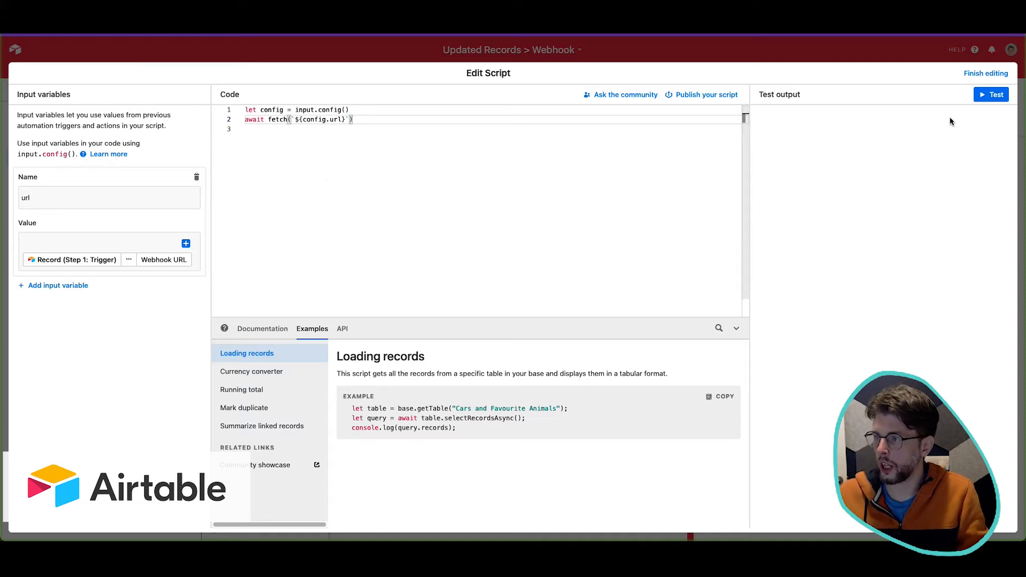
- Test the script, and load more requests in the Catch Hook trigger test in Zapier
{"action": "left_click", "coordinate": [984, 95]}
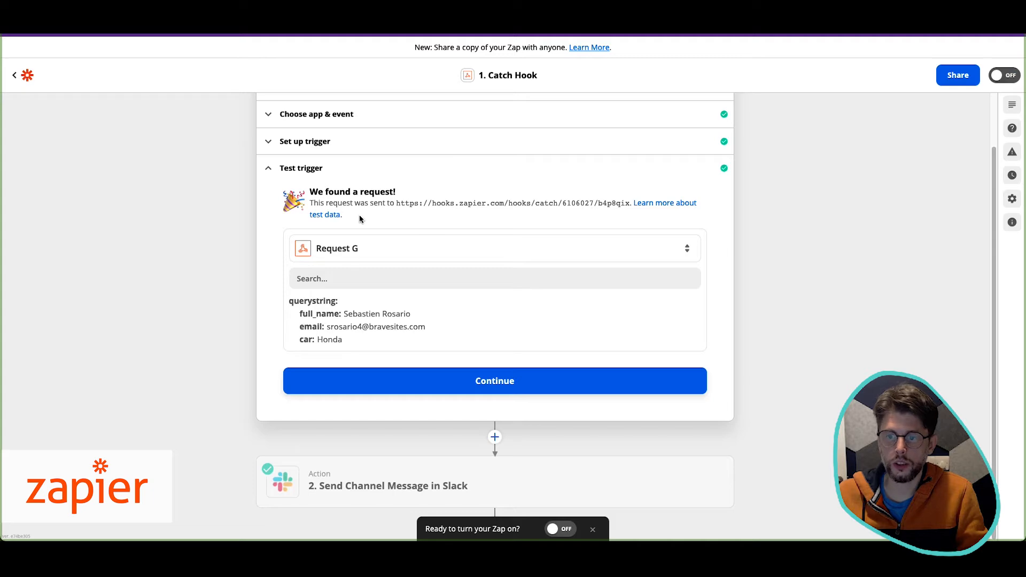
{"action": "left_click", "coordinate": [360, 252]}
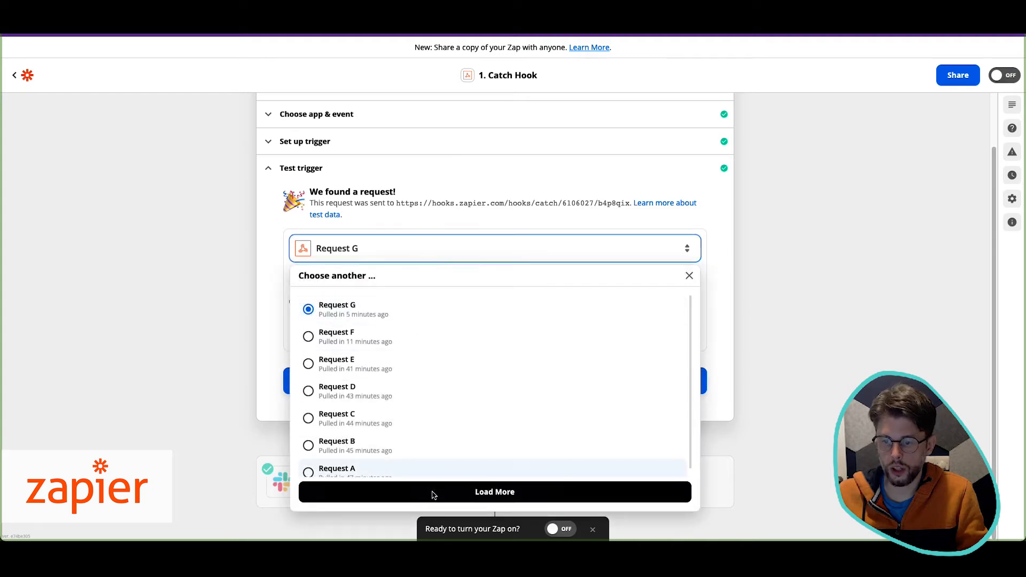
{"action": "left_click", "coordinate": [433, 495]}
{"action": "left_click", "coordinate": [270, 93]}
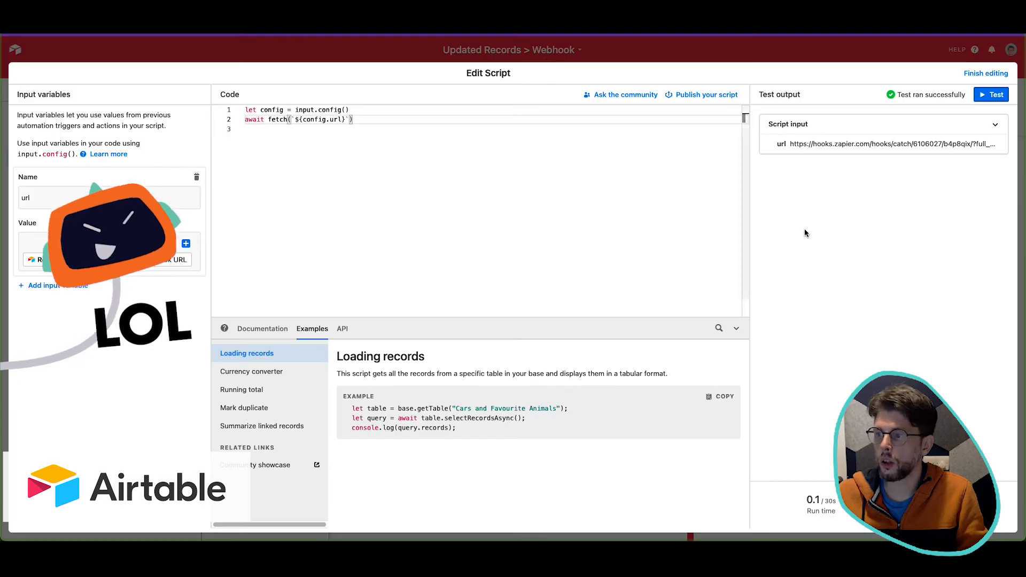
- Back in Airtable, finish editing the script and test the script action again
{"action": "left_click", "coordinate": [994, 76]}
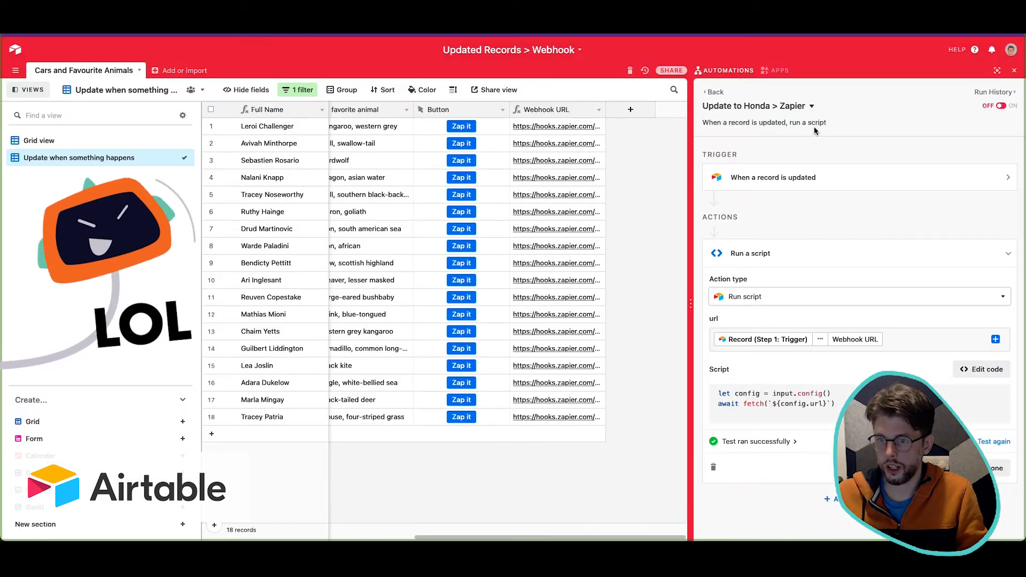
{"action": "left_click", "coordinate": [991, 446]}
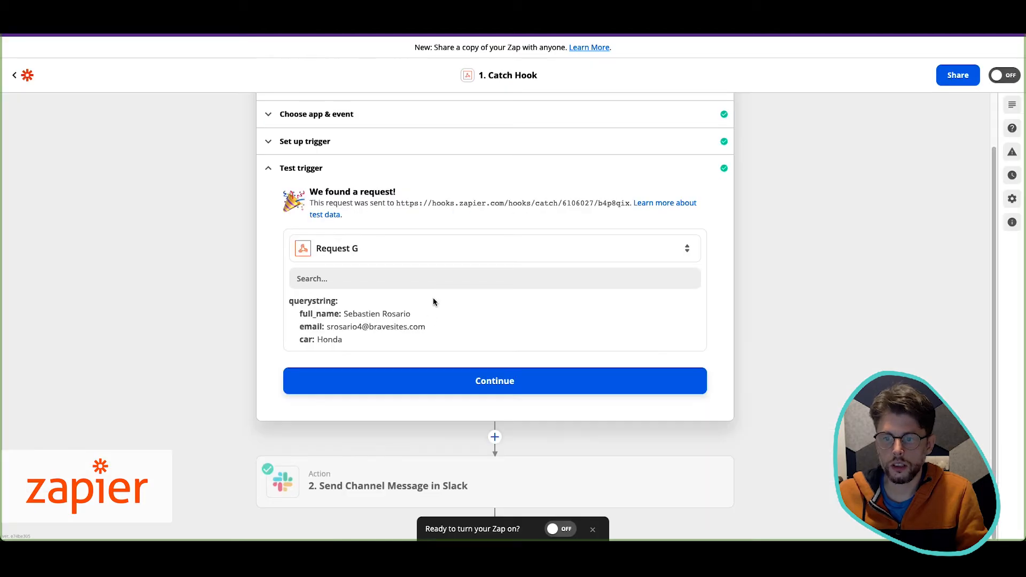
- Switch to Zapier and check the Catch Hook trigger test again for newly received requests
{"action": "left_click", "coordinate": [442, 243]}
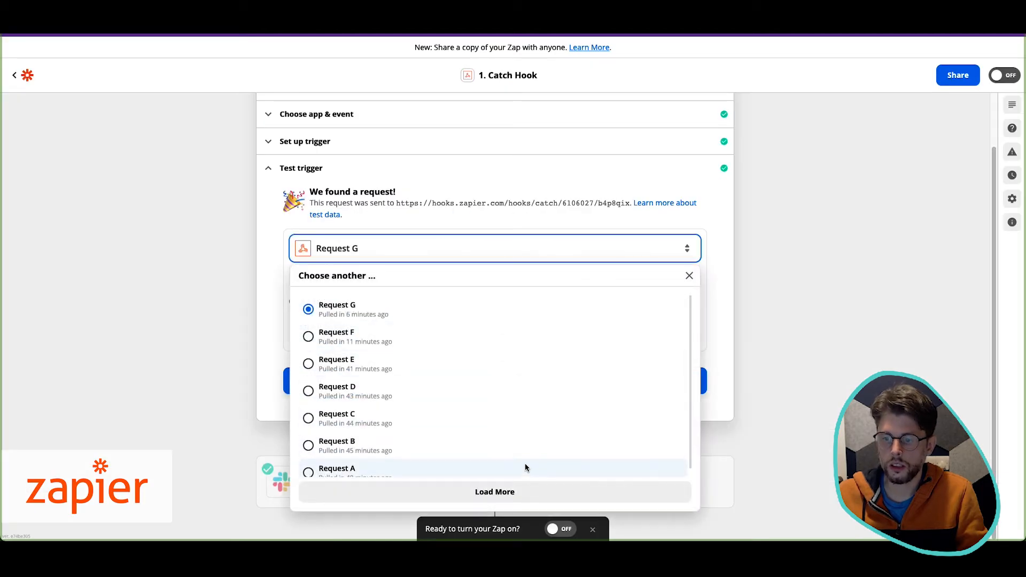
{"action": "left_click", "coordinate": [534, 492]}
{"action": "left_click", "coordinate": [763, 350]}
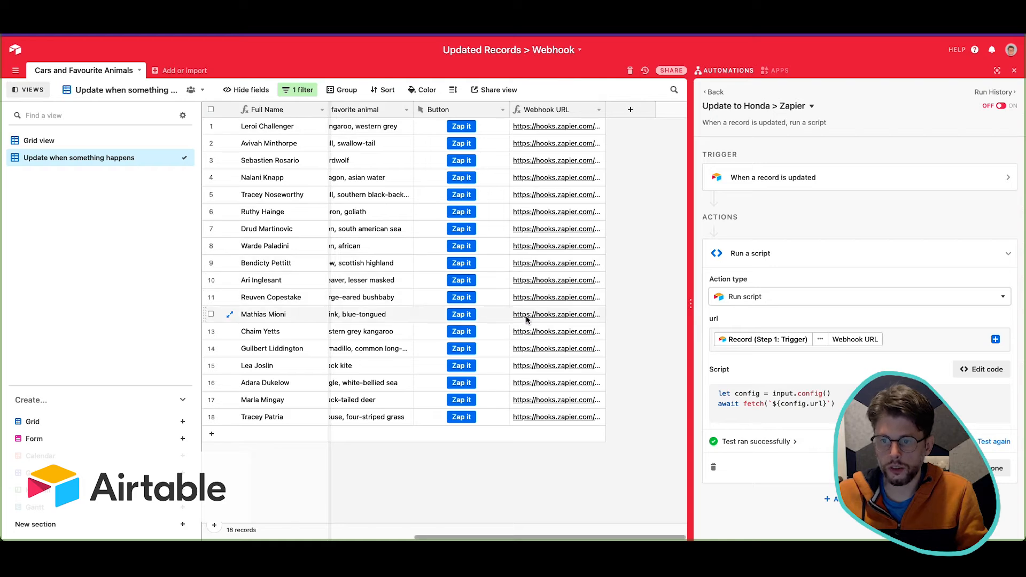
- In Airtable, open the Grid view, select the second record's car make cell, and turn the automation on
{"action": "left_click", "coordinate": [123, 141]}
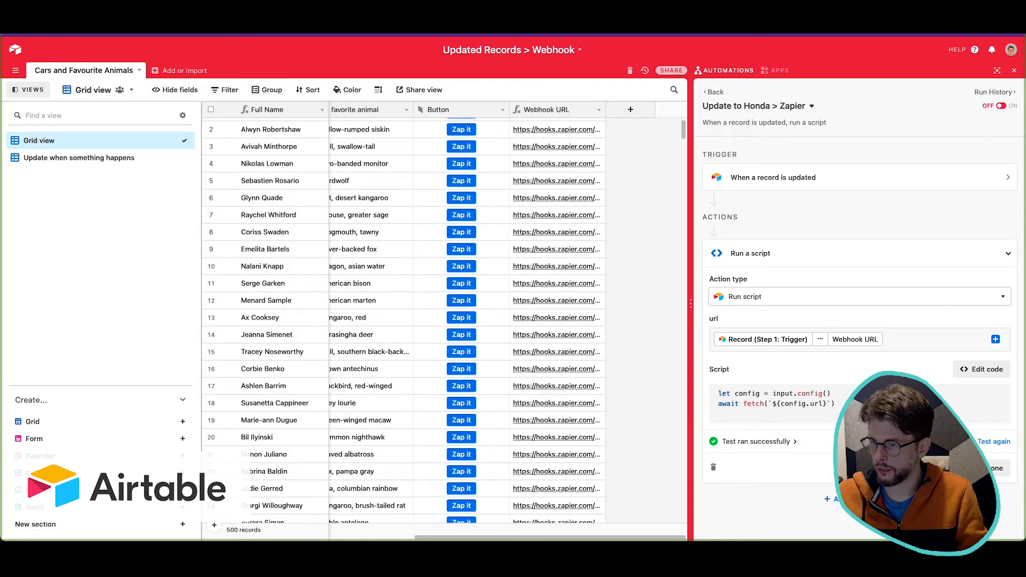
{"action": "scroll", "coordinate": [483, 210], "scroll_direction": "left", "scroll_amount": 10}
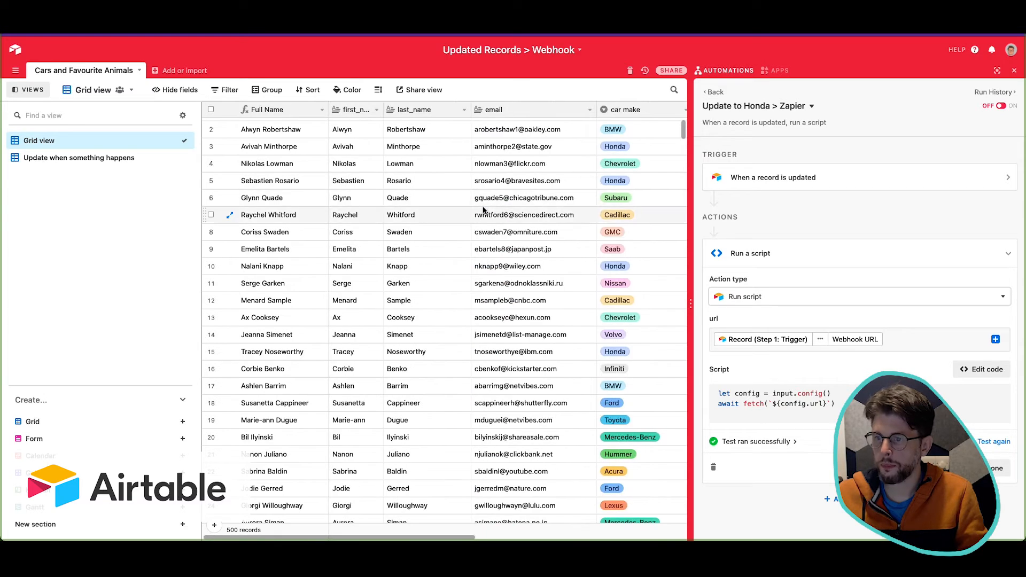
{"action": "scroll", "coordinate": [588, 223], "scroll_direction": "up", "scroll_amount": 1}
{"action": "scroll", "coordinate": [588, 223], "scroll_direction": "right", "scroll_amount": 2}
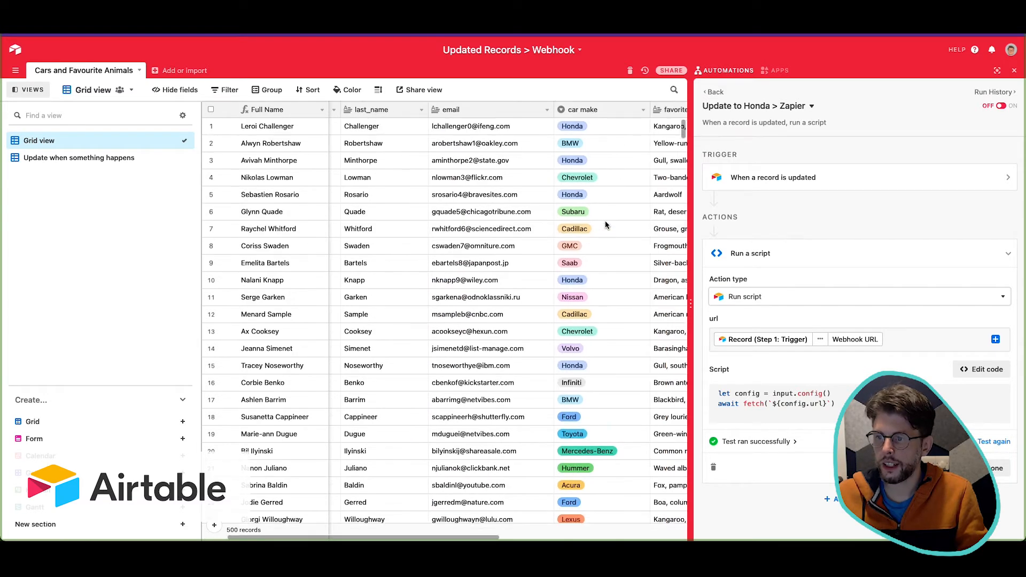
{"action": "left_click", "coordinate": [620, 145]}
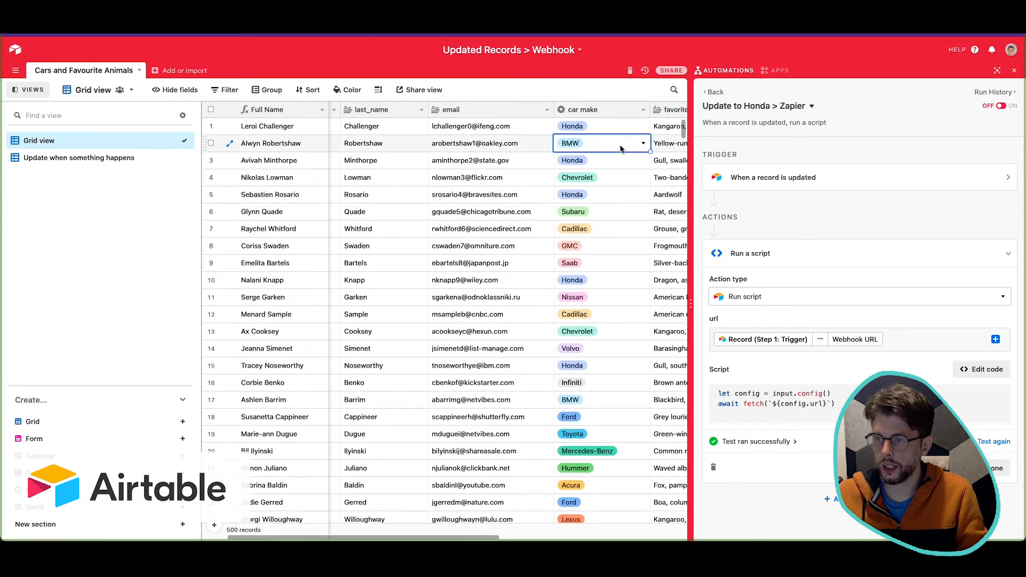
{"action": "left_click", "coordinate": [1000, 107]}
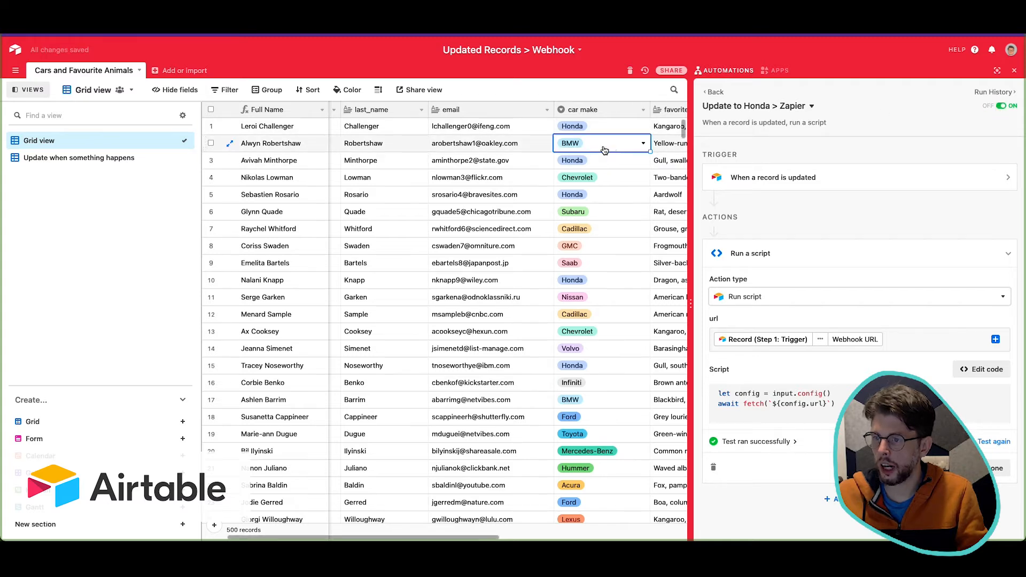
- Change the second record's car make to Honda
{"action": "left_click", "coordinate": [642, 143]}
{"action": "left_click", "coordinate": [626, 198]}
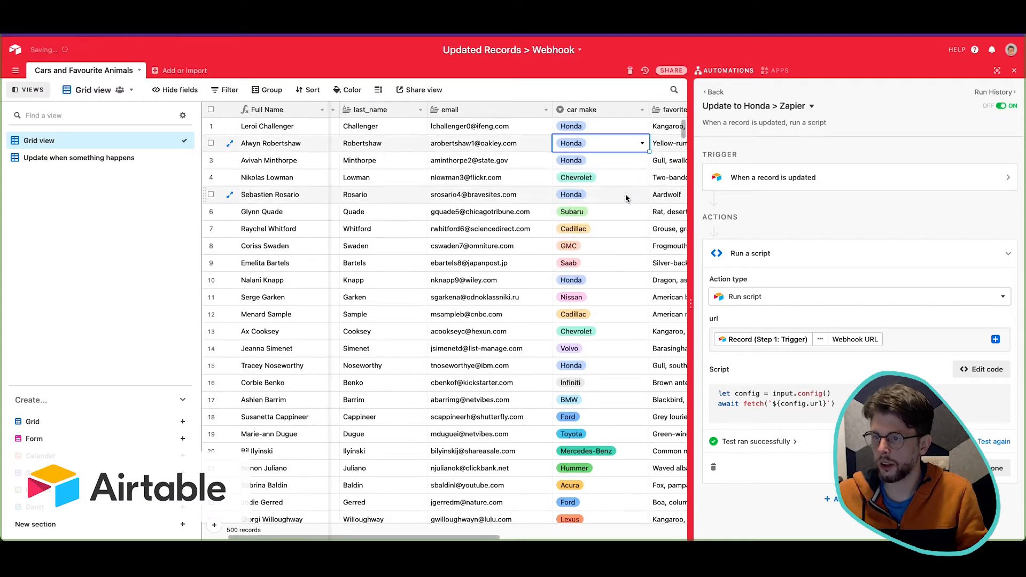
{"action": "left_click", "coordinate": [488, 201]}
{"action": "left_click", "coordinate": [895, 73]}
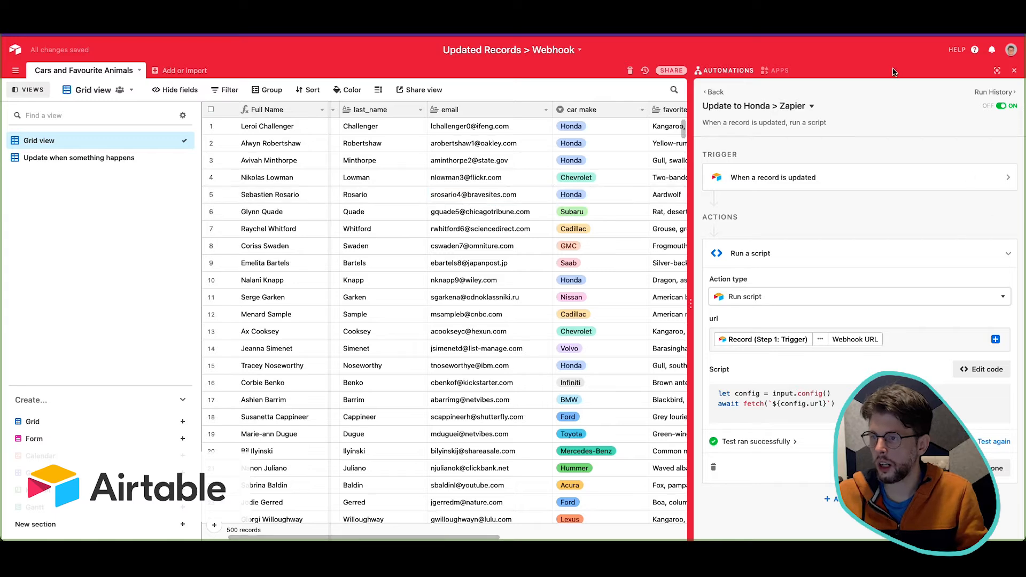
- Reopen the "Update to Honda > Zapier" automation from the automations list and view its run history
{"action": "left_click", "coordinate": [711, 92]}
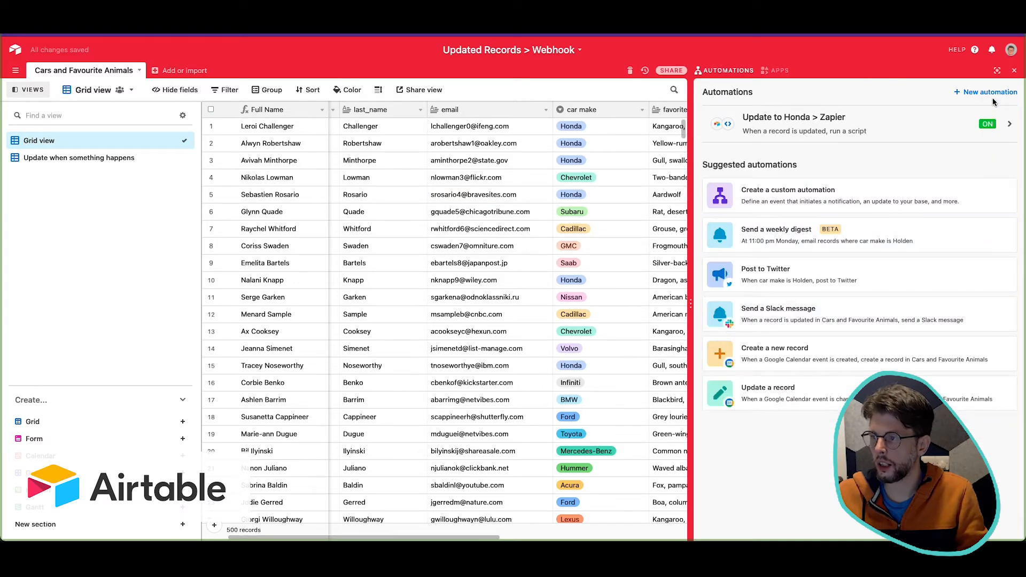
{"action": "left_click", "coordinate": [737, 72]}
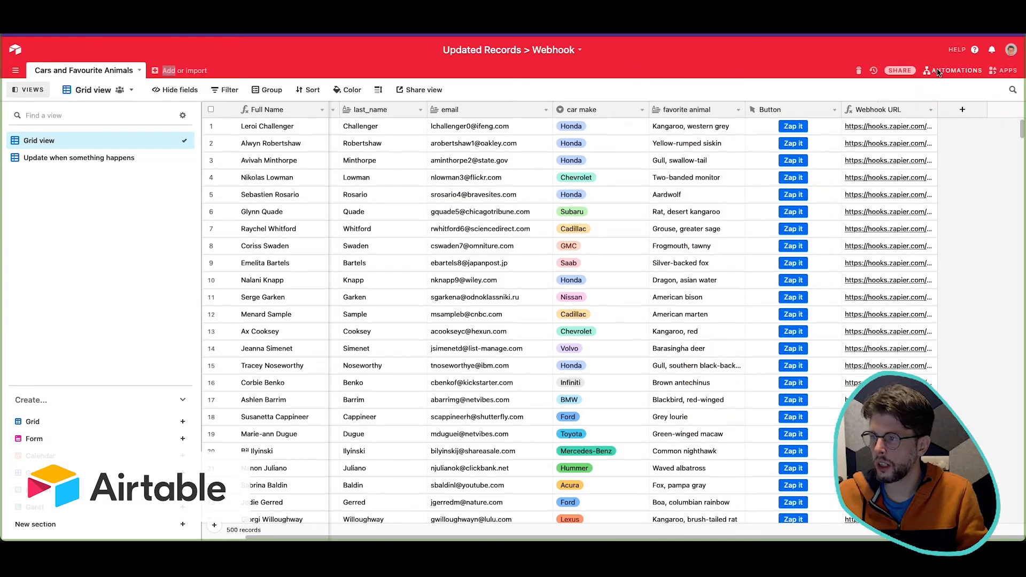
{"action": "left_click", "coordinate": [940, 72]}
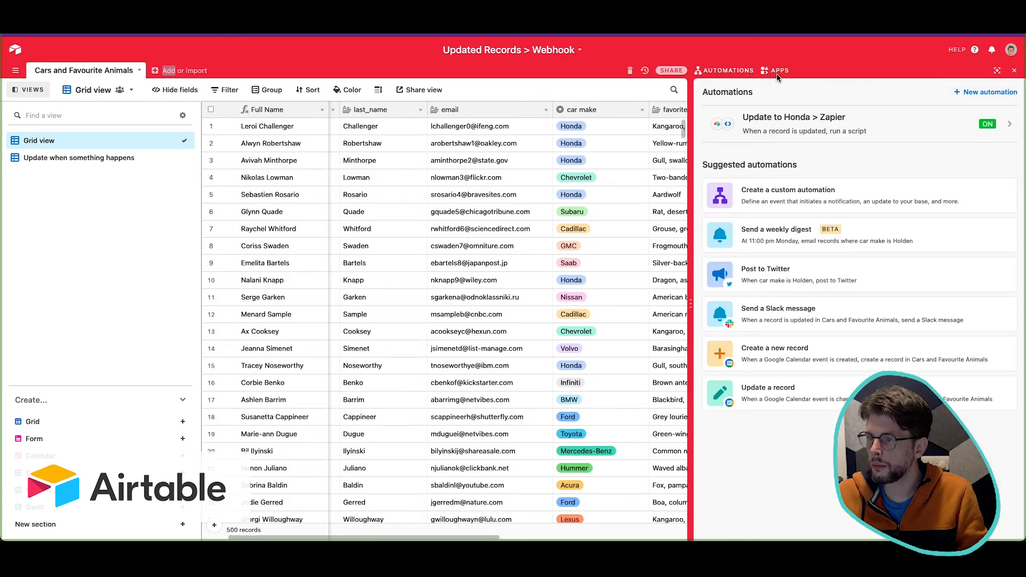
{"action": "left_click", "coordinate": [1015, 129]}
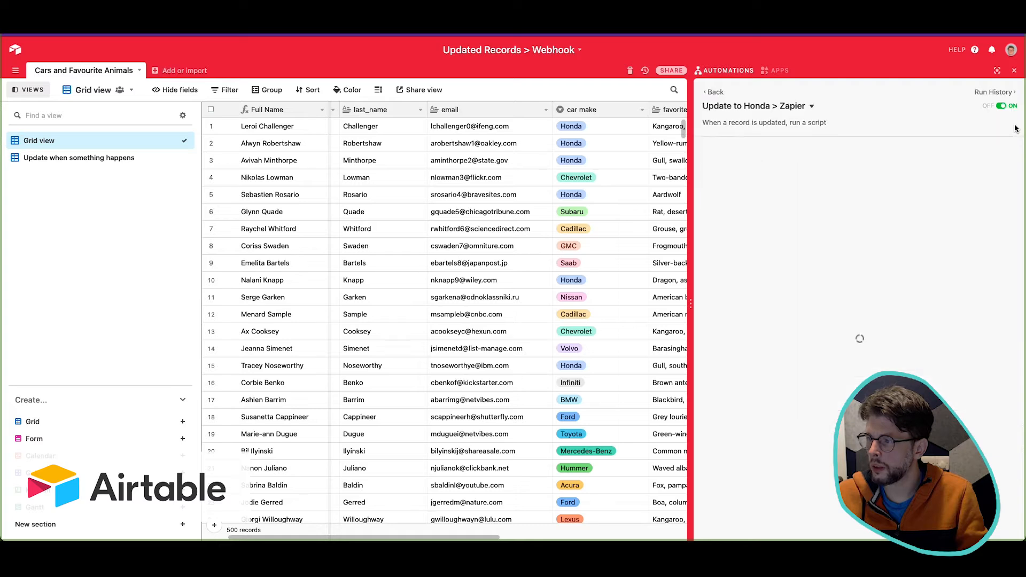
{"action": "left_click", "coordinate": [990, 98]}
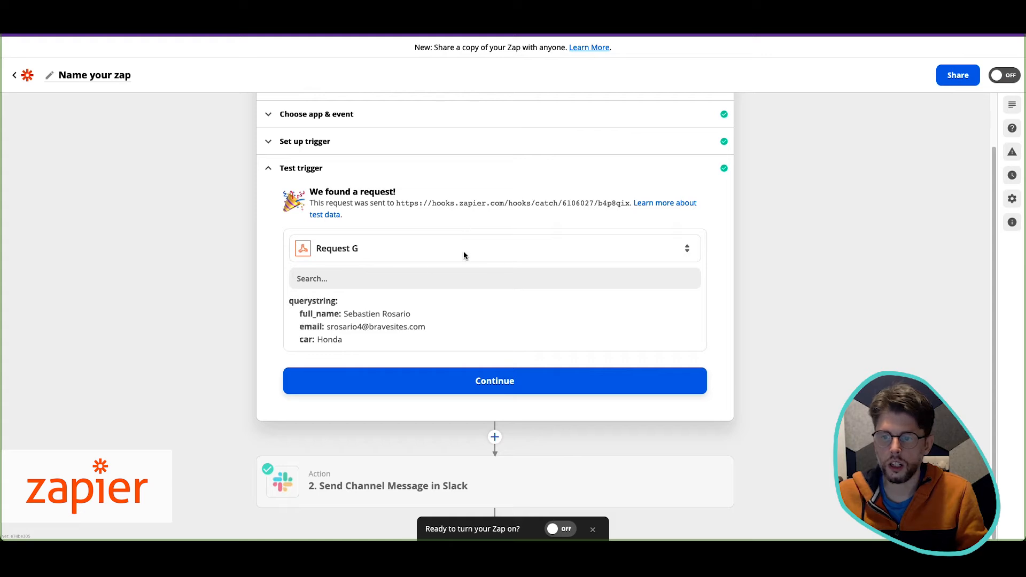
- Switch to Zapier, load more Catch Hook test requests, and choose Request H
{"action": "left_click", "coordinate": [464, 256]}
{"action": "left_click", "coordinate": [495, 490]}
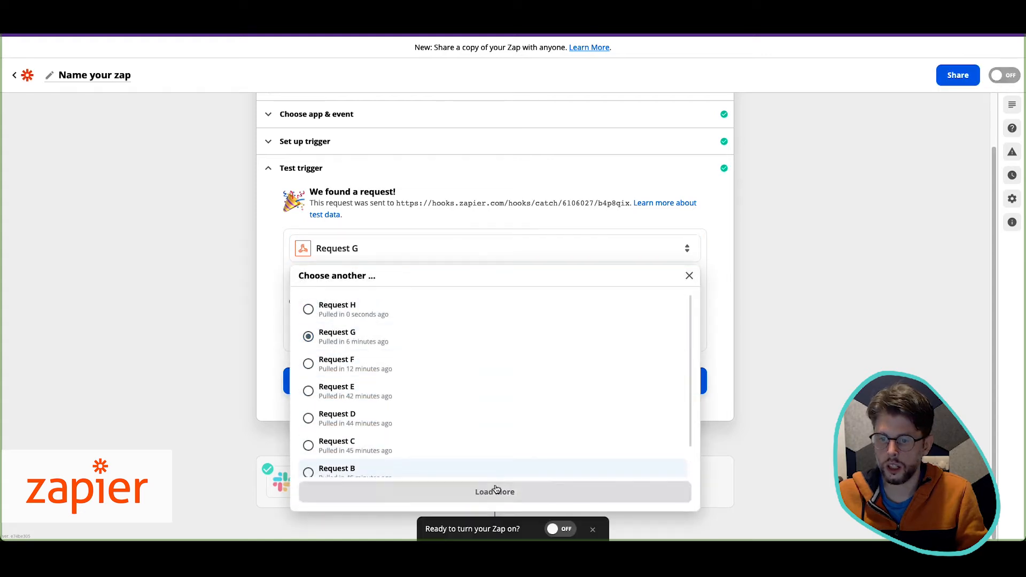
{"action": "left_click", "coordinate": [437, 308]}
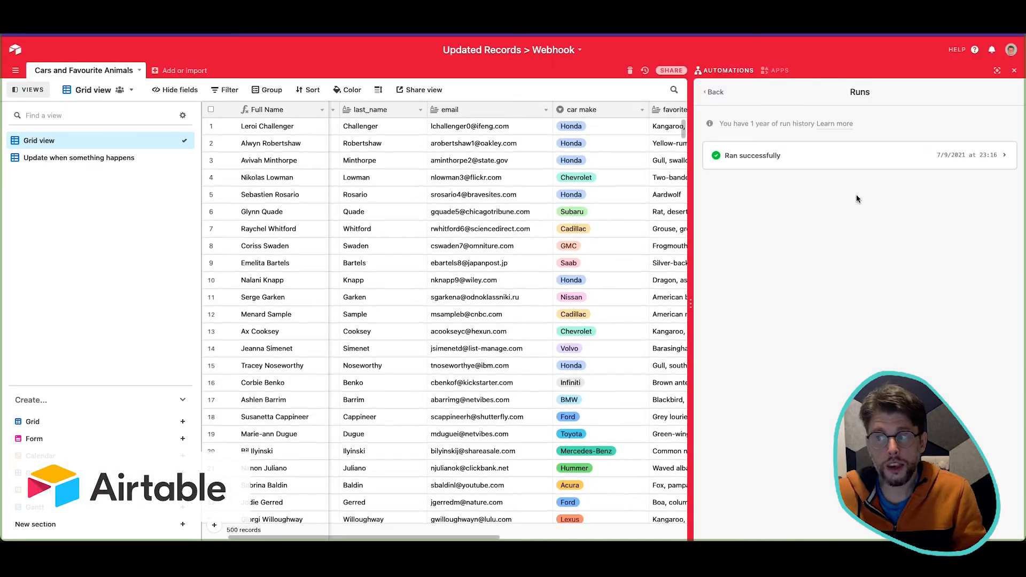
- In Airtable, open the "Update when something happens" view and return to the automation's trigger settings
{"action": "left_click", "coordinate": [1015, 71]}
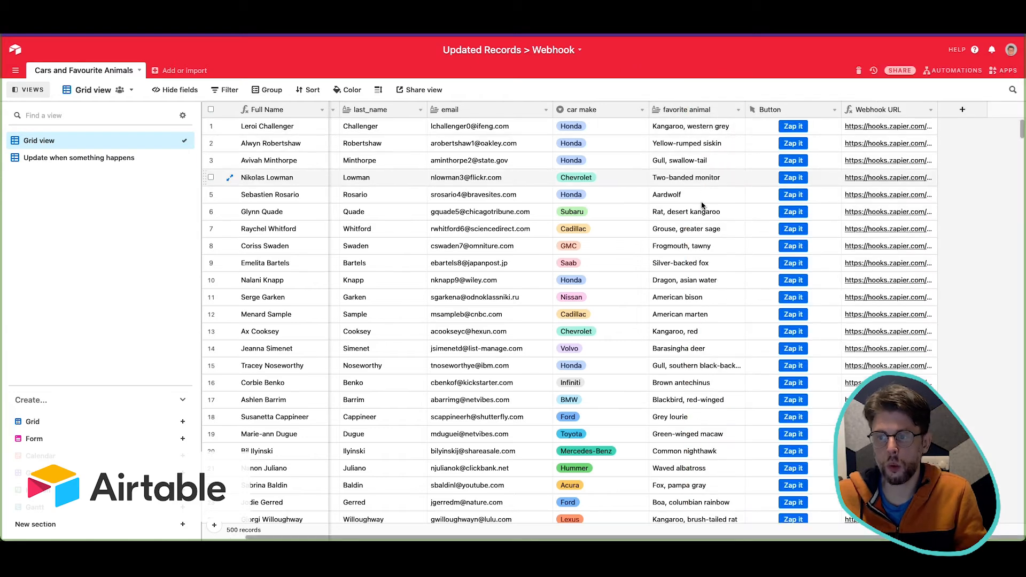
{"action": "scroll", "coordinate": [724, 363], "scroll_direction": "right", "scroll_amount": 5}
{"action": "scroll", "coordinate": [724, 363], "scroll_direction": "left", "scroll_amount": 5}
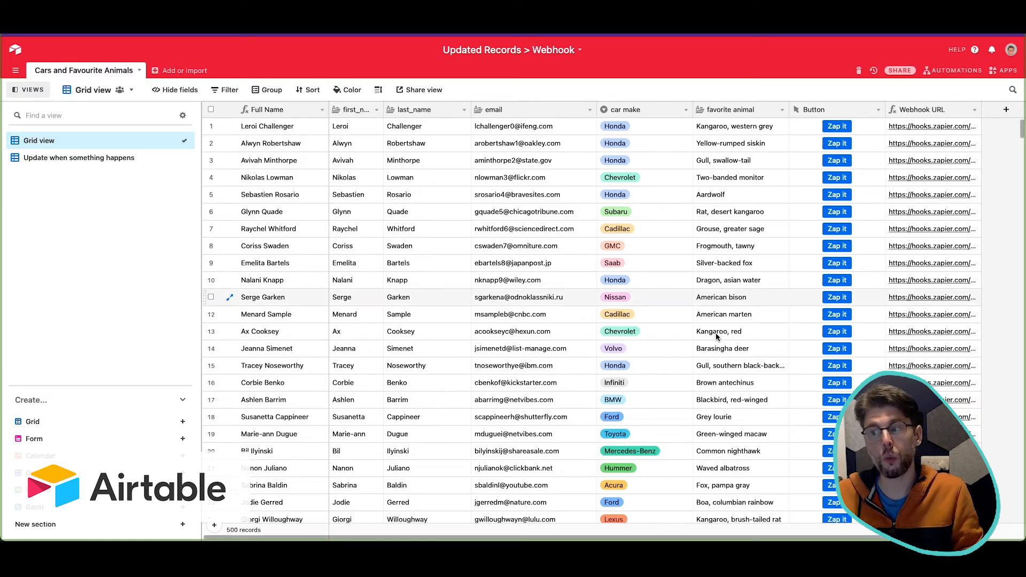
{"action": "left_click", "coordinate": [92, 159]}
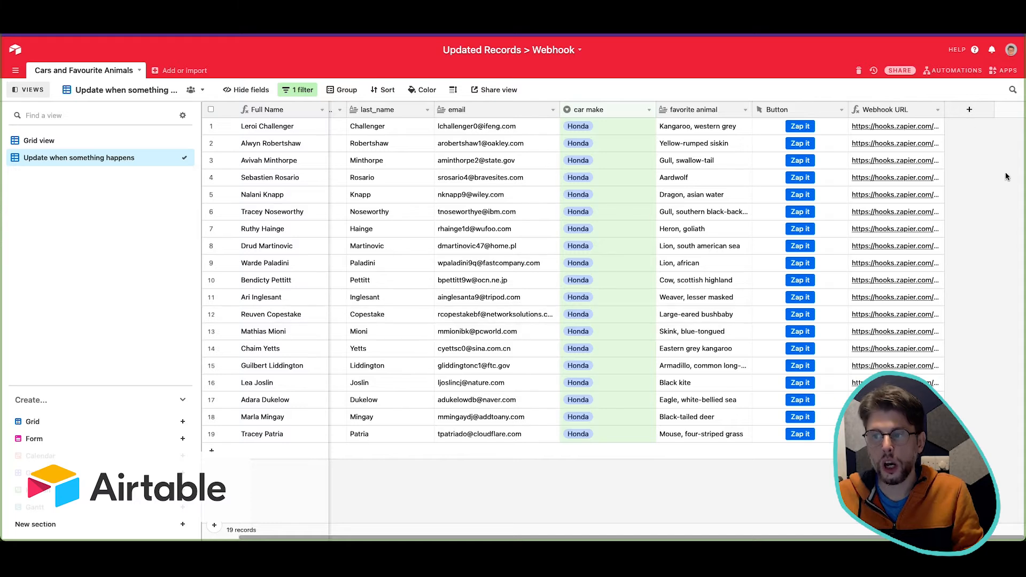
{"action": "left_click", "coordinate": [968, 73]}
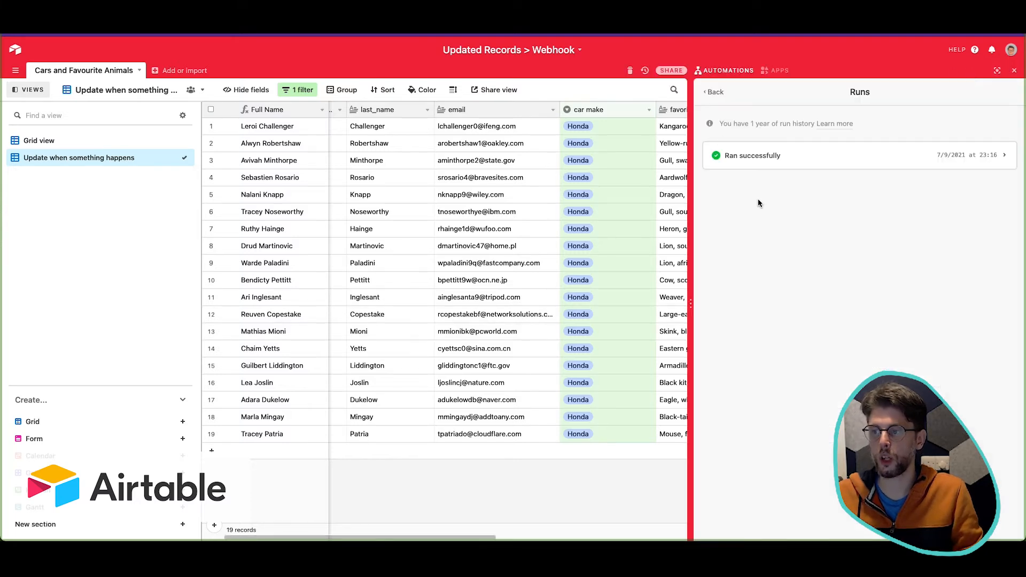
{"action": "left_click", "coordinate": [714, 92]}
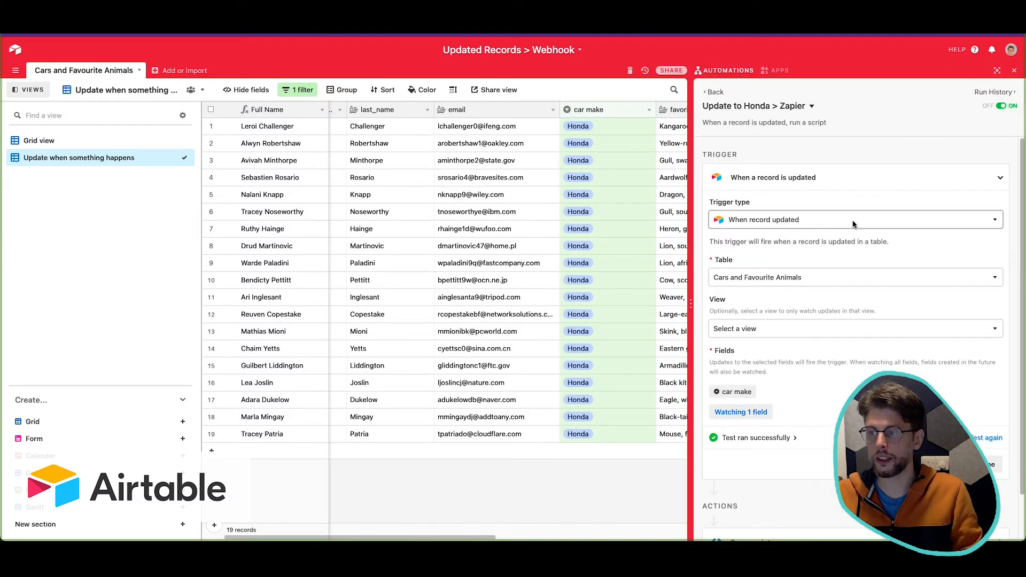
{"action": "left_click", "coordinate": [756, 332]}
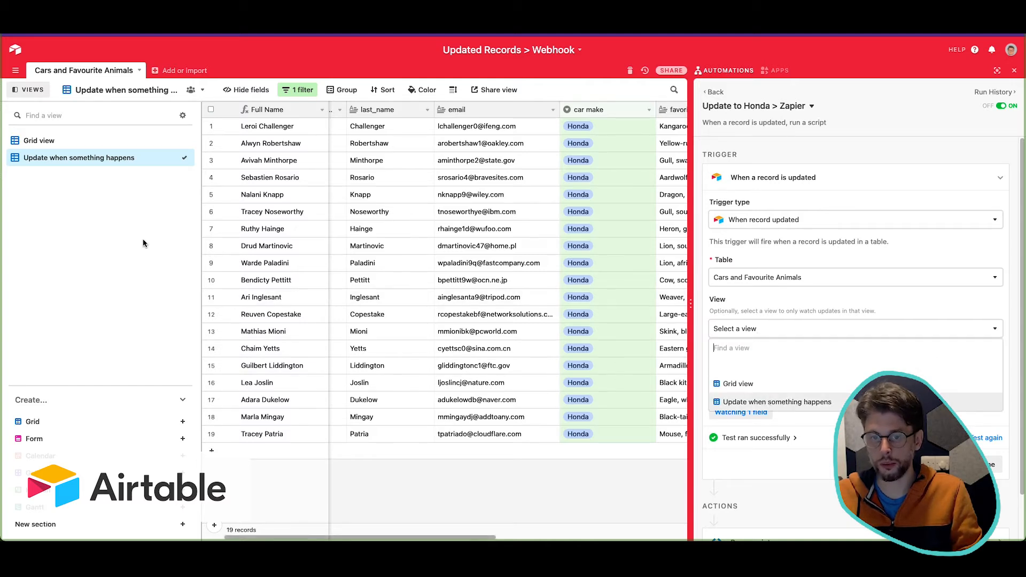
- Rename the "Update when something happens" view to "Honda"
{"action": "left_click", "coordinate": [174, 157]}
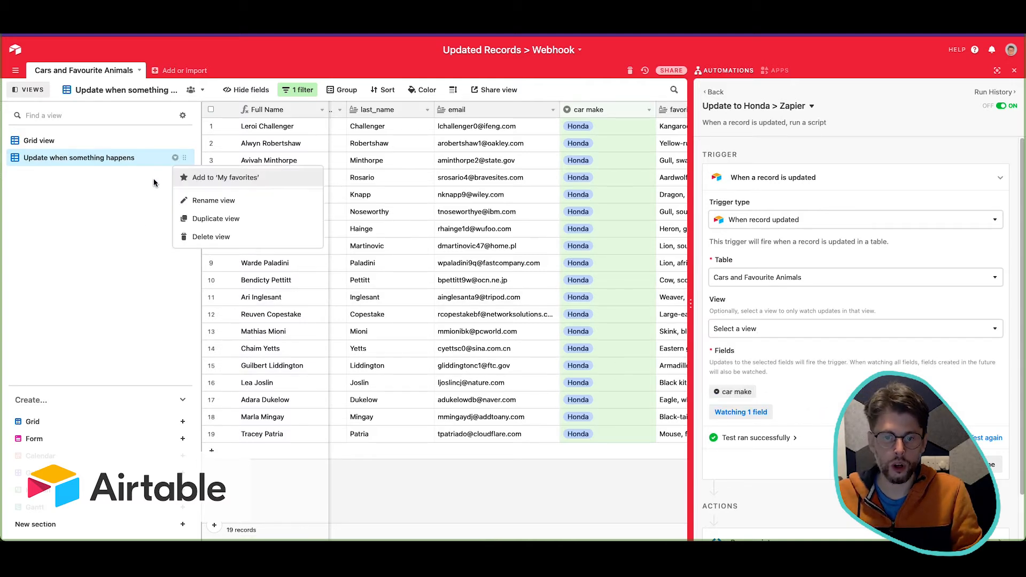
{"action": "left_click", "coordinate": [216, 201]}
{"action": "type", "text": "Honda"}
{"action": "key", "text": "Return"}
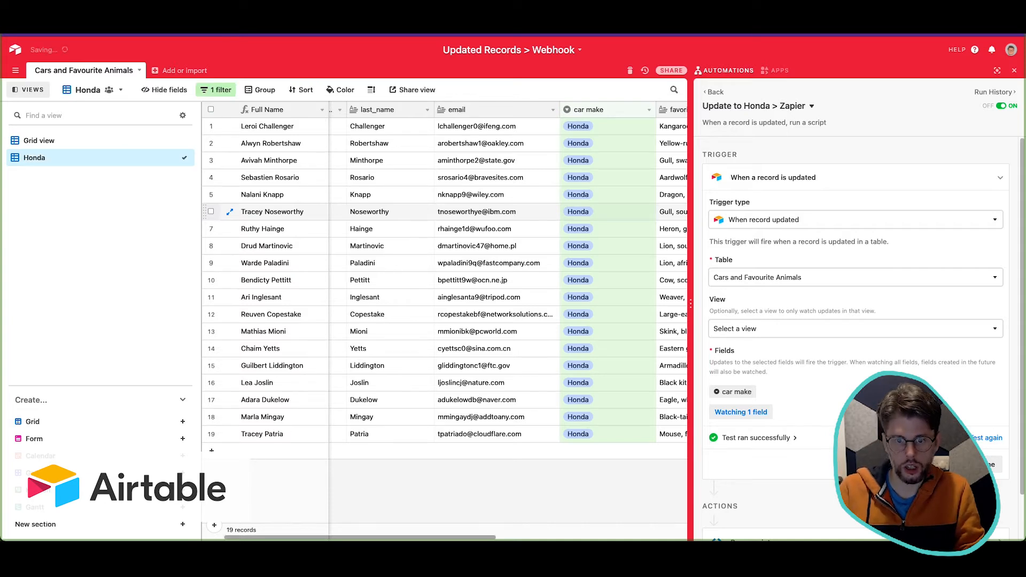
- Set the automation trigger to watch updates only in the Honda view
{"action": "left_click", "coordinate": [748, 333]}
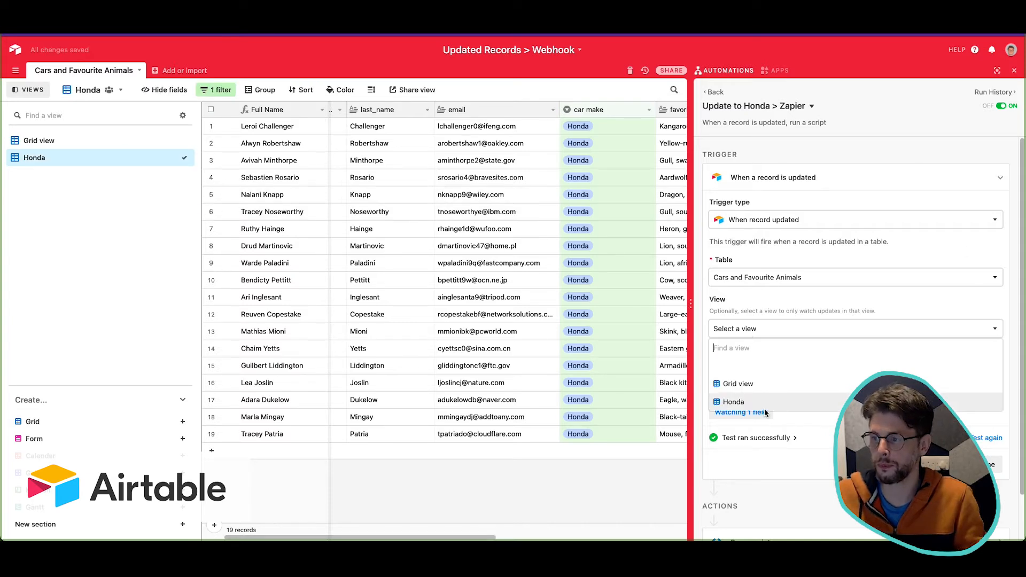
{"action": "left_click", "coordinate": [737, 402]}
{"action": "scroll", "coordinate": [933, 388], "scroll_direction": "down", "scroll_amount": 1}
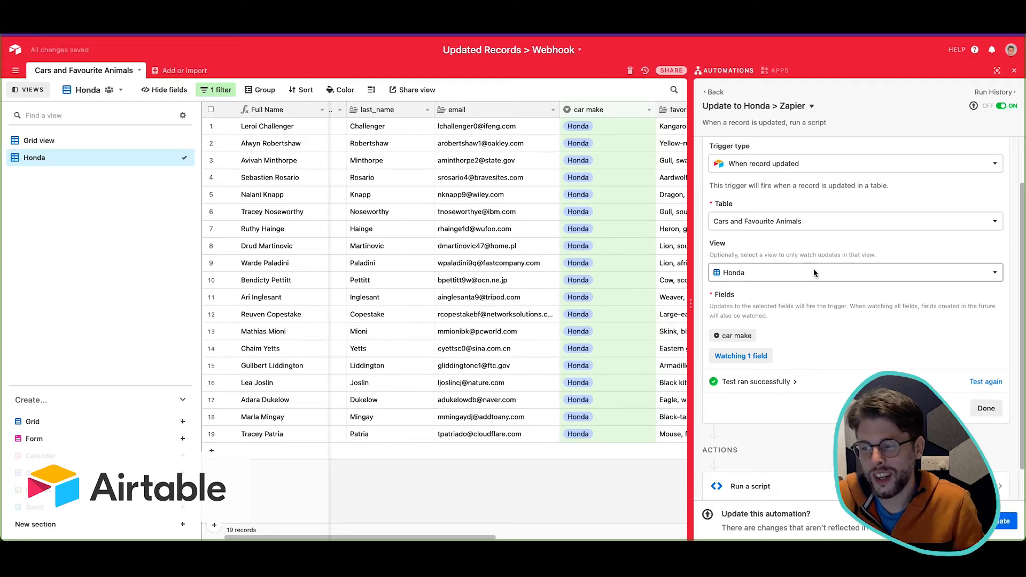
{"action": "scroll", "coordinate": [553, 169], "scroll_direction": "right", "scroll_amount": 5}
{"action": "scroll", "coordinate": [619, 321], "scroll_direction": "left", "scroll_amount": 6}
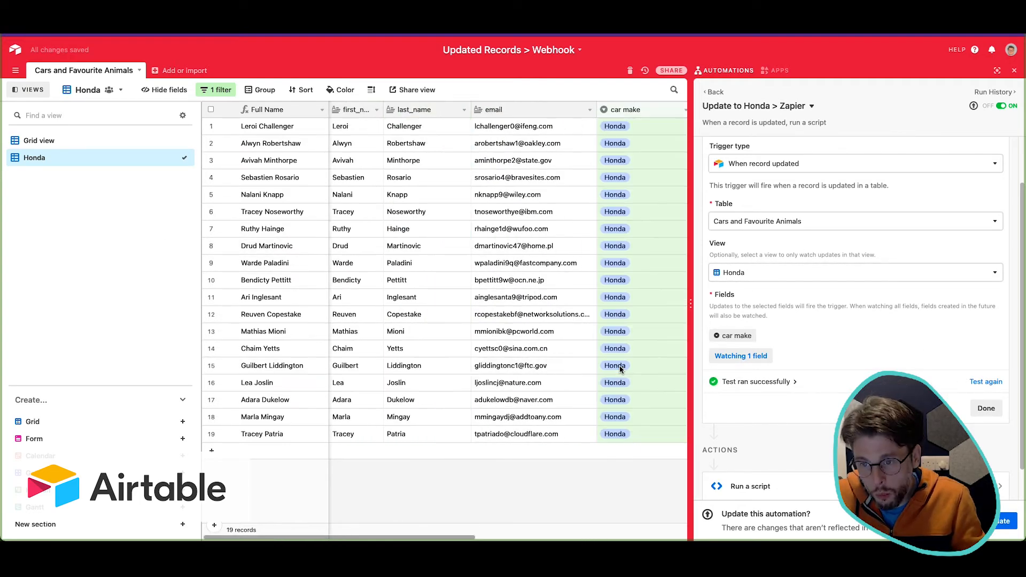
{"action": "scroll", "coordinate": [513, 295], "scroll_direction": "right", "scroll_amount": 5}
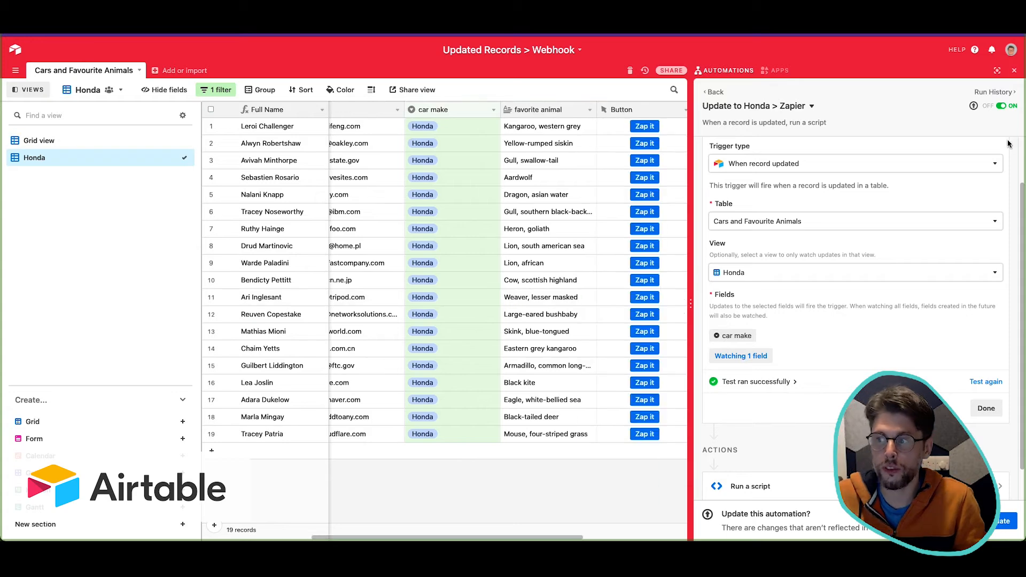
- Return to the automations list and the Grid view, and change the seventh record's car make to Subaru
{"action": "left_click", "coordinate": [715, 92]}
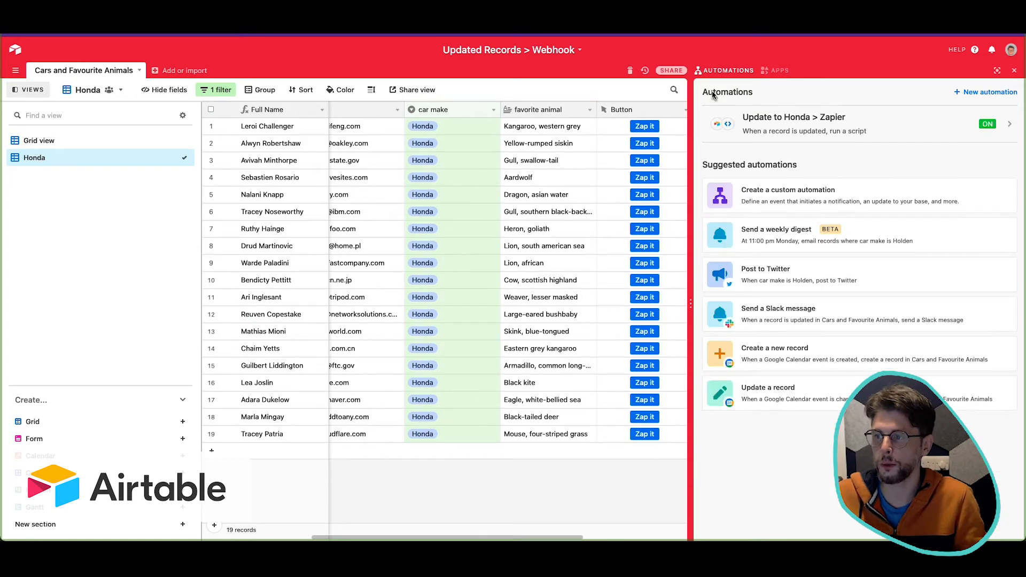
{"action": "left_click", "coordinate": [62, 142]}
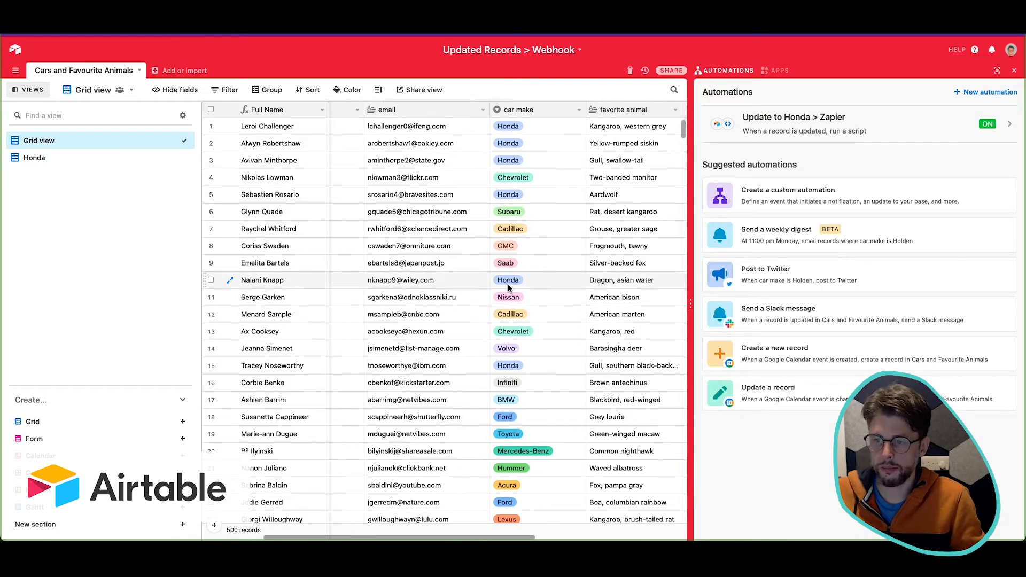
{"action": "left_click", "coordinate": [560, 234]}
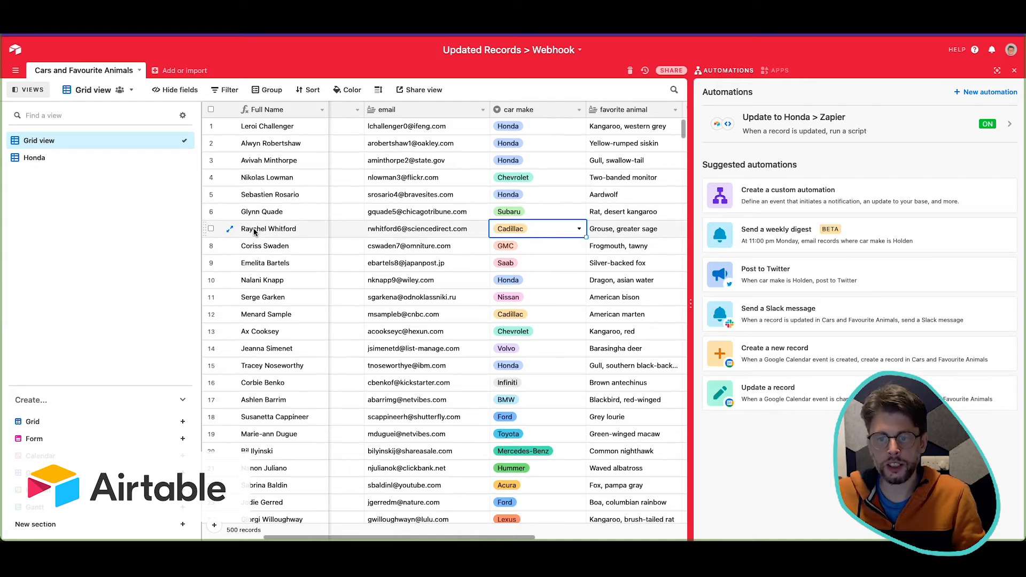
{"action": "left_click", "coordinate": [568, 230]}
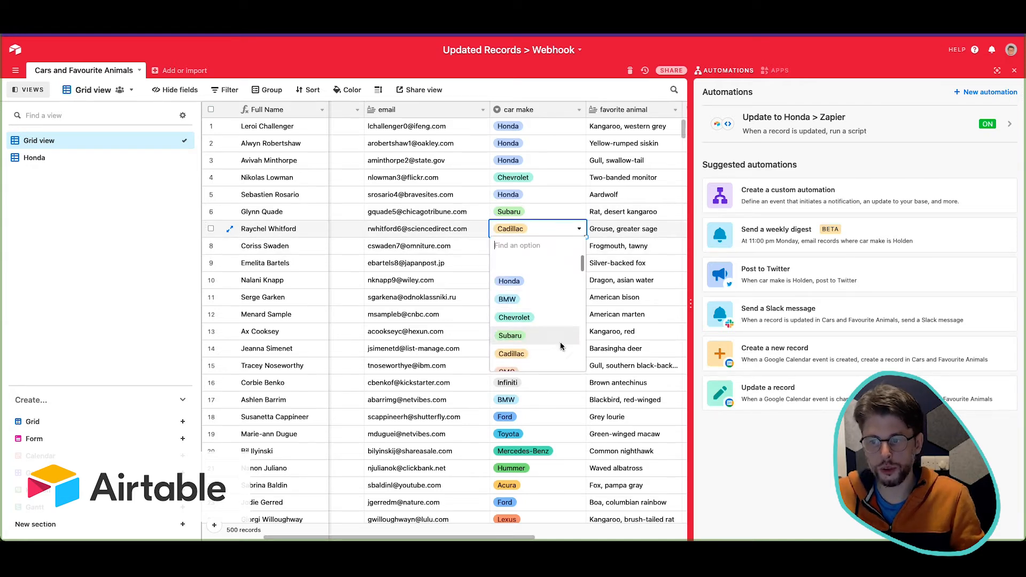
{"action": "left_click", "coordinate": [561, 337]}
{"action": "left_click", "coordinate": [622, 246]}
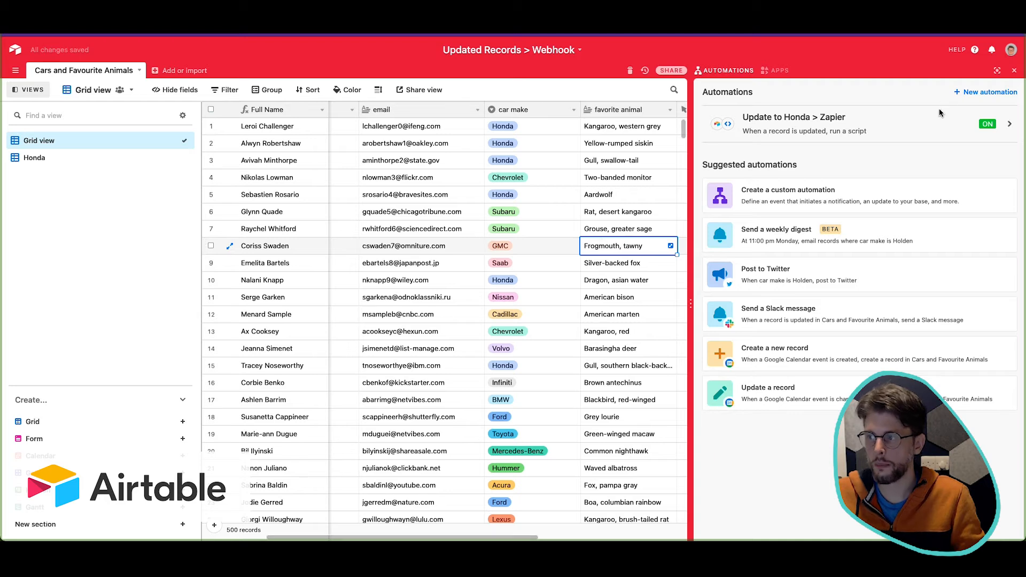
- Check the "Update to Honda > Zapier" run history, and apply the pending trigger changes to the live automation
{"action": "left_click", "coordinate": [1014, 131]}
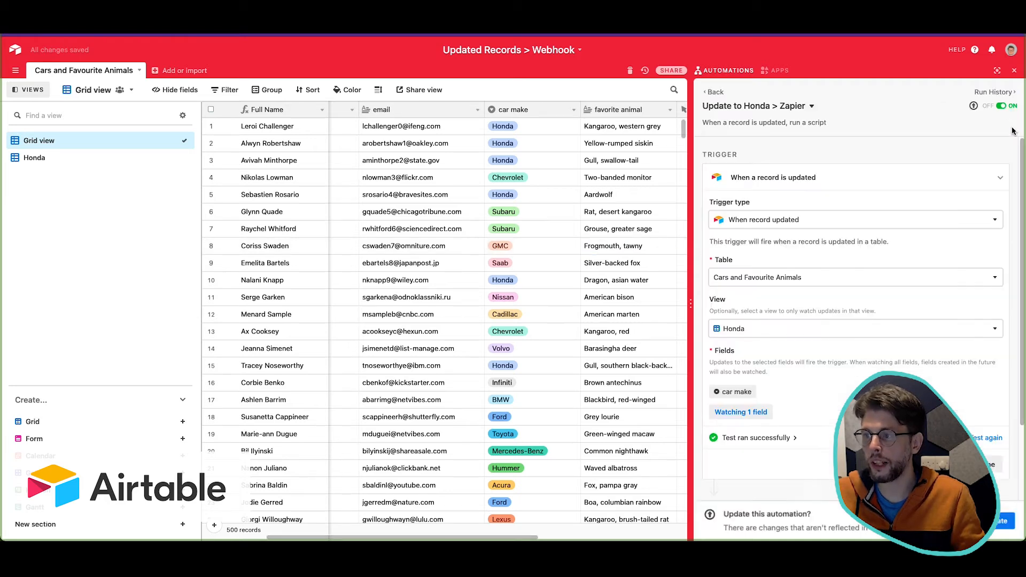
{"action": "left_click", "coordinate": [999, 97]}
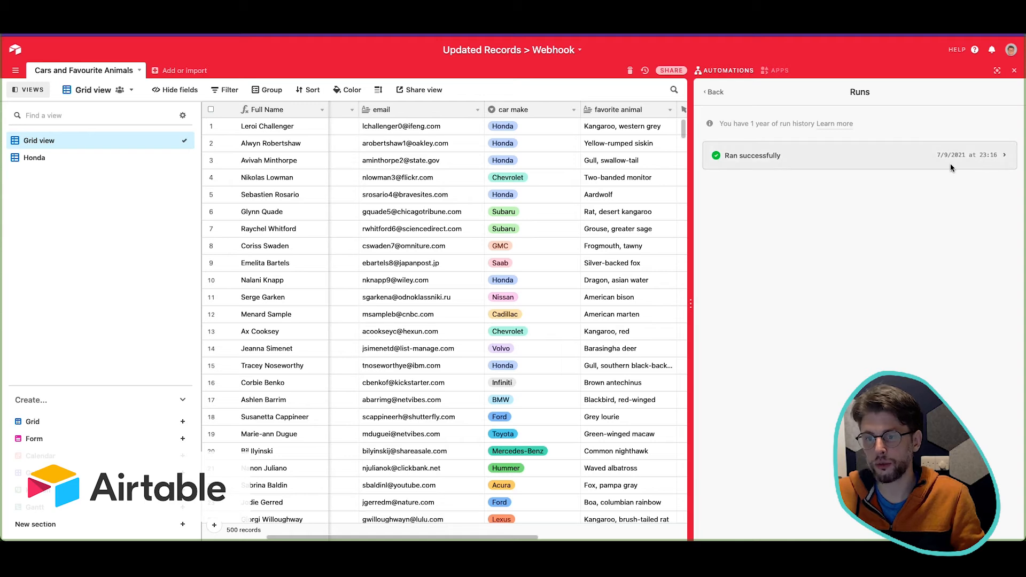
{"action": "left_click", "coordinate": [716, 93]}
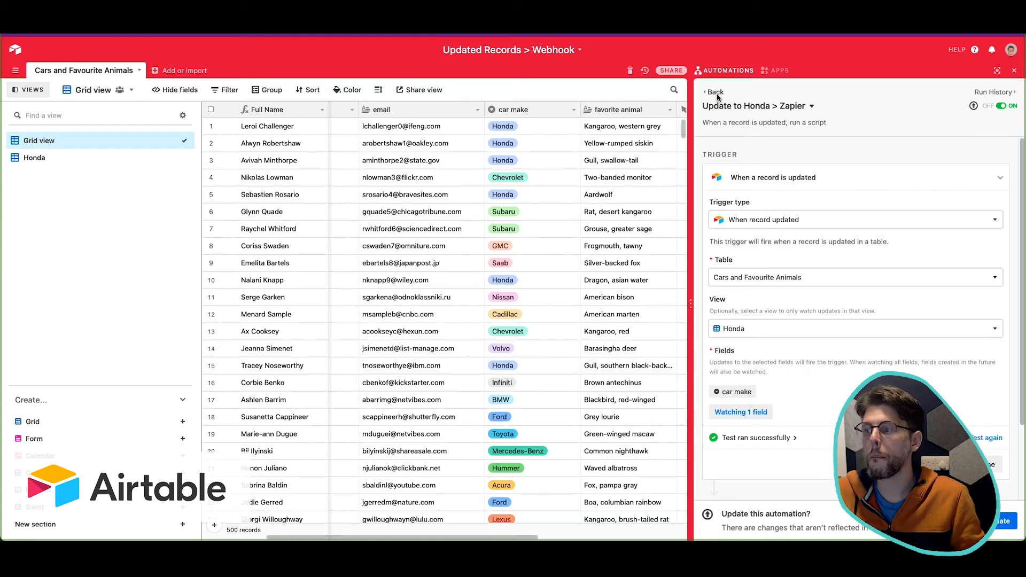
{"action": "left_click", "coordinate": [1000, 523]}
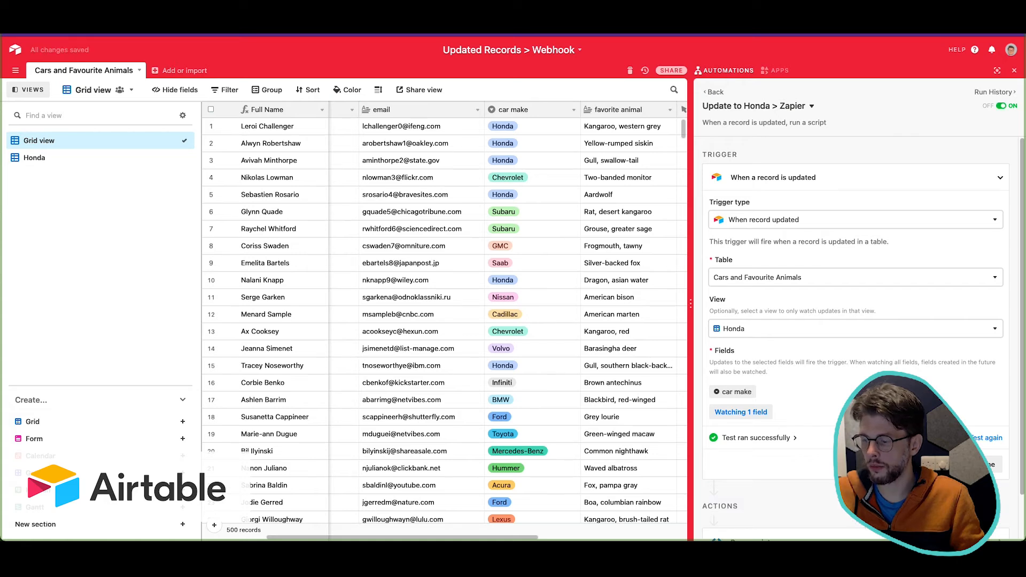
- Change the eighth record's car make to Subaru in the Grid view
{"action": "left_click", "coordinate": [558, 250]}
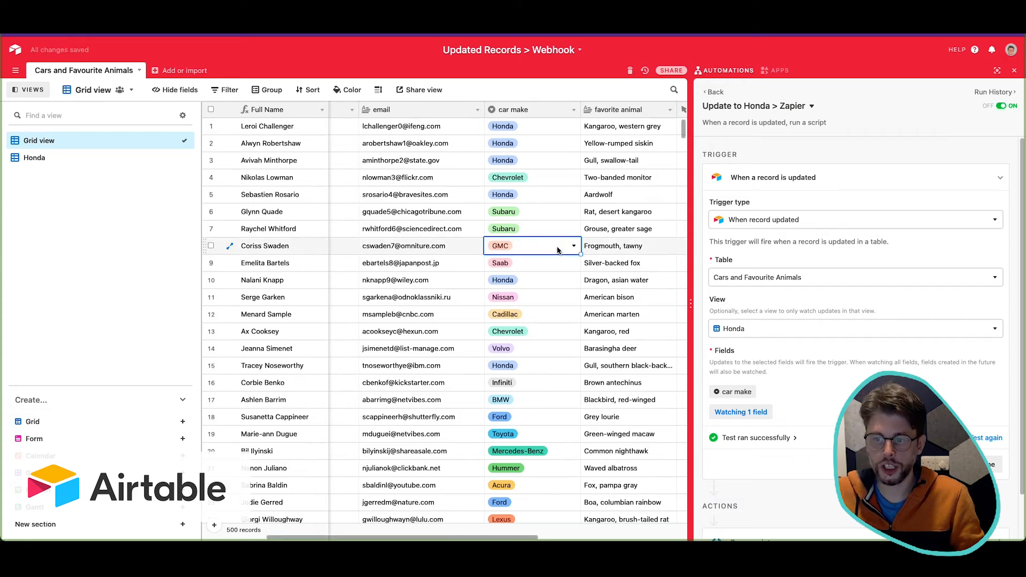
{"action": "left_click", "coordinate": [557, 250]}
{"action": "left_click", "coordinate": [541, 359]}
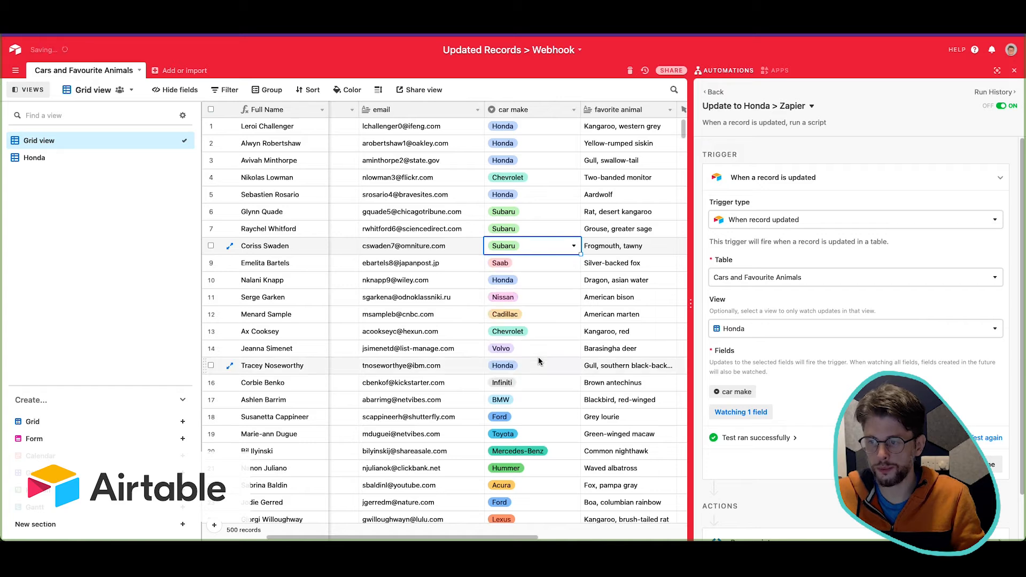
- View the automation's run history and reopen it to refresh the list of runs
{"action": "left_click", "coordinate": [992, 91]}
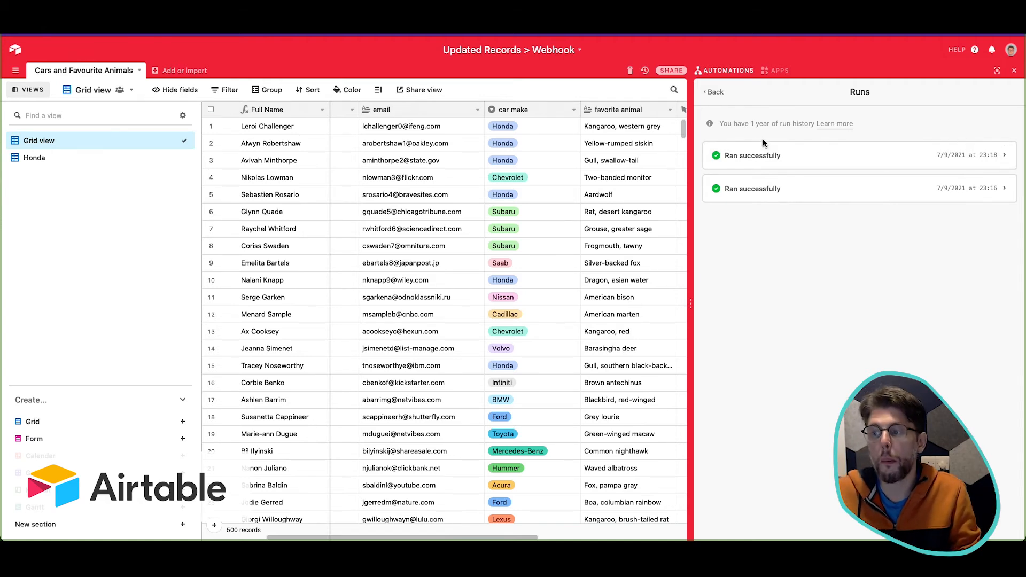
{"action": "left_click", "coordinate": [716, 91]}
{"action": "left_click", "coordinate": [987, 94]}
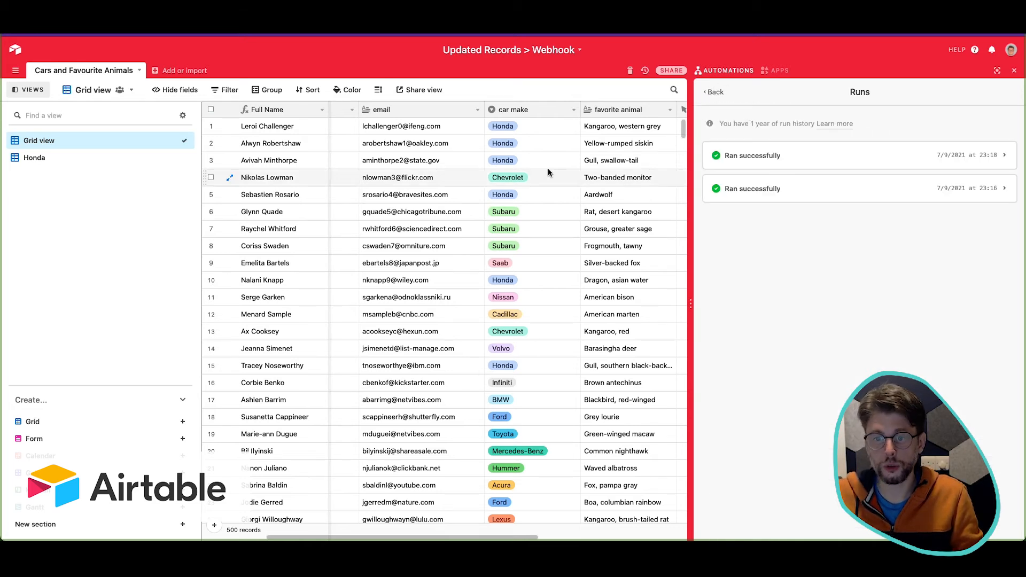
- Select the eighth record's full name, switch to Zapier, load more webhook test requests, and choose Request I
{"action": "left_click", "coordinate": [280, 232]}
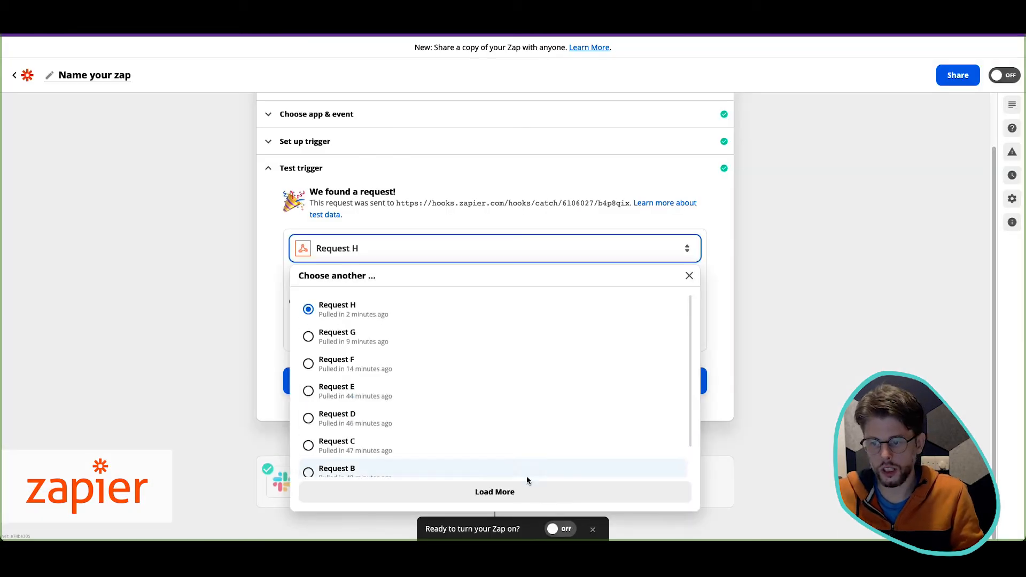
{"action": "left_click", "coordinate": [533, 491]}
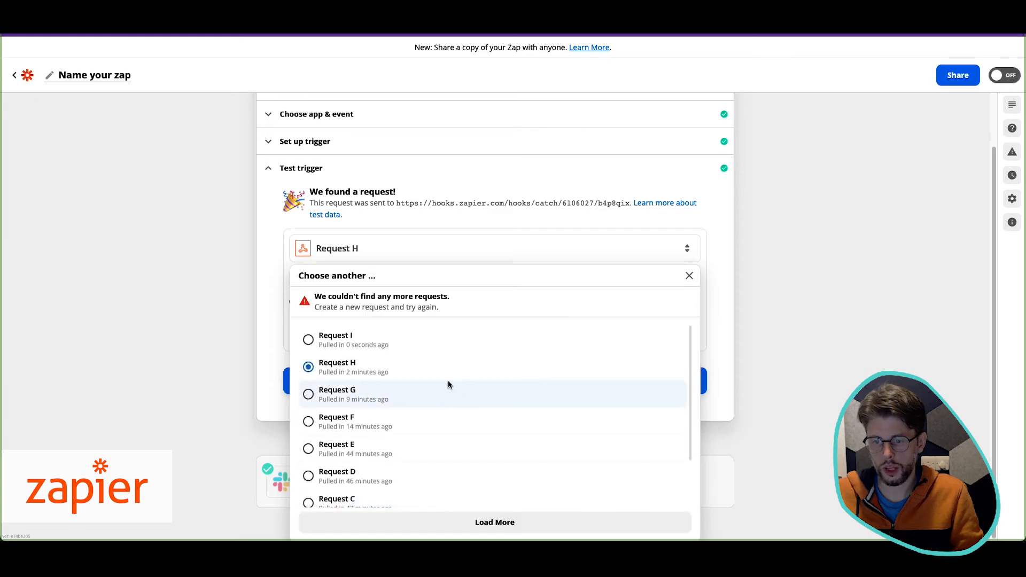
{"action": "left_click", "coordinate": [420, 339]}
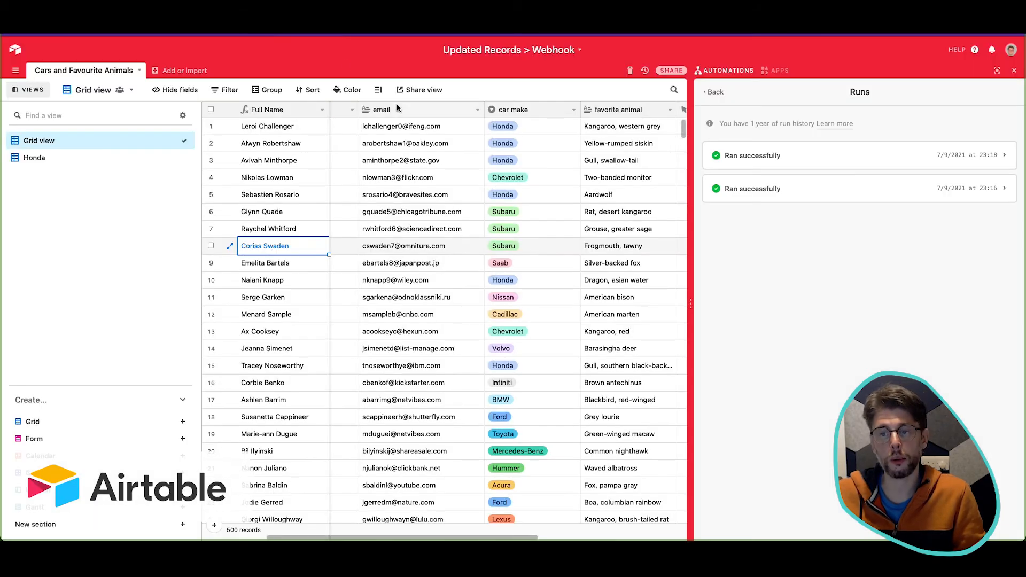
- Back in Airtable, check the Honda view, return to the Grid view, and change record 29's car make to Hummer
{"action": "left_click", "coordinate": [69, 155]}
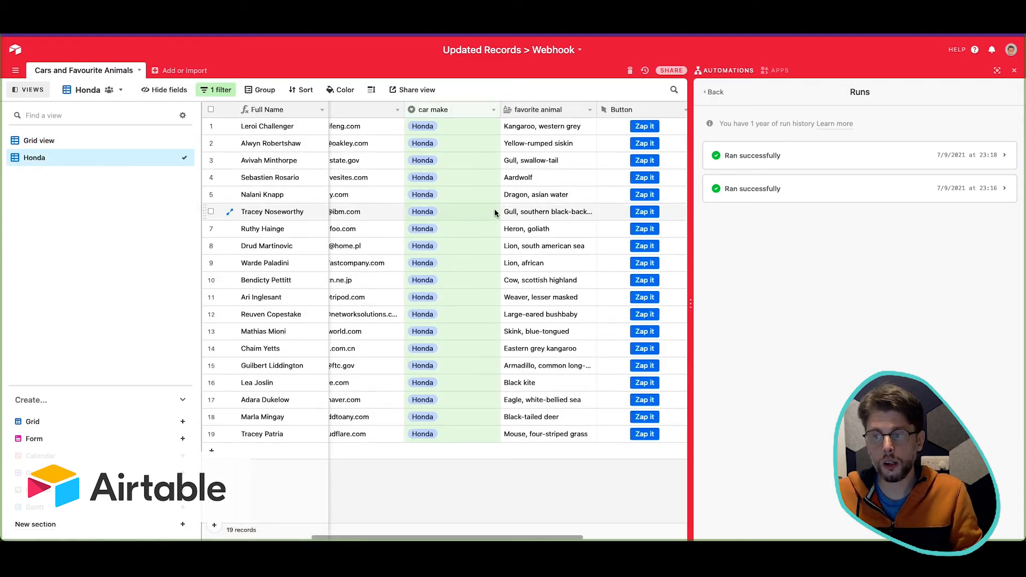
{"action": "left_click", "coordinate": [104, 141]}
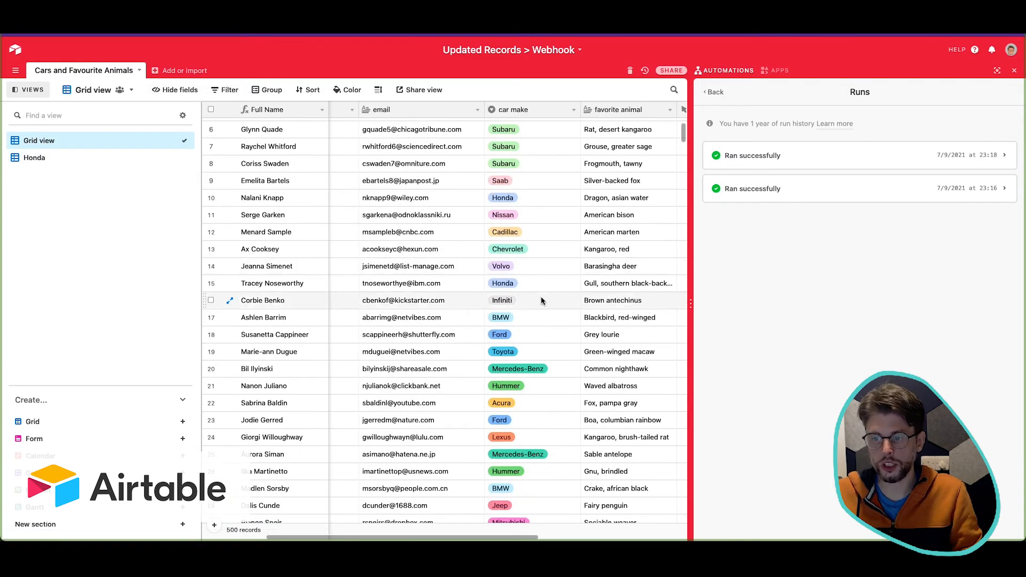
{"action": "scroll", "coordinate": [495, 316], "scroll_direction": "down", "scroll_amount": 6}
{"action": "left_click", "coordinate": [552, 207]}
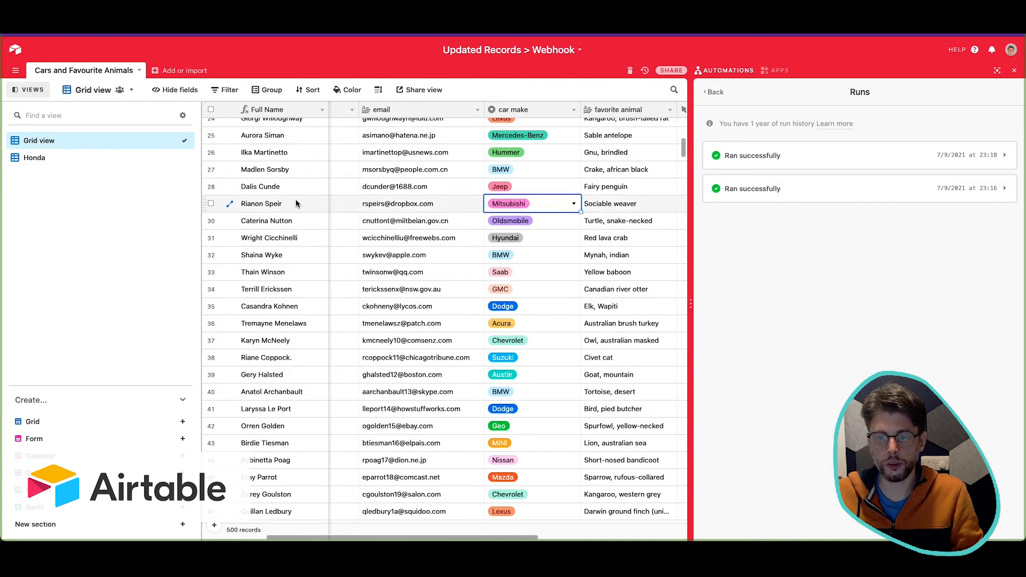
{"action": "left_click", "coordinate": [574, 204]}
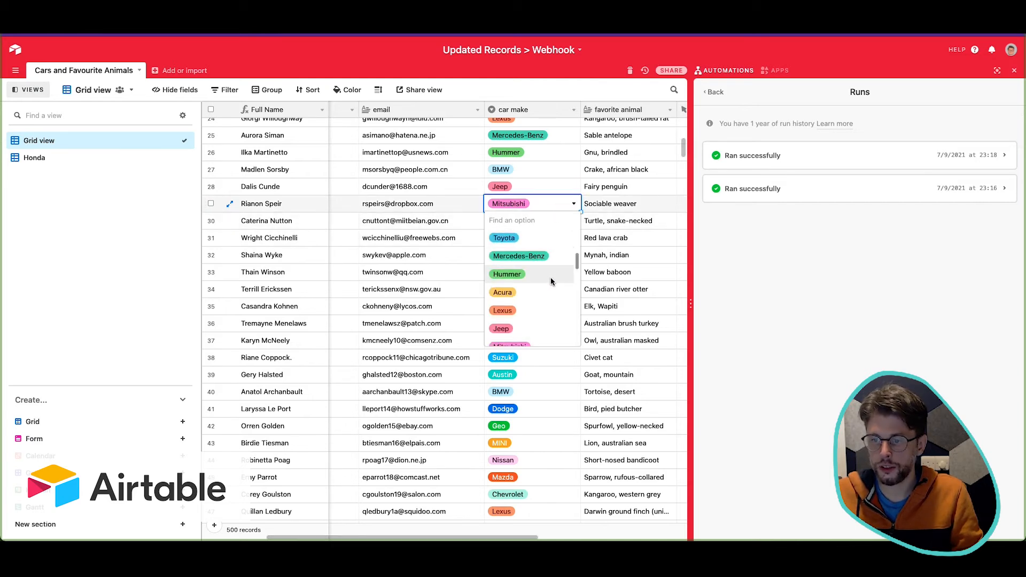
{"action": "left_click", "coordinate": [551, 274]}
- Change record 30's car make to Acura and record 31's car make to Jeep
{"action": "key", "text": "Down"}
{"action": "key", "text": "Return"}
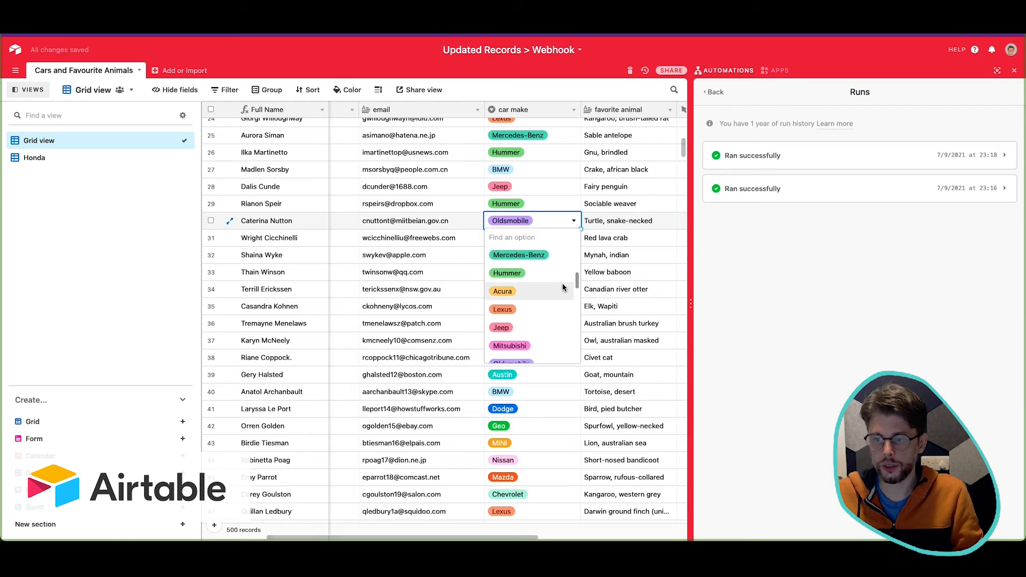
{"action": "left_click", "coordinate": [560, 292]}
{"action": "left_click", "coordinate": [555, 241]}
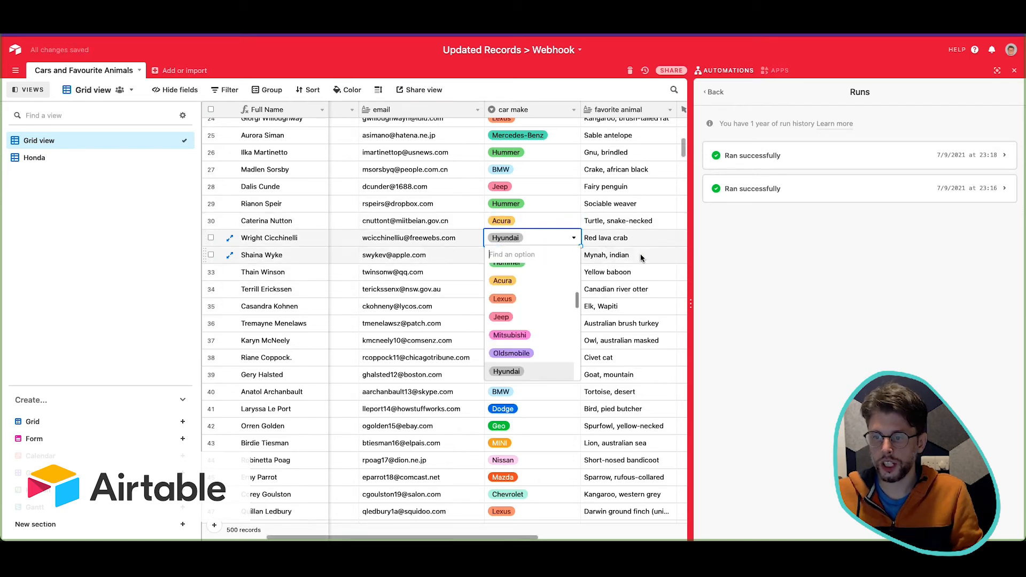
{"action": "left_click", "coordinate": [544, 317]}
{"action": "left_click", "coordinate": [544, 255]}
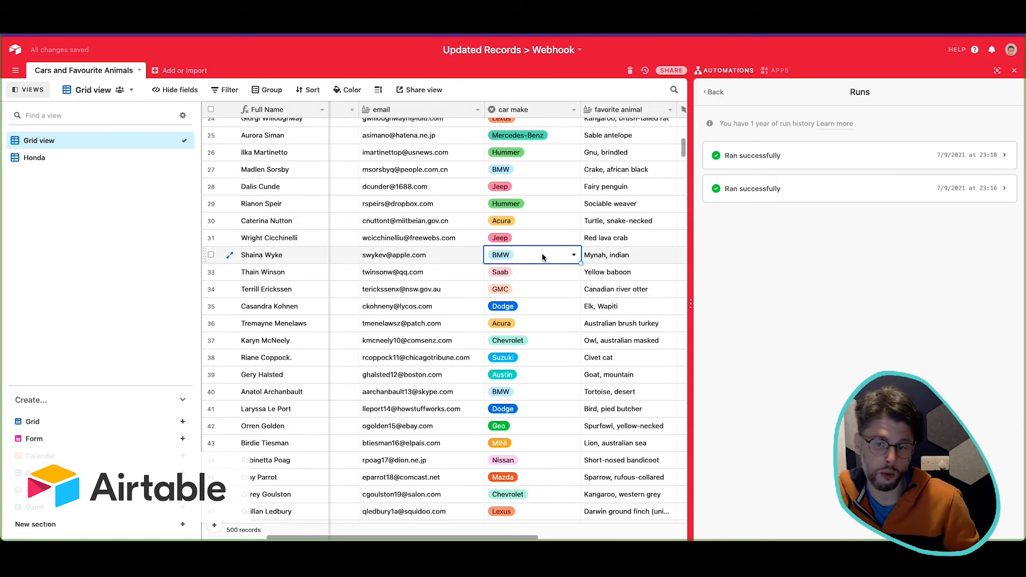
- Change record 34's car make to Honda in the Grid view
{"action": "left_click", "coordinate": [546, 272]}
{"action": "left_click", "coordinate": [546, 292]}
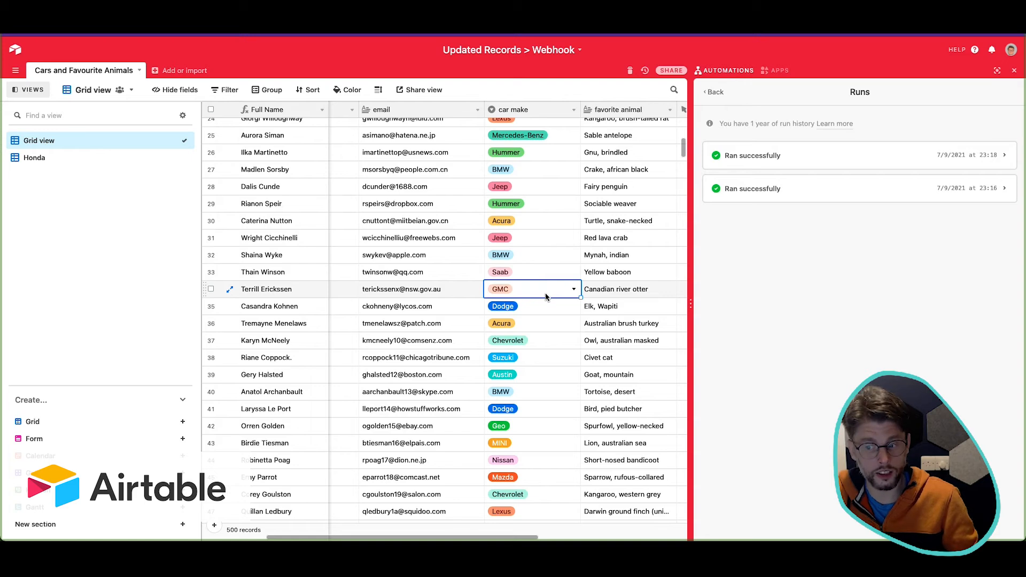
{"action": "left_click", "coordinate": [546, 295]}
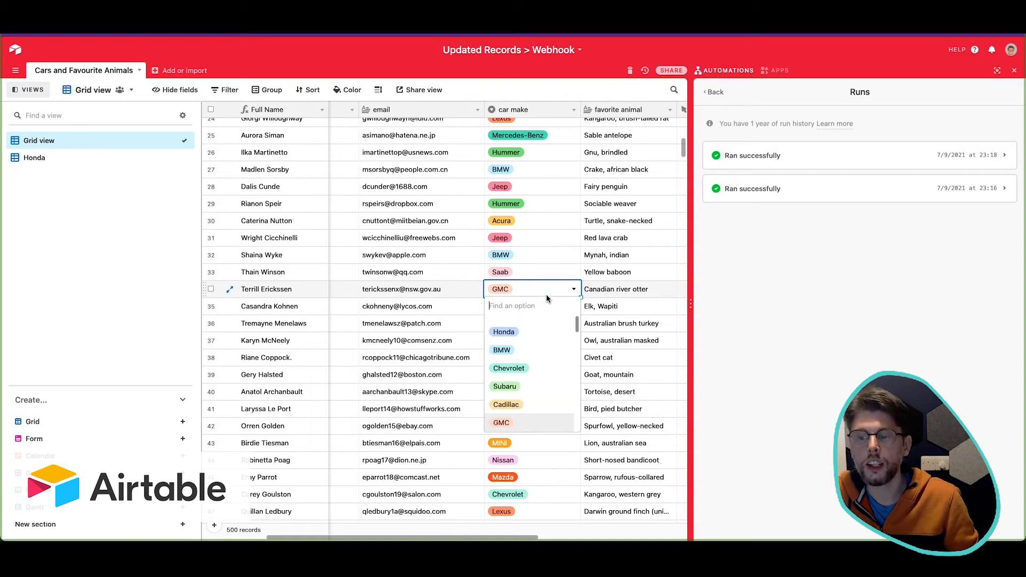
{"action": "left_click", "coordinate": [550, 342]}
{"action": "left_click", "coordinate": [613, 286]}
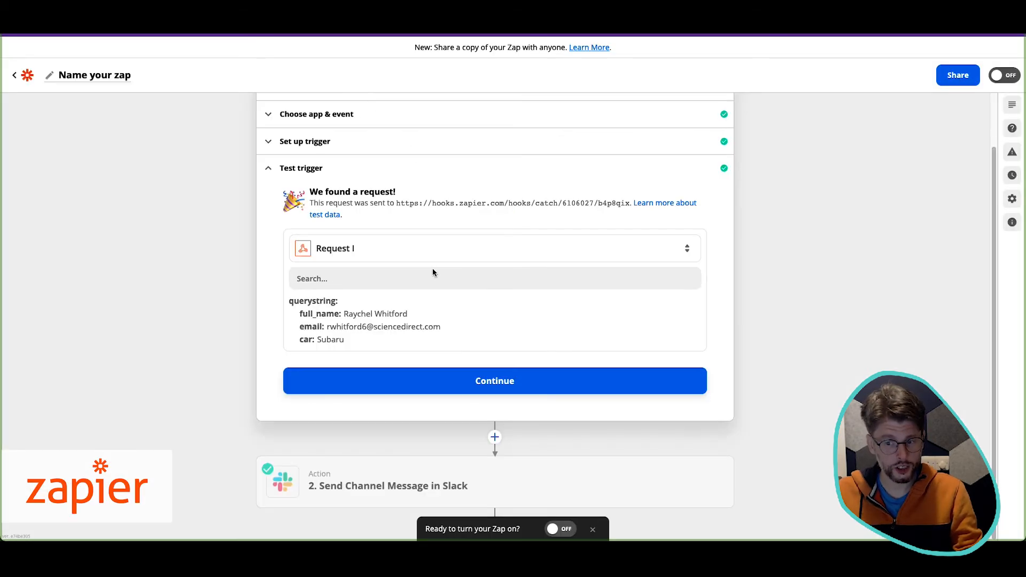
- Switch to Zapier and load more webhook test requests, then reopen the request list and load more once again
{"action": "left_click", "coordinate": [458, 249]}
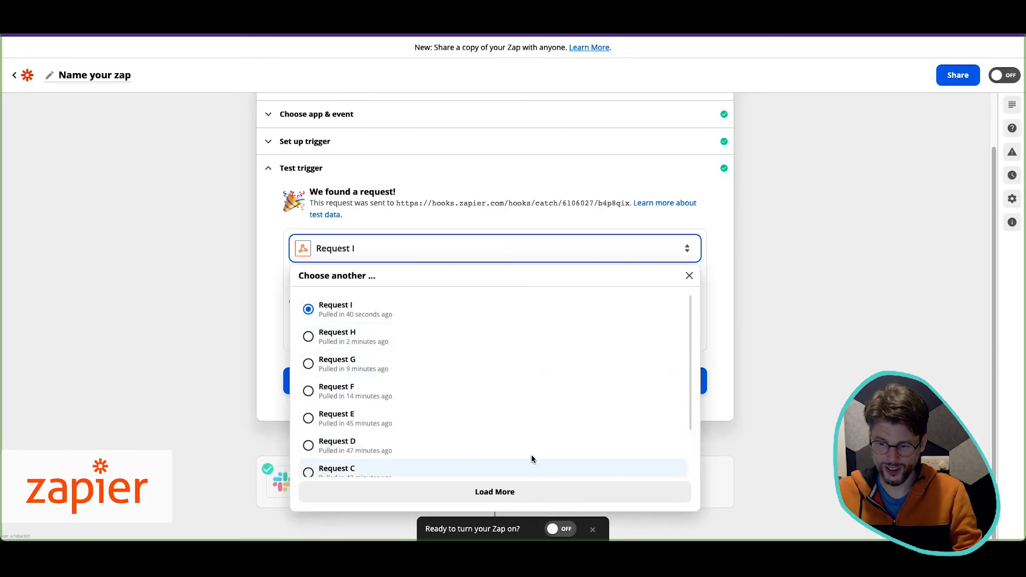
{"action": "left_click", "coordinate": [546, 491]}
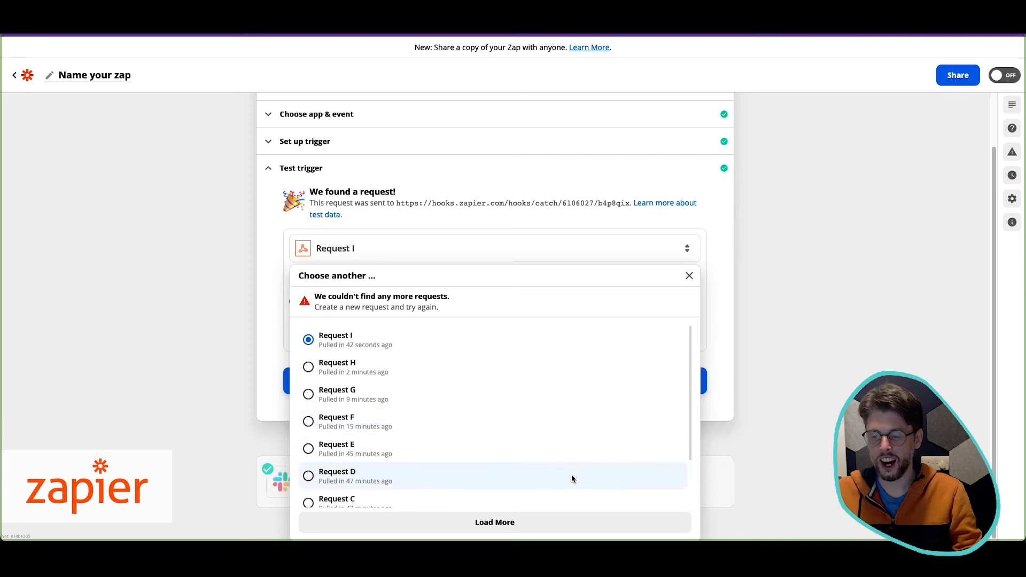
{"action": "left_click", "coordinate": [761, 379]}
{"action": "left_click", "coordinate": [461, 253]}
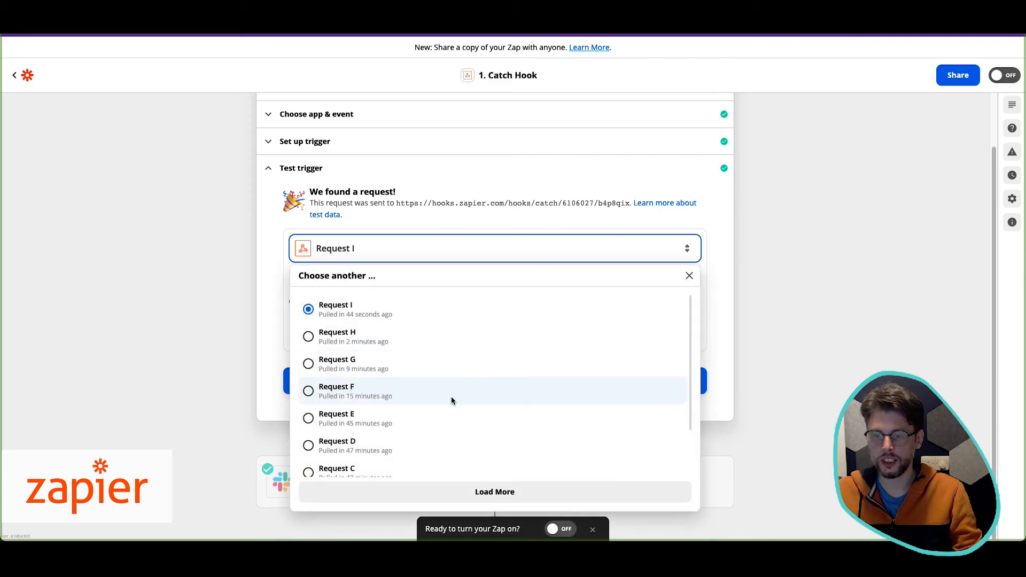
{"action": "left_click", "coordinate": [503, 491]}
- Back in Airtable, reopen the automation's run history to refresh the list of runs, and return to the trigger configuration
{"action": "left_click", "coordinate": [361, 79]}
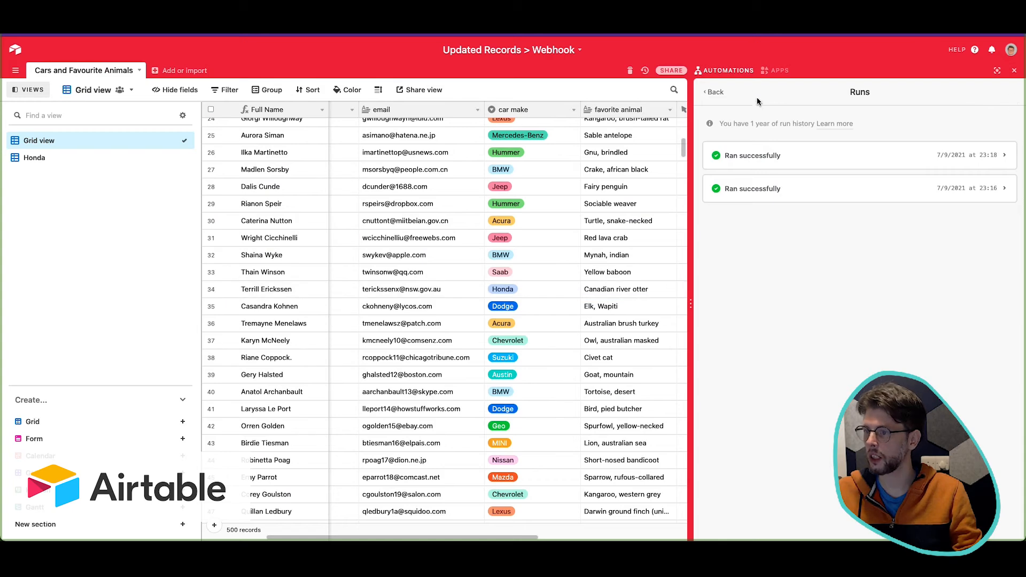
{"action": "left_click", "coordinate": [716, 92]}
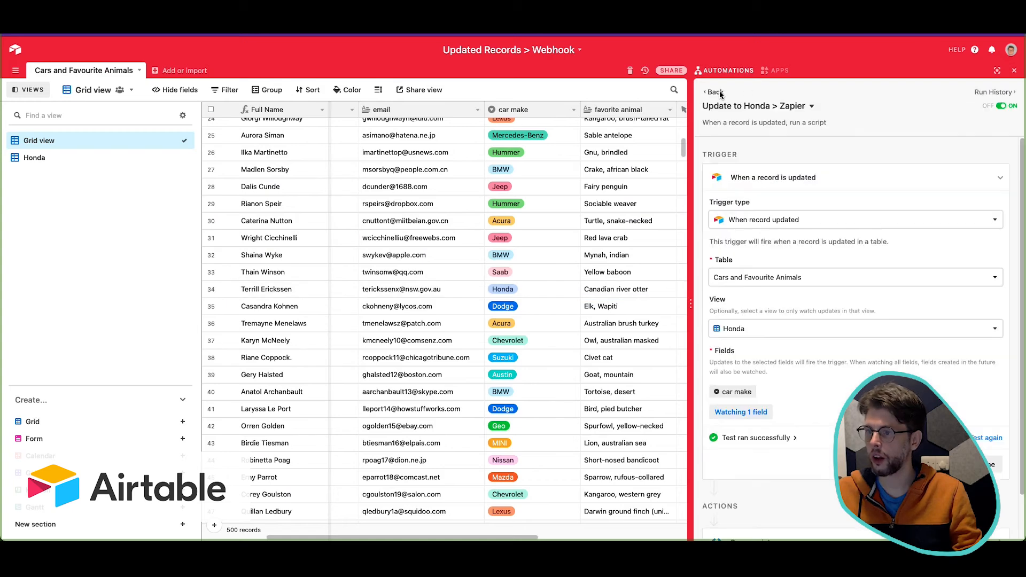
{"action": "left_click", "coordinate": [995, 93]}
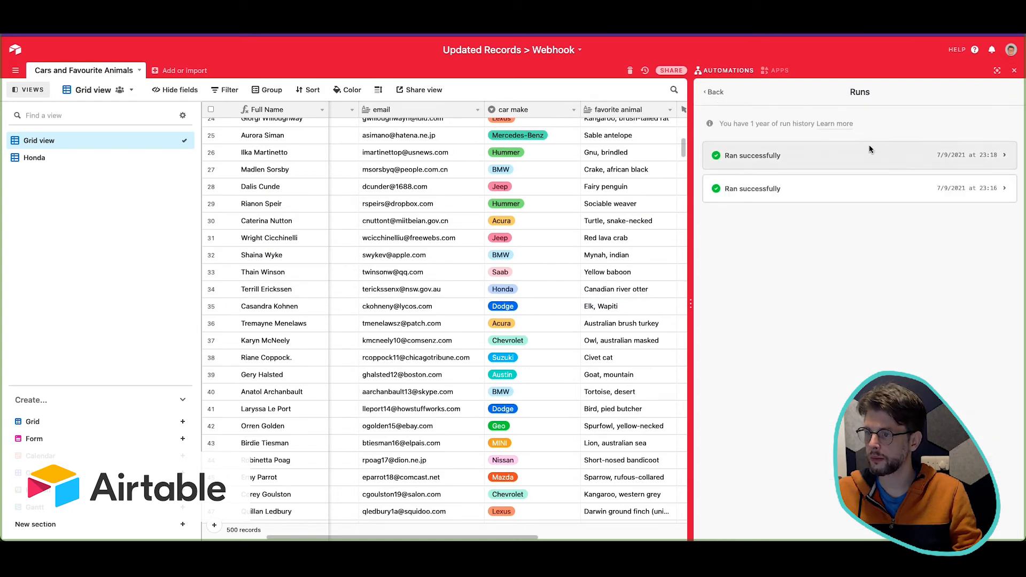
{"action": "left_click", "coordinate": [716, 91]}
- Check record 34's car make in the Grid view, and examine the records and fields in the Honda view
{"action": "left_click", "coordinate": [465, 390]}
{"action": "left_click", "coordinate": [529, 377]}
{"action": "left_click", "coordinate": [542, 407]}
{"action": "left_click", "coordinate": [416, 410]}
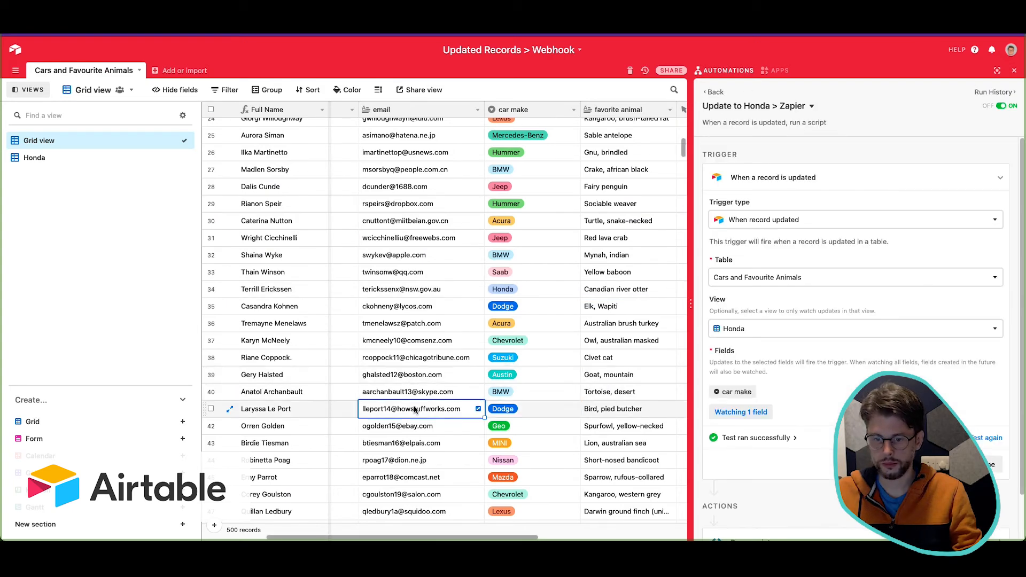
{"action": "left_click", "coordinate": [300, 325]}
{"action": "left_click", "coordinate": [278, 289]}
{"action": "left_click", "coordinate": [502, 289]}
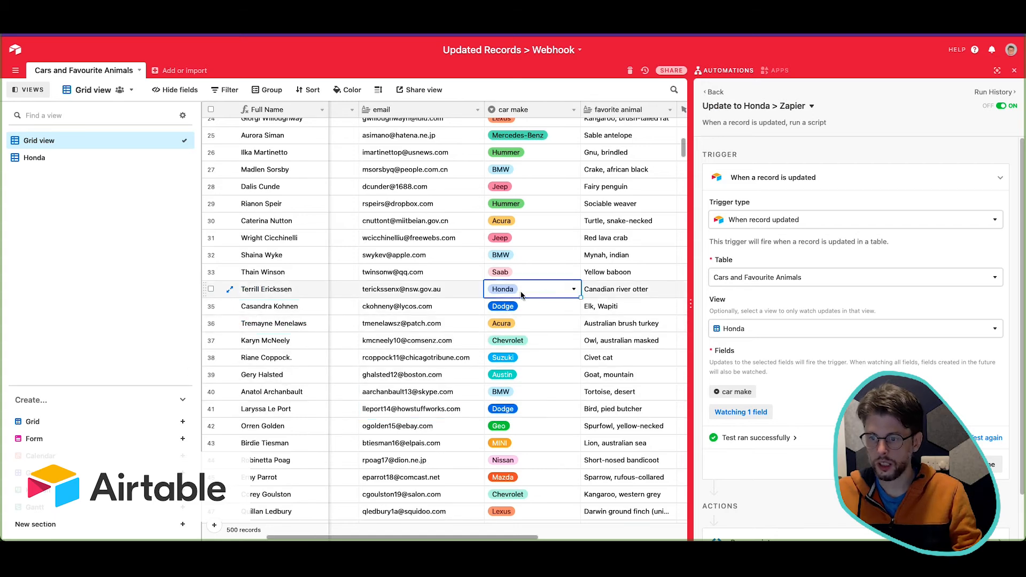
{"action": "left_click", "coordinate": [34, 158]}
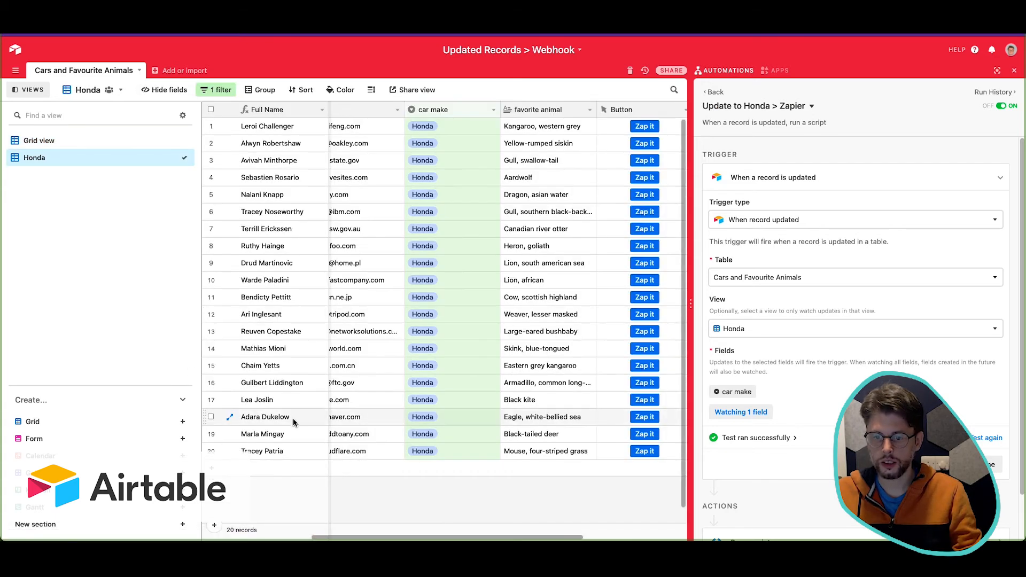
{"action": "left_click", "coordinate": [287, 434]}
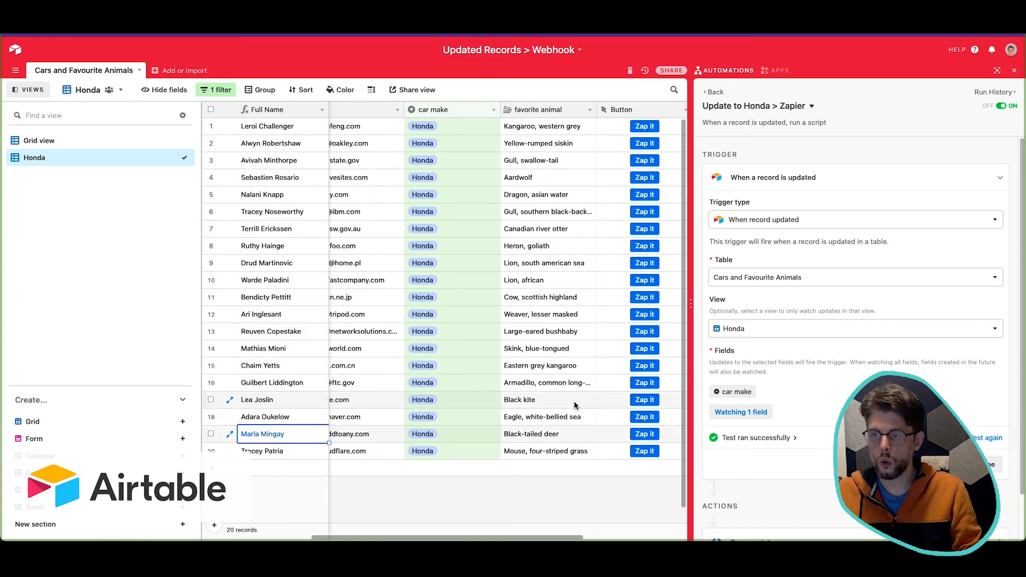
{"action": "scroll", "coordinate": [575, 406], "scroll_direction": "left", "scroll_amount": 5}
{"action": "scroll", "coordinate": [575, 406], "scroll_direction": "right", "scroll_amount": 6}
{"action": "scroll", "coordinate": [575, 406], "scroll_direction": "left", "scroll_amount": 3}
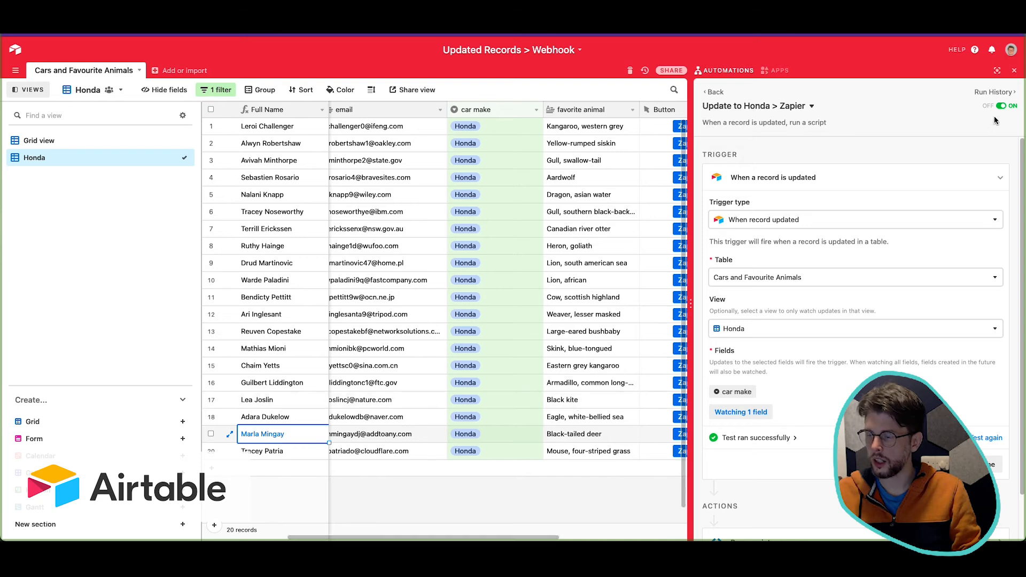
- Change the automation's trigger type to When record matches conditions and set its table to Cars and Favourite Animals
{"action": "left_click", "coordinate": [936, 115]}
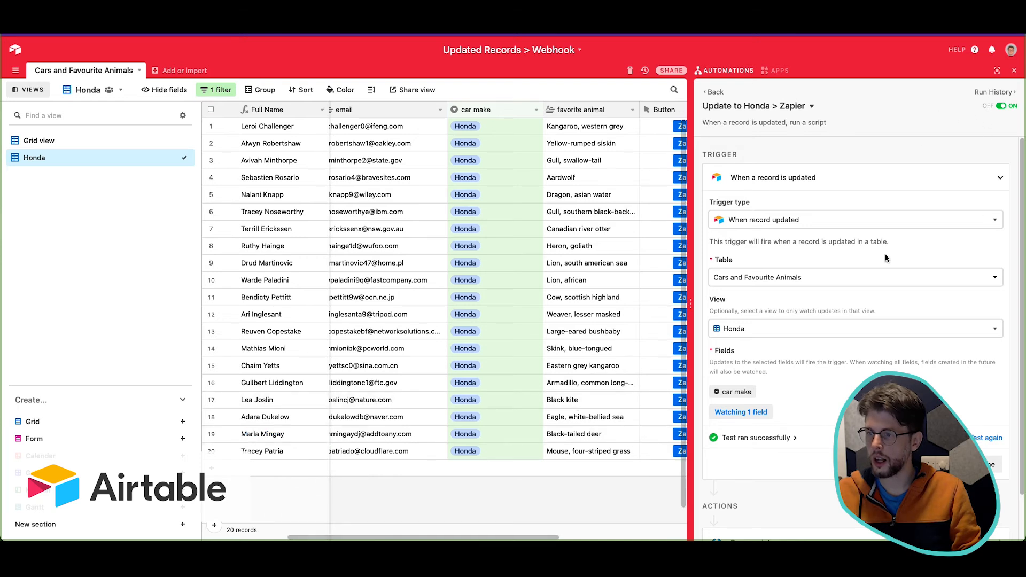
{"action": "left_click", "coordinate": [886, 221]}
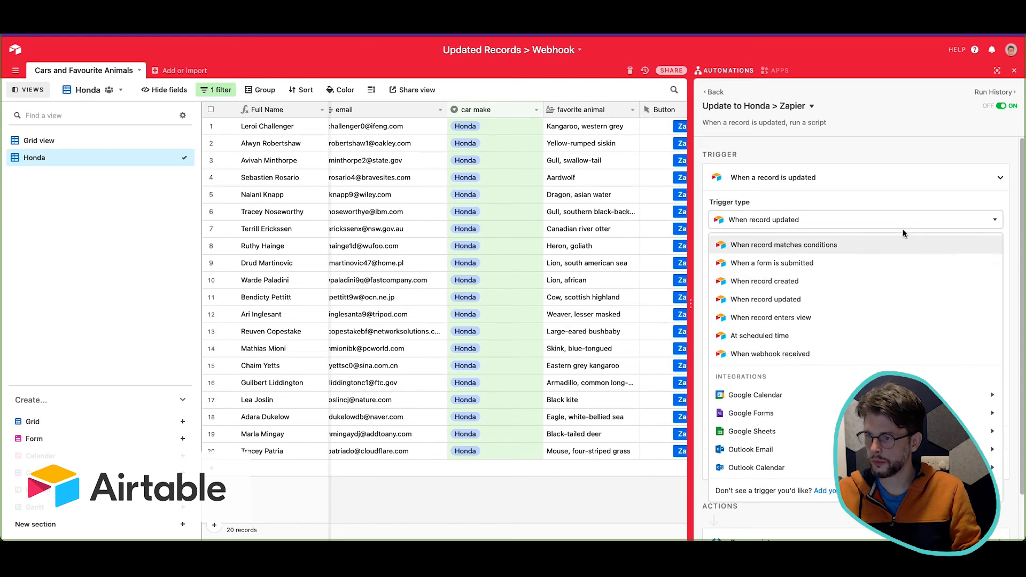
{"action": "left_click", "coordinate": [900, 252]}
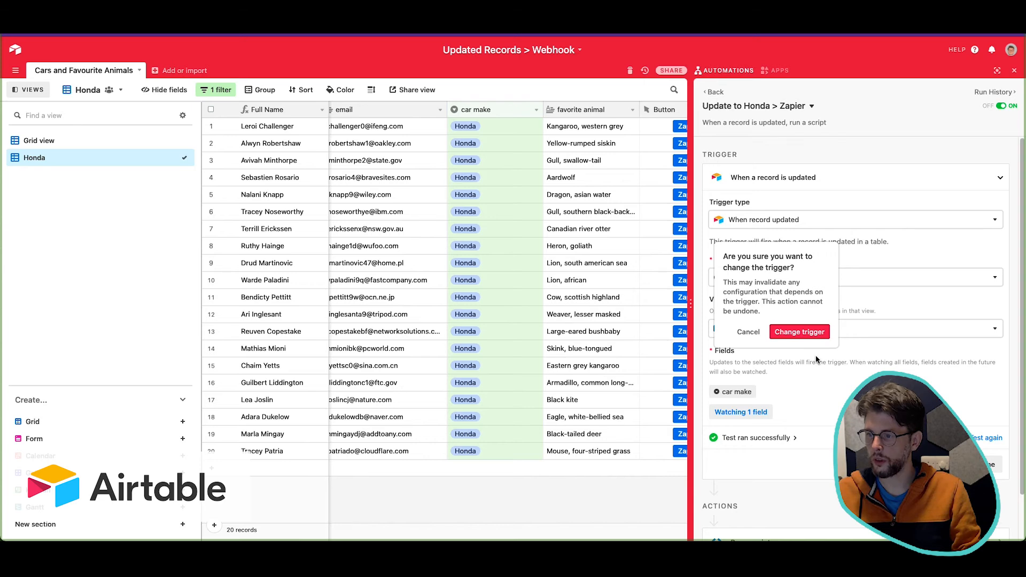
{"action": "left_click", "coordinate": [821, 337]}
{"action": "left_click", "coordinate": [834, 293]}
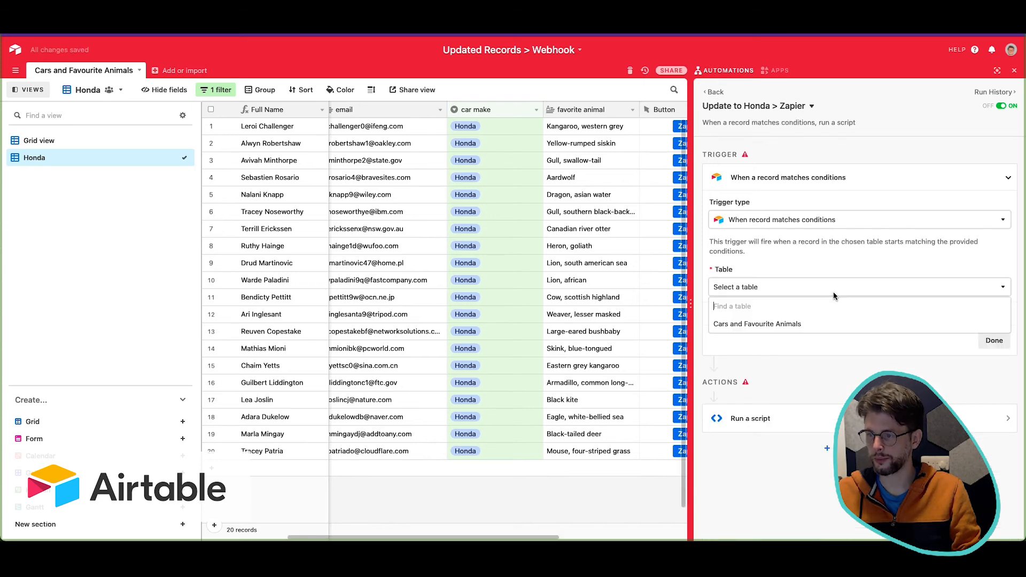
{"action": "left_click", "coordinate": [823, 324]}
- Add a single trigger condition requiring car make to be Honda
{"action": "left_click", "coordinate": [744, 327]}
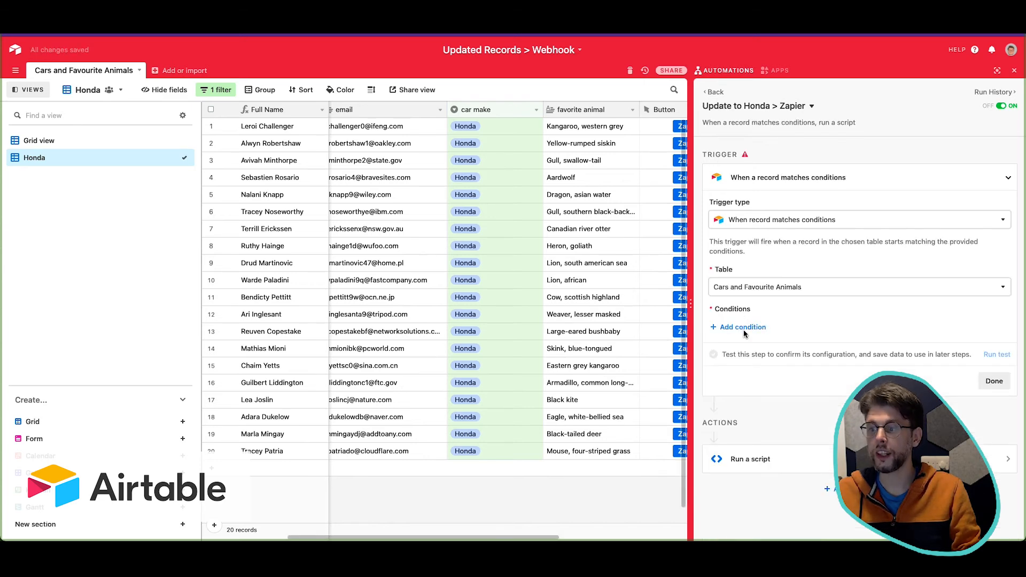
{"action": "left_click", "coordinate": [824, 327]}
{"action": "scroll", "coordinate": [791, 411], "scroll_direction": "down", "scroll_amount": 2}
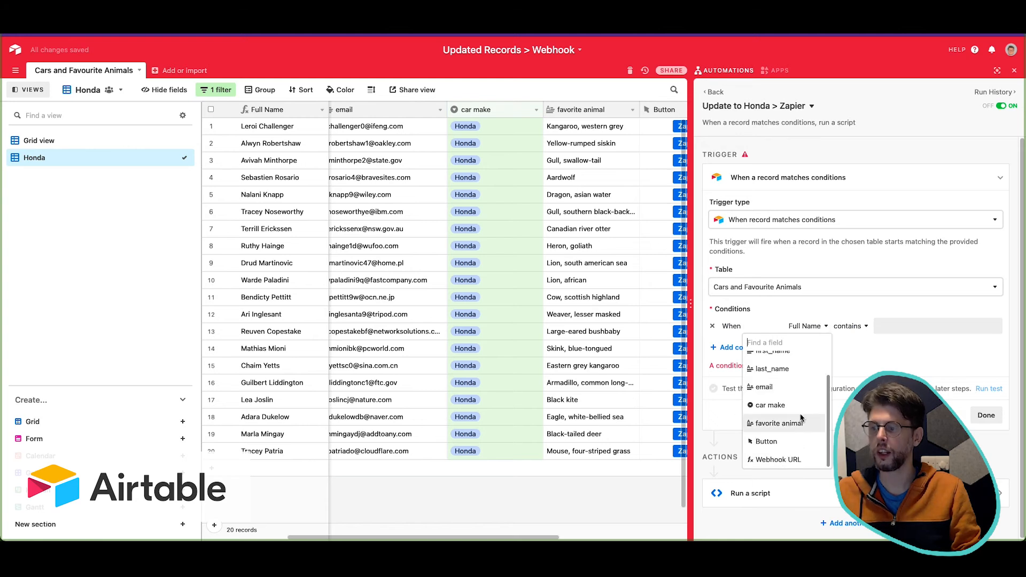
{"action": "left_click", "coordinate": [770, 405]}
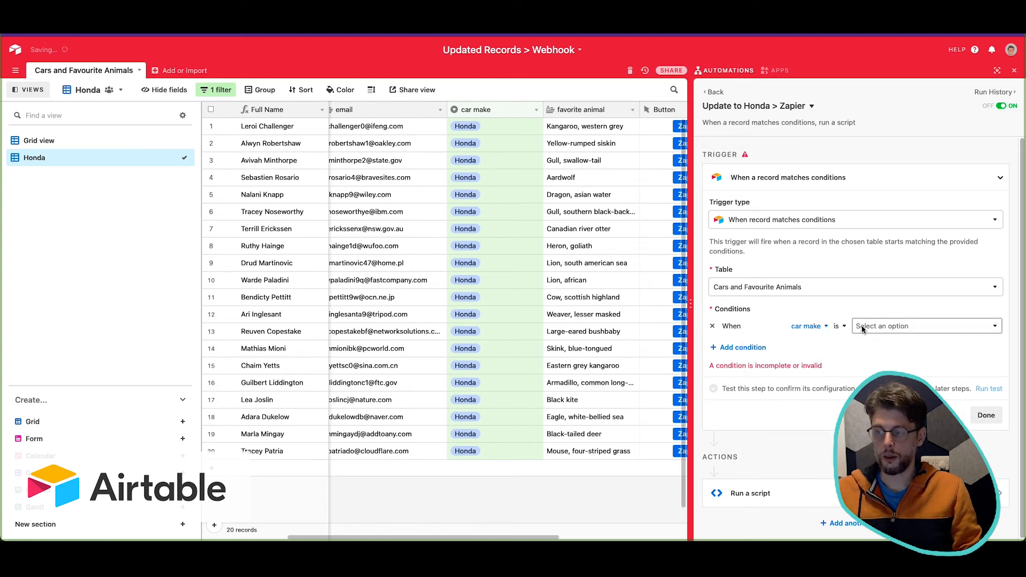
{"action": "left_click", "coordinate": [927, 326]}
{"action": "left_click", "coordinate": [871, 359]}
{"action": "left_click", "coordinate": [743, 347]}
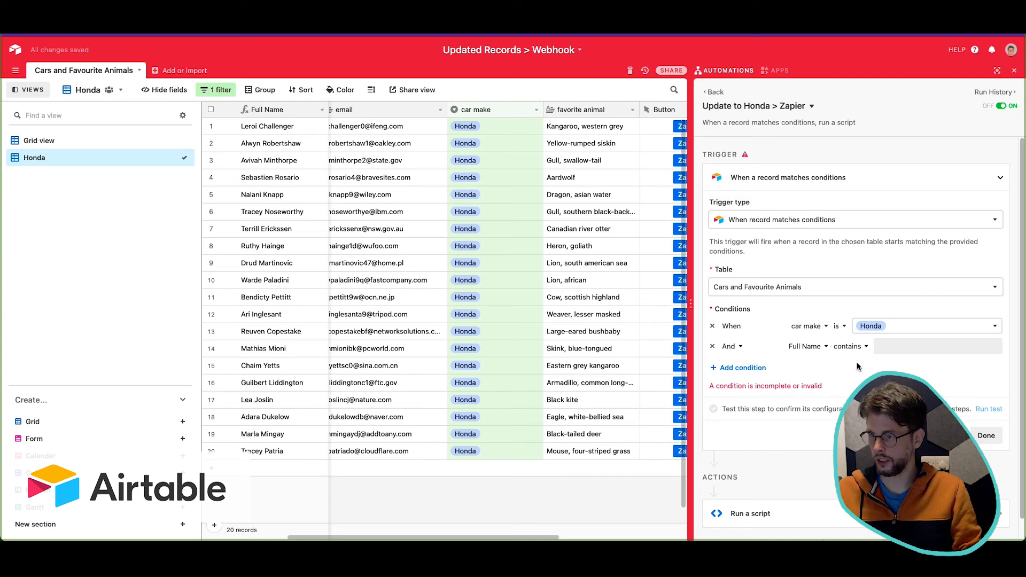
{"action": "left_click", "coordinate": [713, 347]}
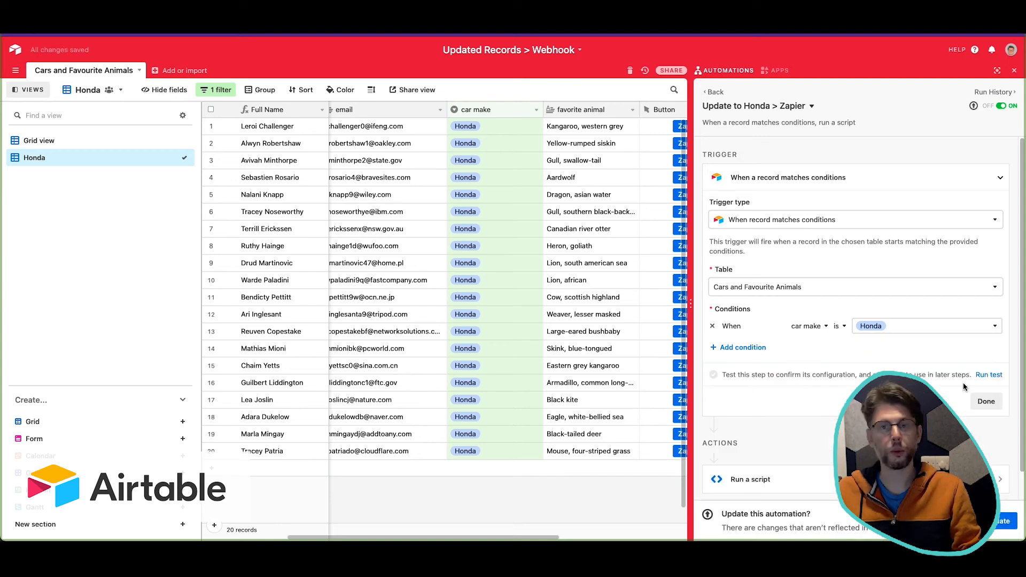
- Run the trigger test with the Honda condition and finish the trigger configuration
{"action": "left_click", "coordinate": [970, 327]}
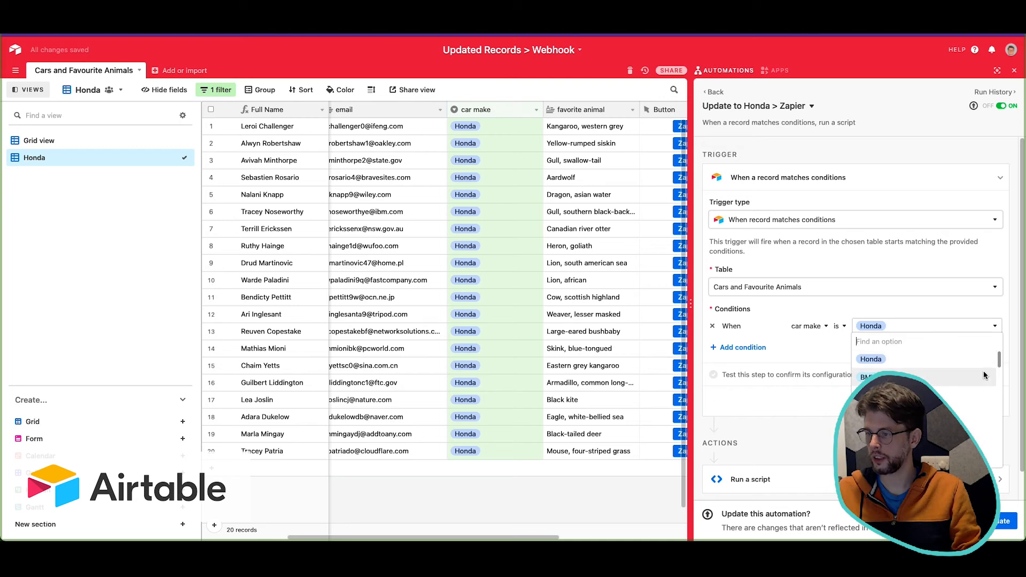
{"action": "left_click", "coordinate": [961, 312]}
{"action": "left_click", "coordinate": [990, 376]}
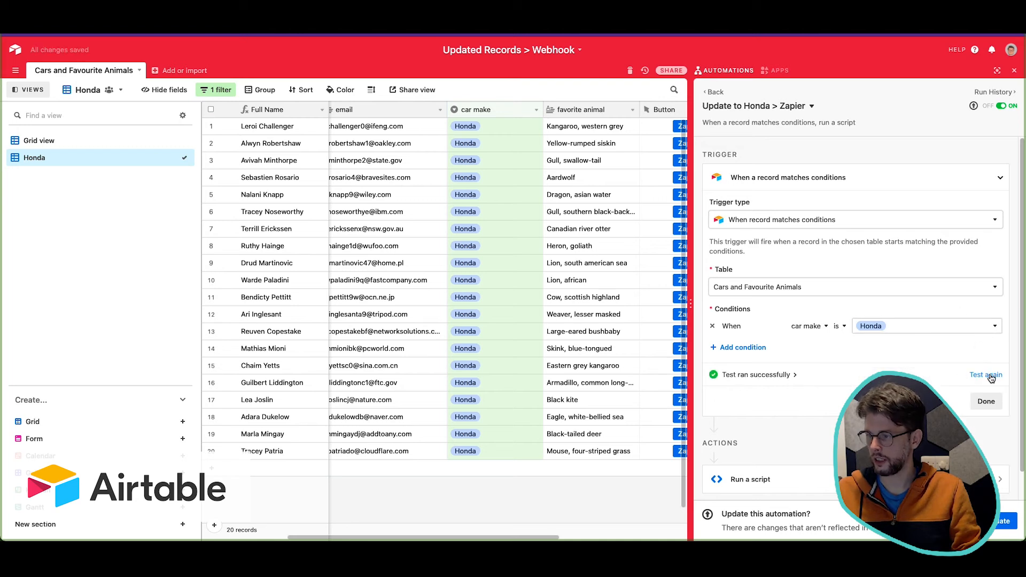
{"action": "left_click", "coordinate": [987, 401]}
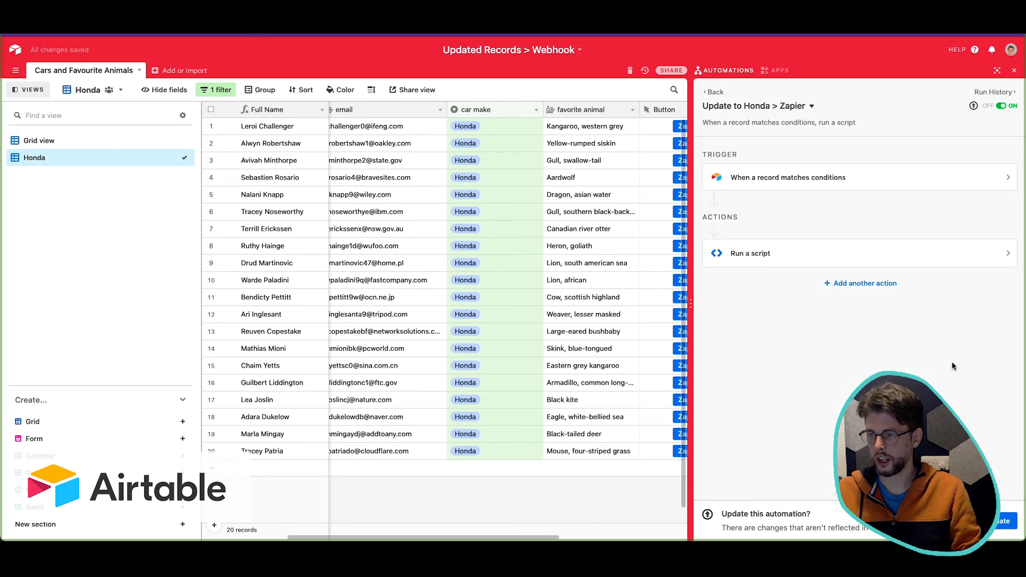
- In the Grid view, change record 57's car make to Austin, and update the live automation with the pending trigger changes
{"action": "left_click", "coordinate": [39, 140]}
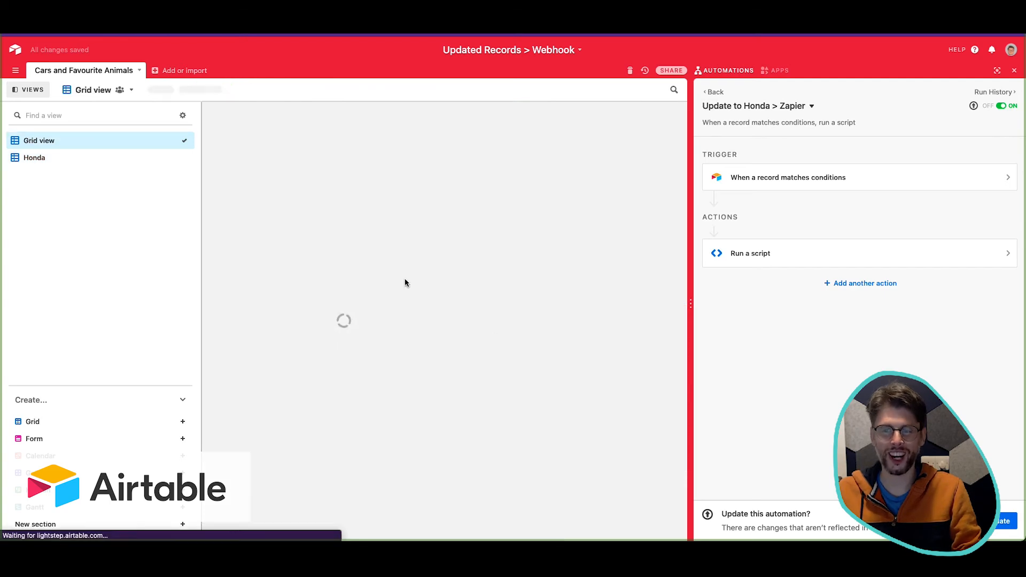
{"action": "scroll", "coordinate": [512, 354], "scroll_direction": "down", "scroll_amount": 5}
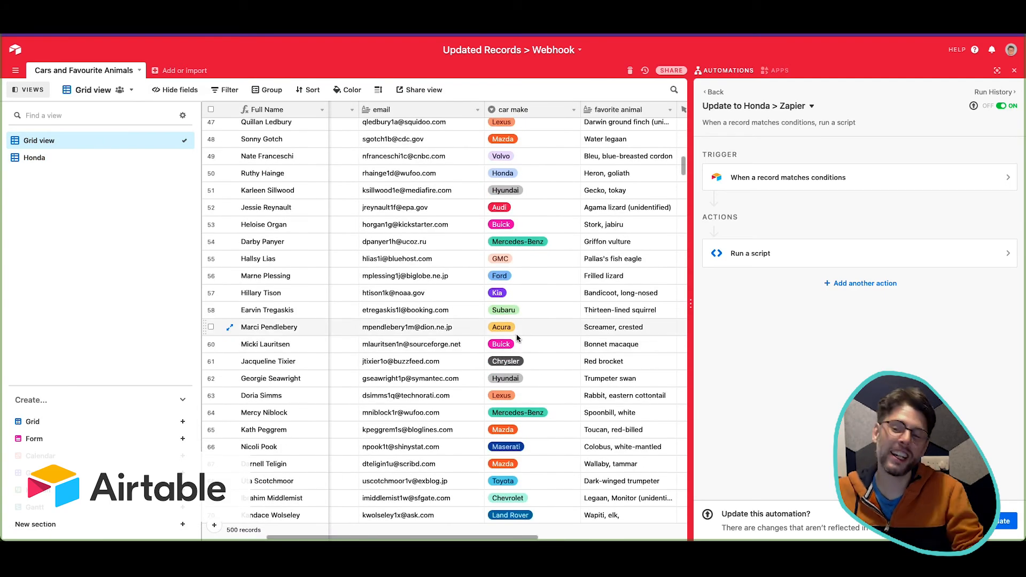
{"action": "left_click", "coordinate": [538, 289]}
{"action": "left_click", "coordinate": [535, 297]}
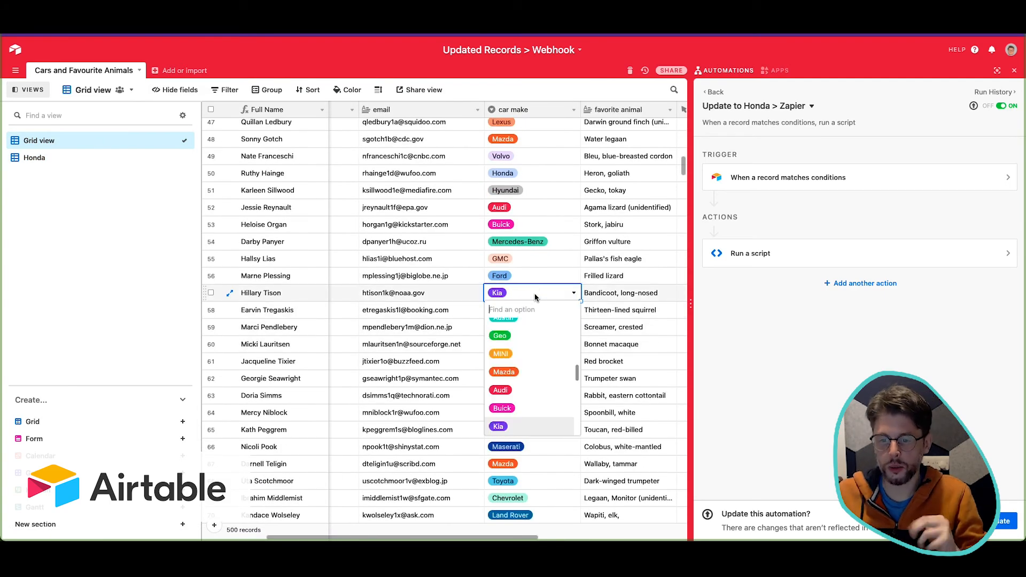
{"action": "left_click", "coordinate": [537, 321]}
{"action": "left_click", "coordinate": [537, 317]}
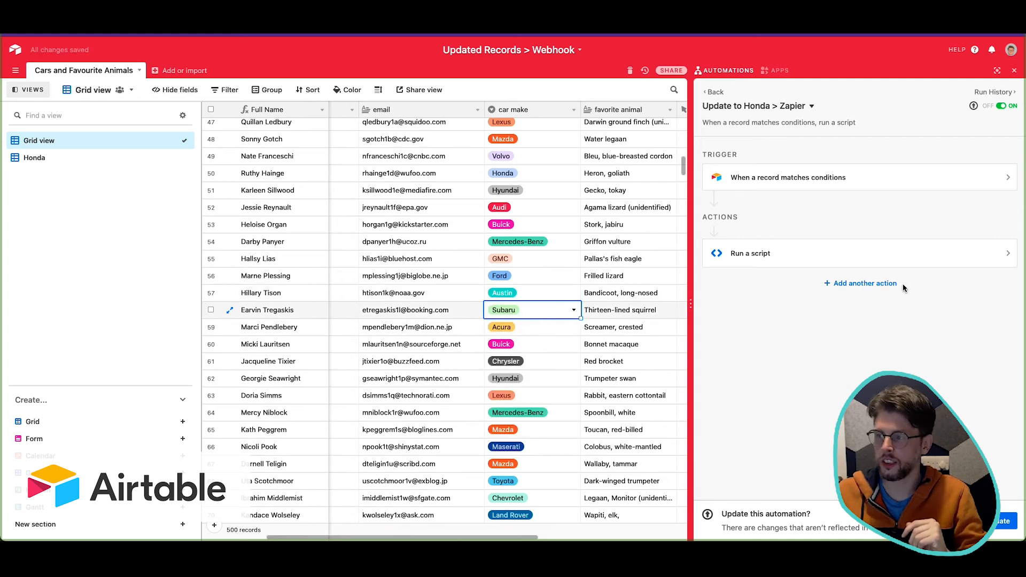
{"action": "left_click", "coordinate": [1001, 521]}
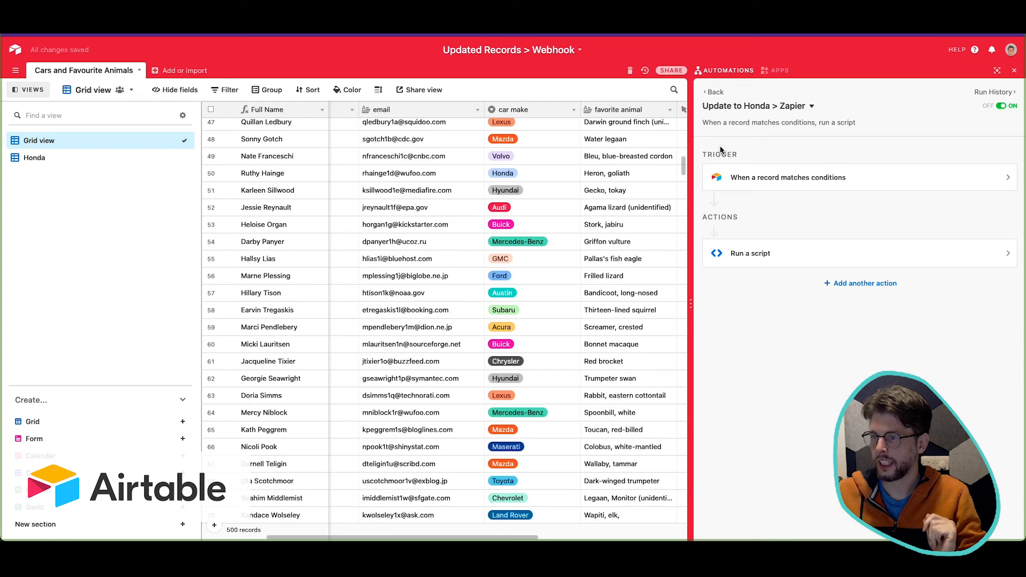
- Change record 60's car make to Suzuki and select record 61's car make cell
{"action": "left_click", "coordinate": [565, 268]}
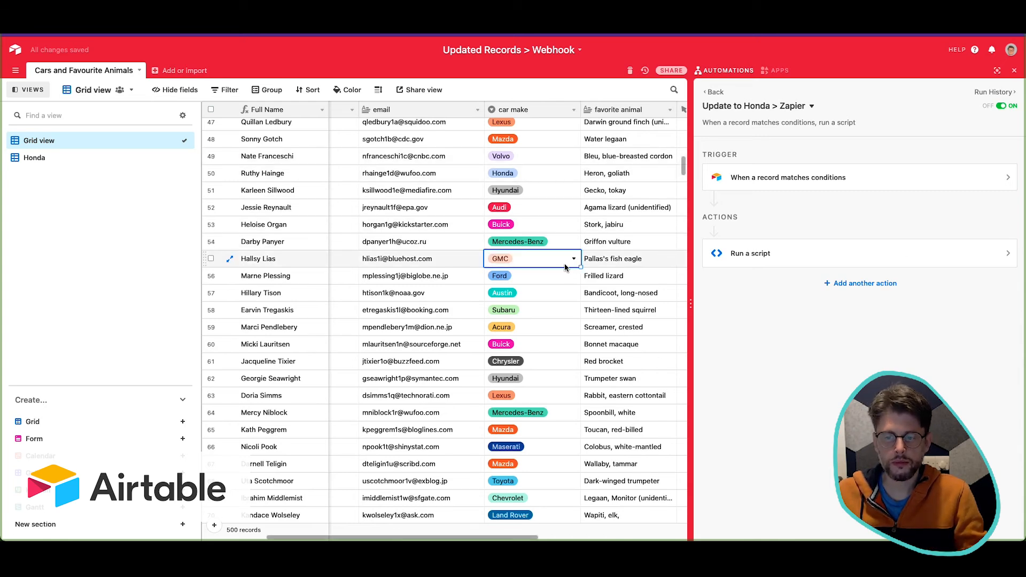
{"action": "left_click", "coordinate": [557, 278]}
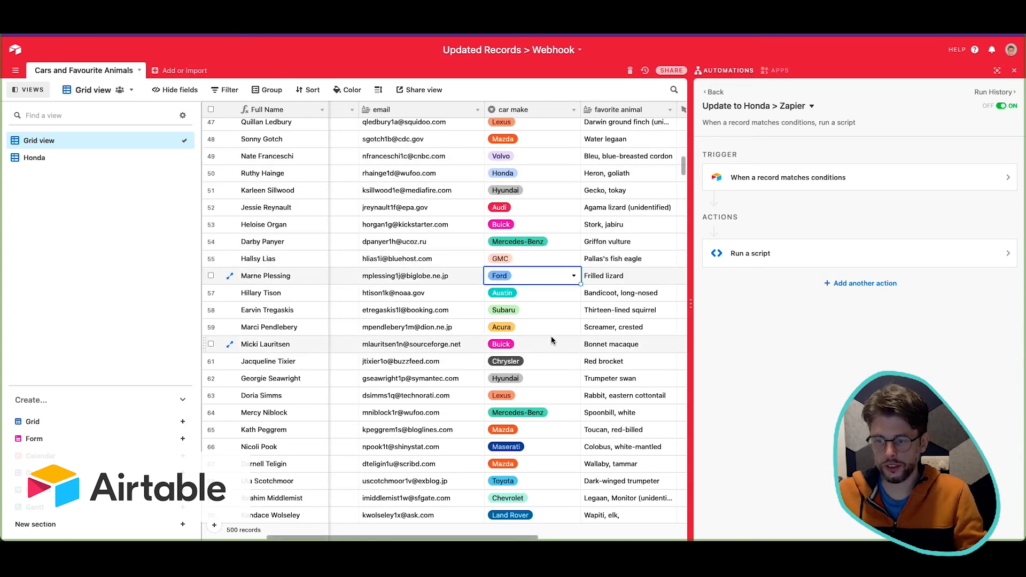
{"action": "scroll", "coordinate": [553, 341], "scroll_direction": "down", "scroll_amount": 2}
{"action": "left_click", "coordinate": [544, 246]}
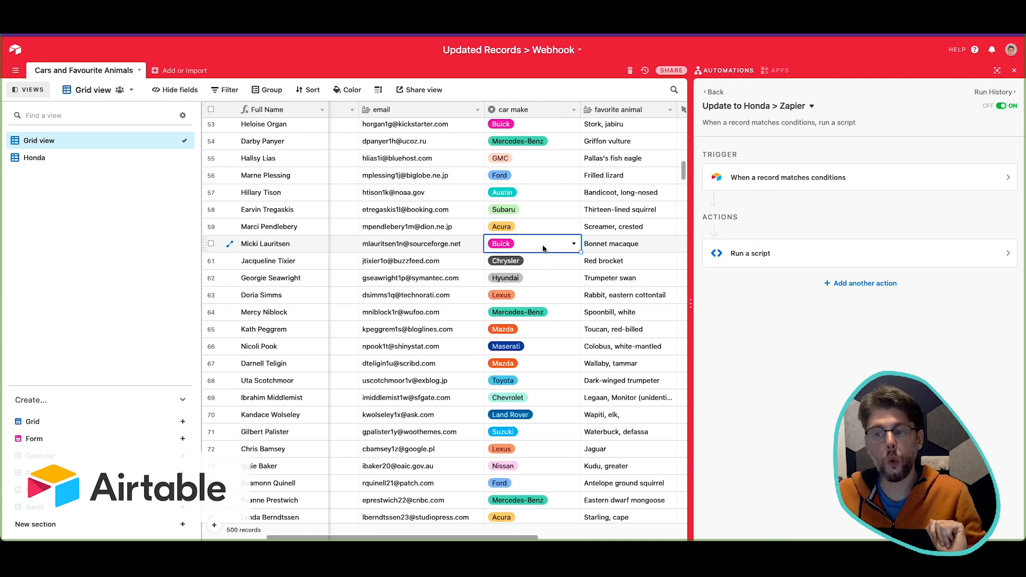
{"action": "left_click", "coordinate": [544, 247]}
{"action": "left_click", "coordinate": [554, 281]}
{"action": "left_click", "coordinate": [553, 265]}
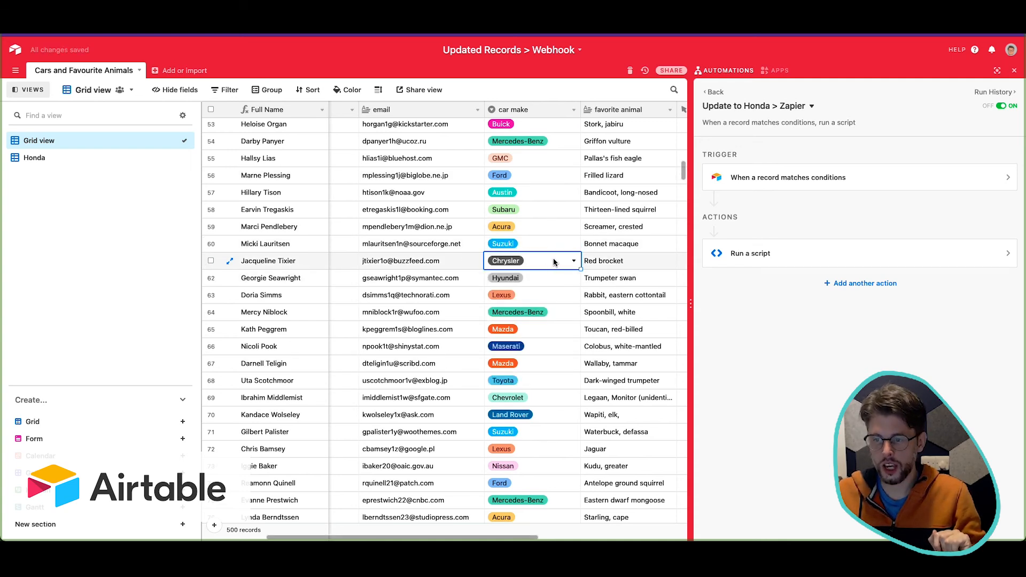
- Change record 61's car make to Geo and record 62's car make to Lexus
{"action": "left_click", "coordinate": [554, 263]}
{"action": "left_click", "coordinate": [554, 300]}
{"action": "left_click", "coordinate": [556, 279]}
{"action": "left_click", "coordinate": [558, 274]}
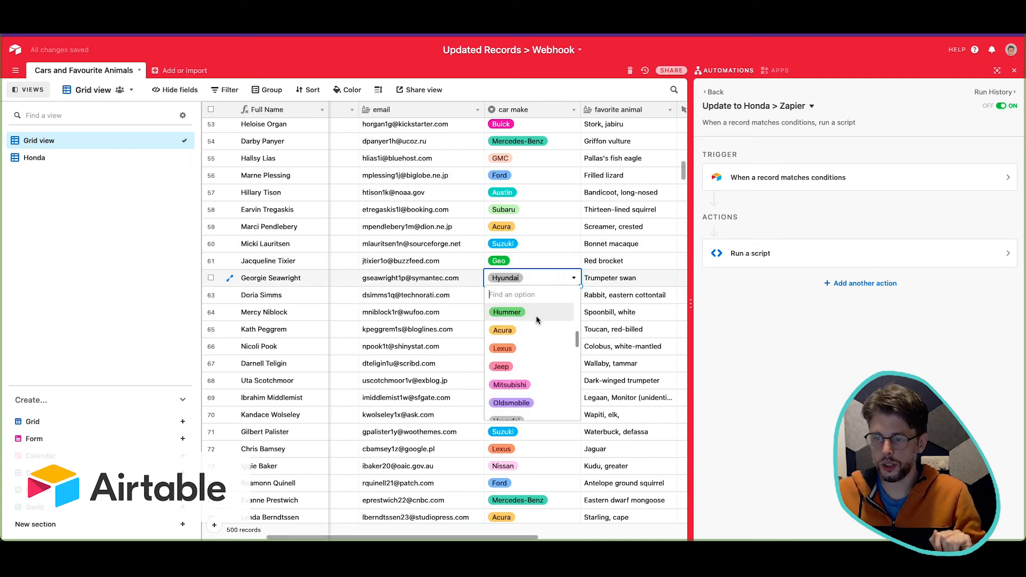
{"action": "left_click", "coordinate": [539, 349]}
- Change record 63's car make to Hummer and record 64's car make to Honda
{"action": "left_click", "coordinate": [550, 295]}
{"action": "left_click", "coordinate": [550, 295]}
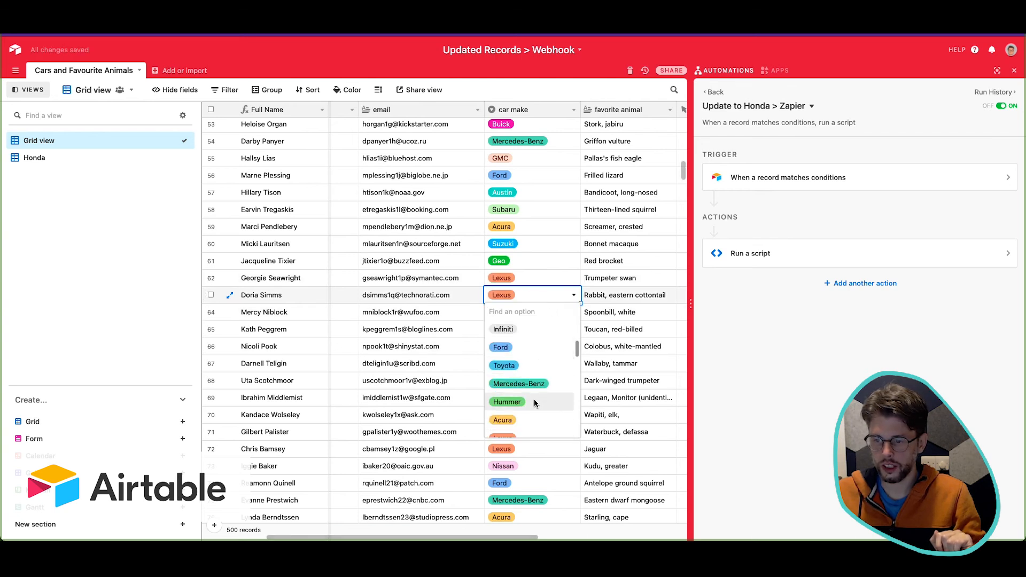
{"action": "left_click", "coordinate": [535, 403]}
{"action": "left_click", "coordinate": [556, 315]}
{"action": "left_click", "coordinate": [558, 317]}
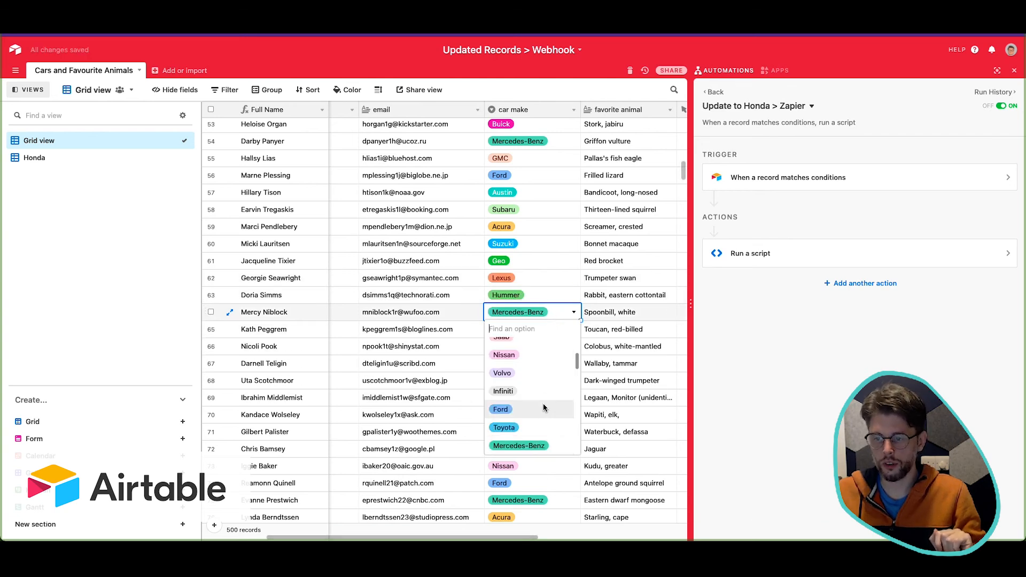
{"action": "scroll", "coordinate": [541, 409], "scroll_direction": "up", "scroll_amount": 3}
{"action": "left_click", "coordinate": [529, 364]}
{"action": "left_click", "coordinate": [596, 261]}
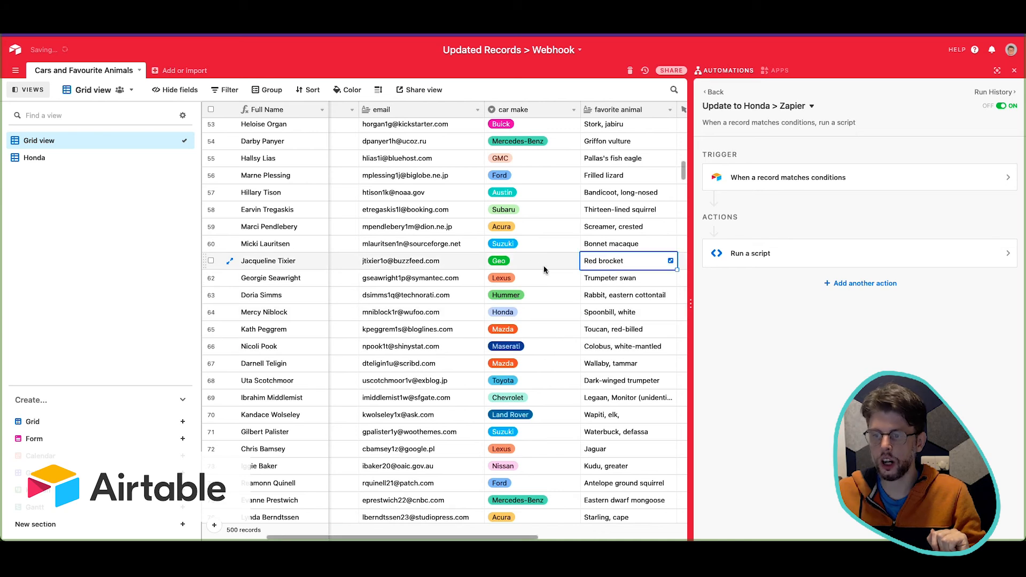
- Check the automation's run history, and switch to Zapier to load more requests in the Catch Hook trigger test
{"action": "left_click", "coordinate": [991, 93]}
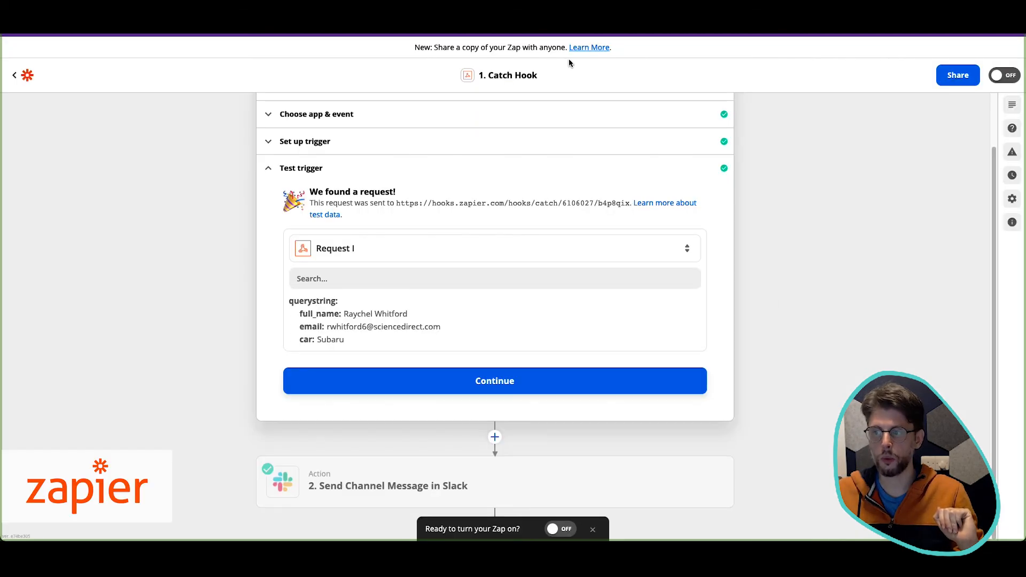
{"action": "left_click", "coordinate": [517, 237]}
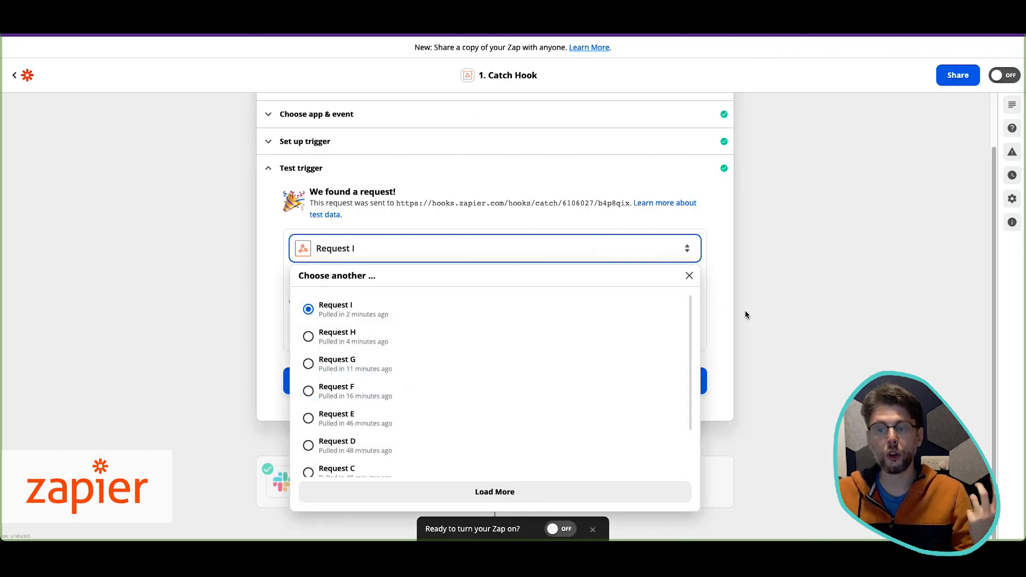
{"action": "left_click", "coordinate": [550, 492]}
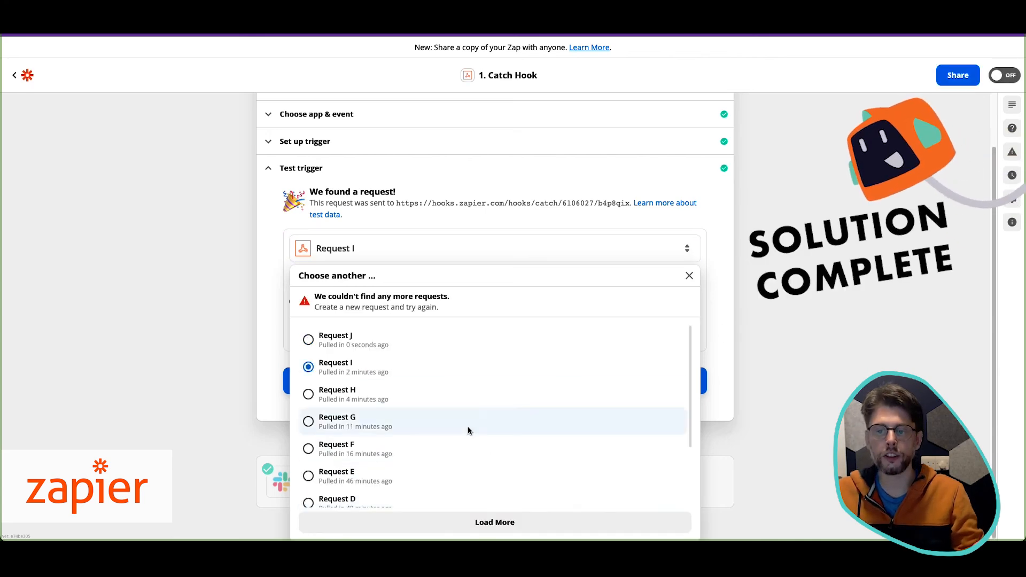